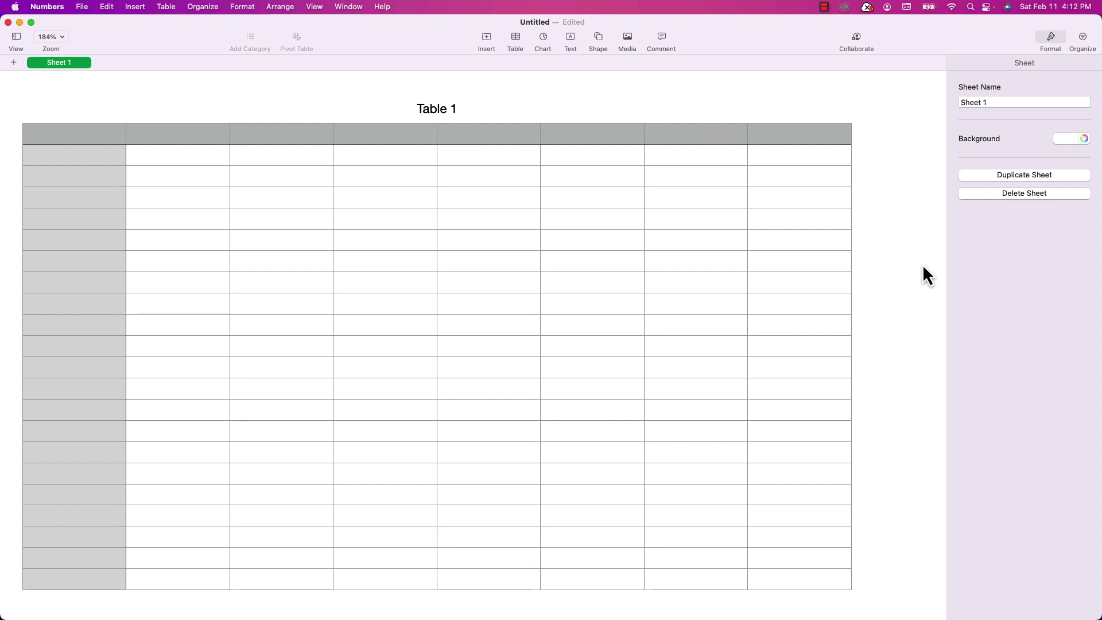
Start a DATEDIF formula in cell E8 and look through its available calculation methods.
click(520, 284)
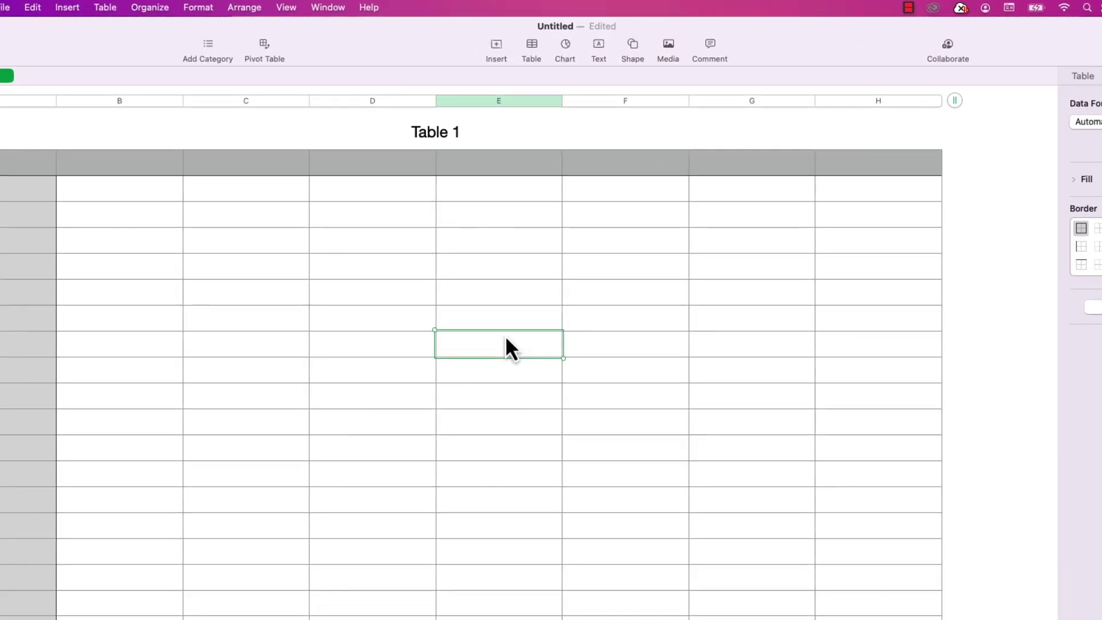
key(equal)
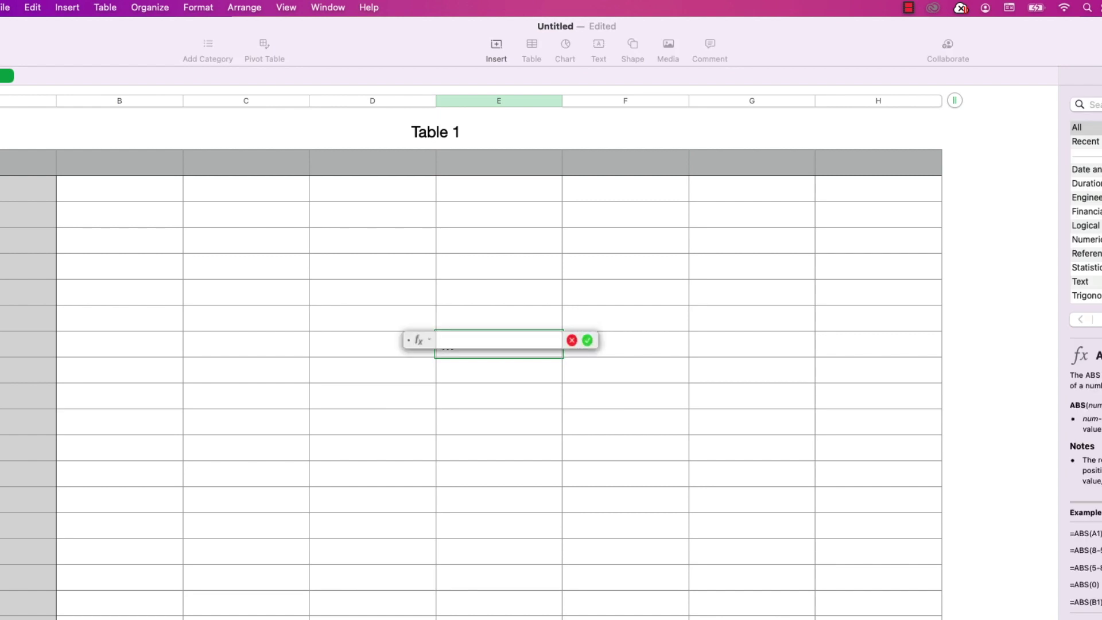
text(DATE)
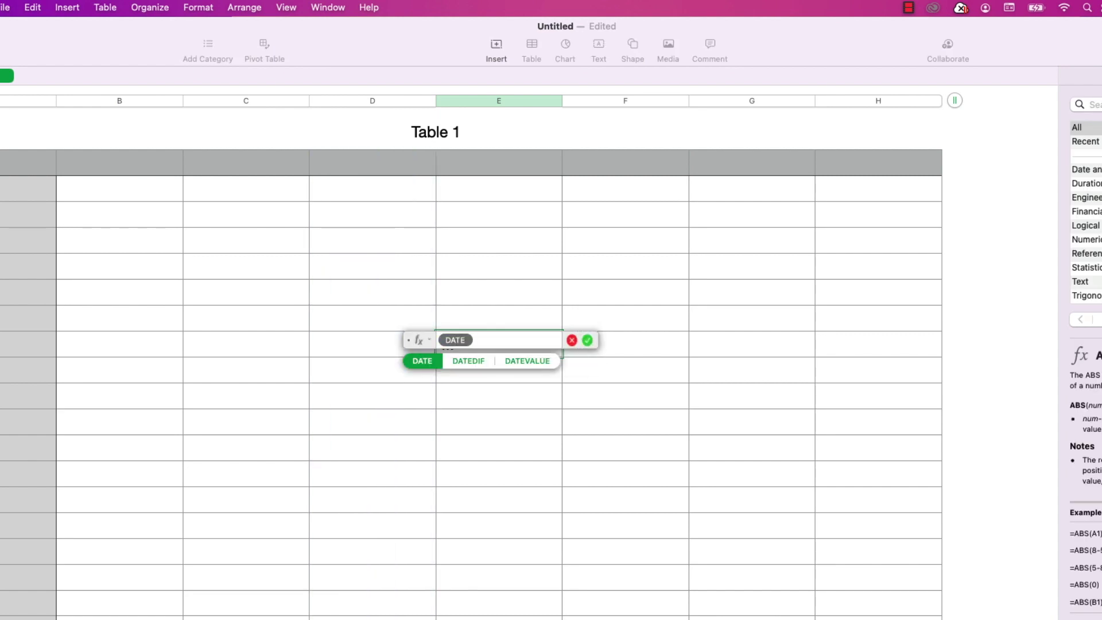
text(DIF()
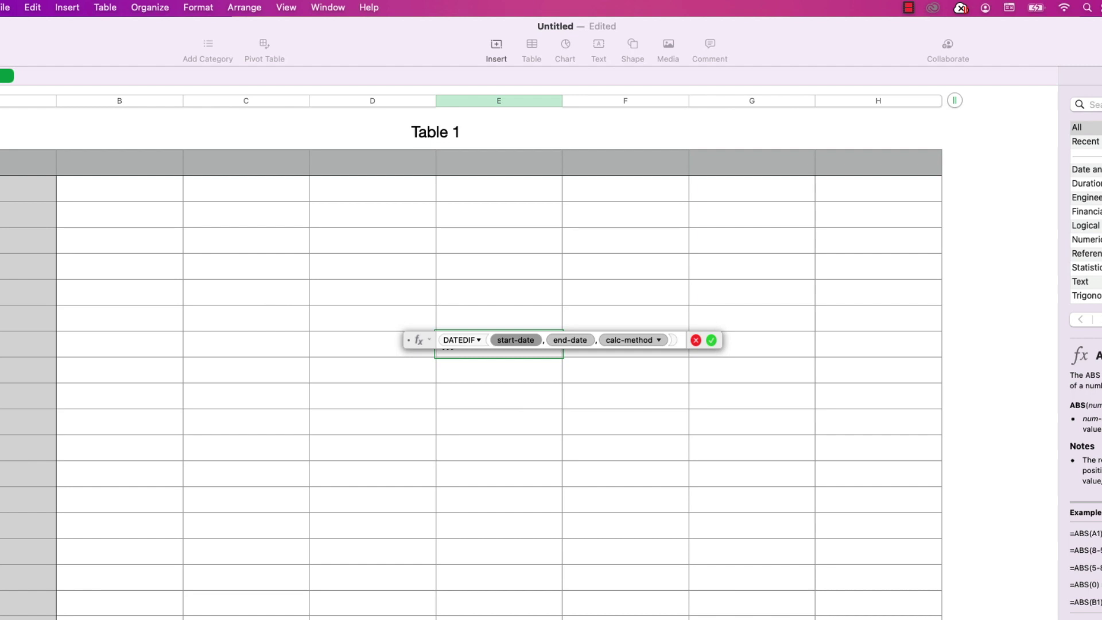
click(660, 340)
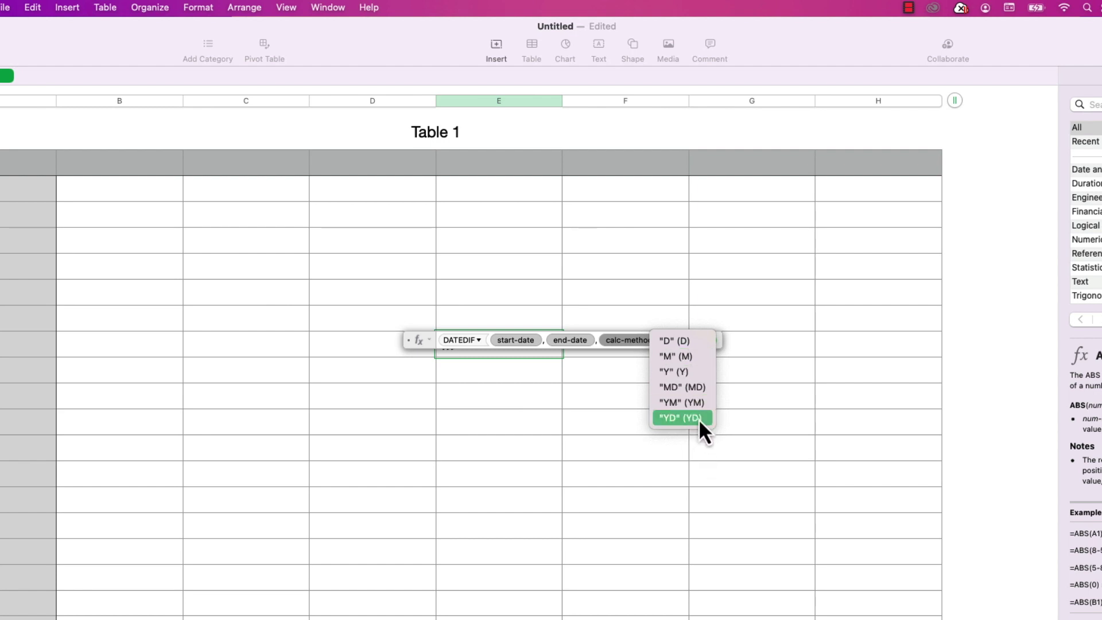
click(636, 344)
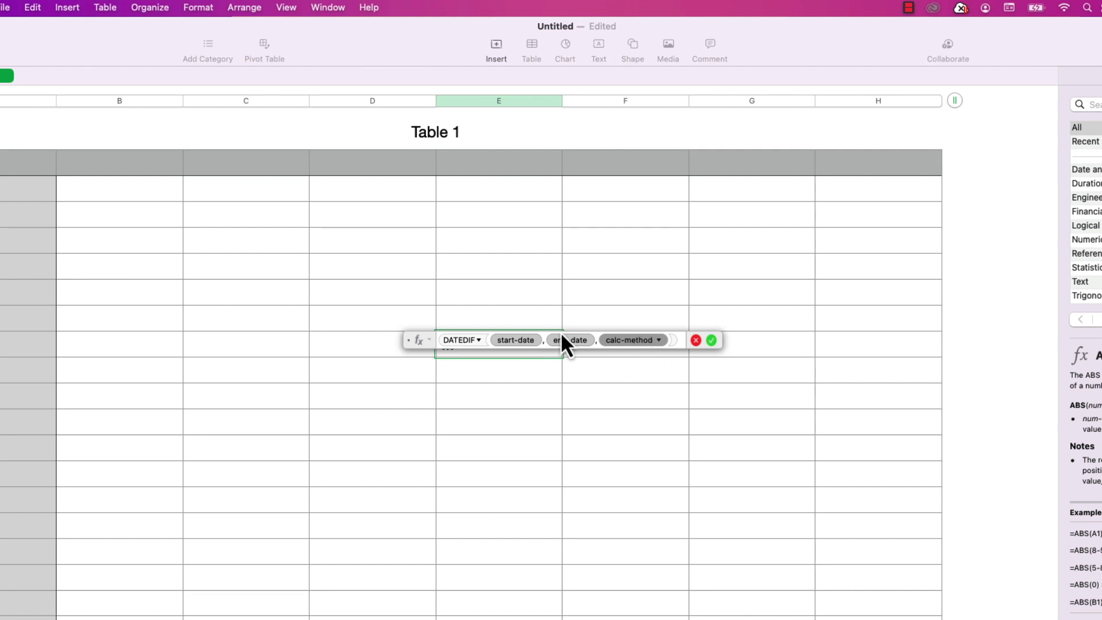
Enter "2/11/2023" in quotation marks as the start date of the DATEDIF formula.
click(519, 342)
text("2)
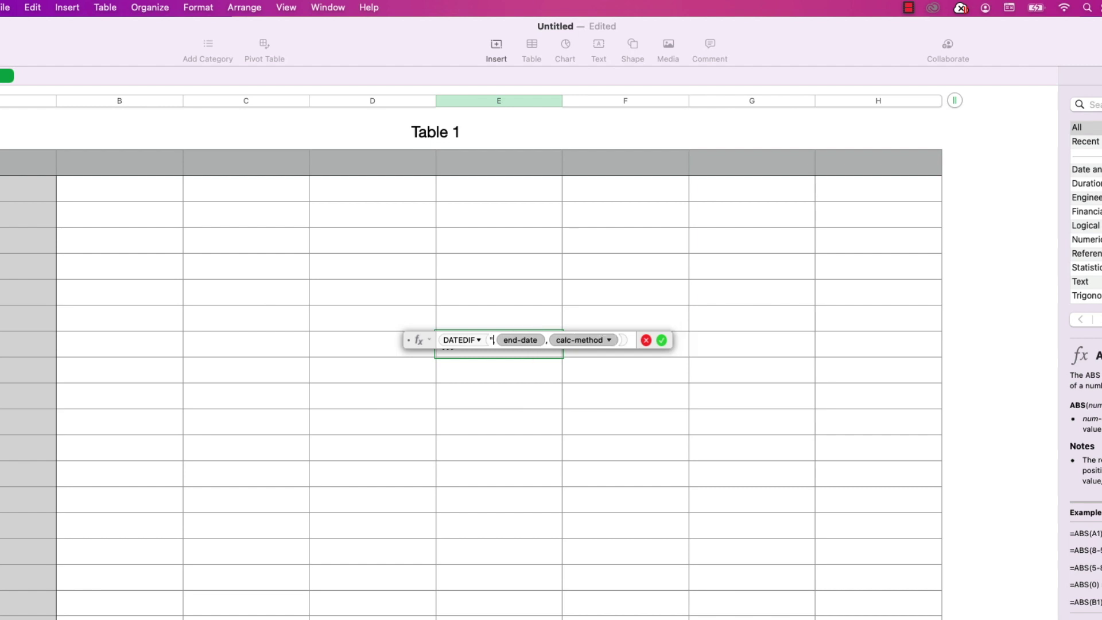
text(/11/2023)
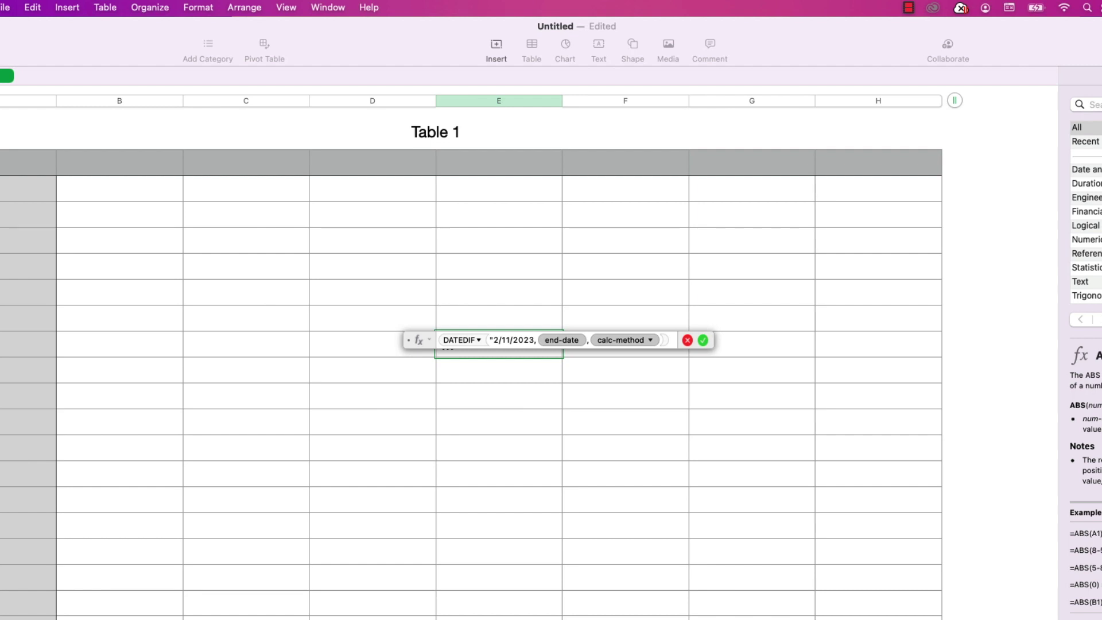
text(")
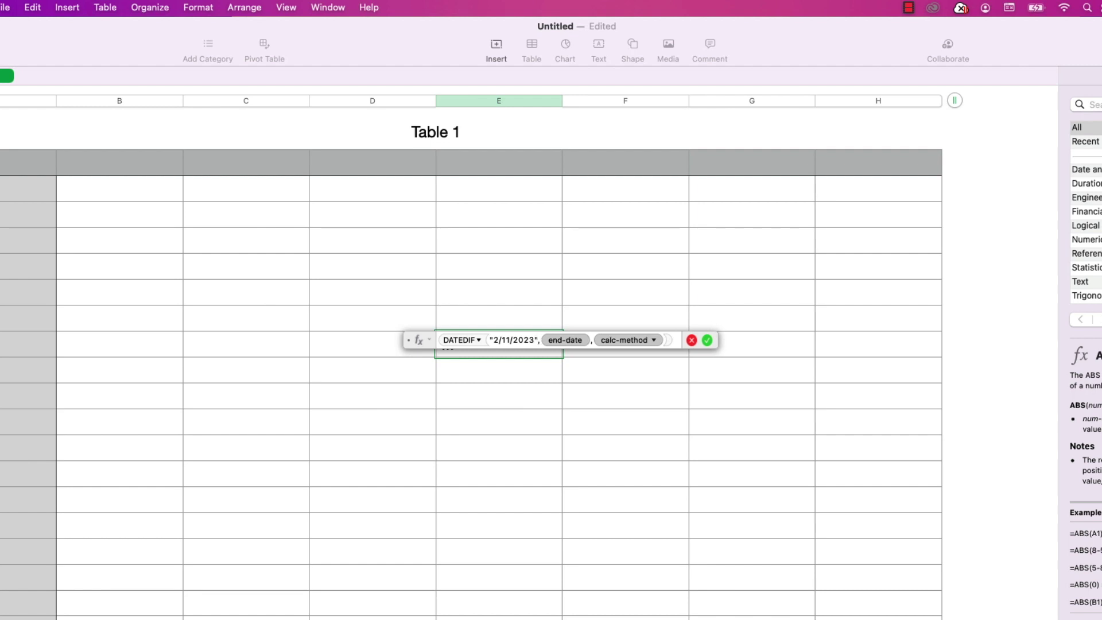
Complete the E8 formula with "2/14/2023" as the end date and "D" as the calculation method.
key(Tab)
text("2)
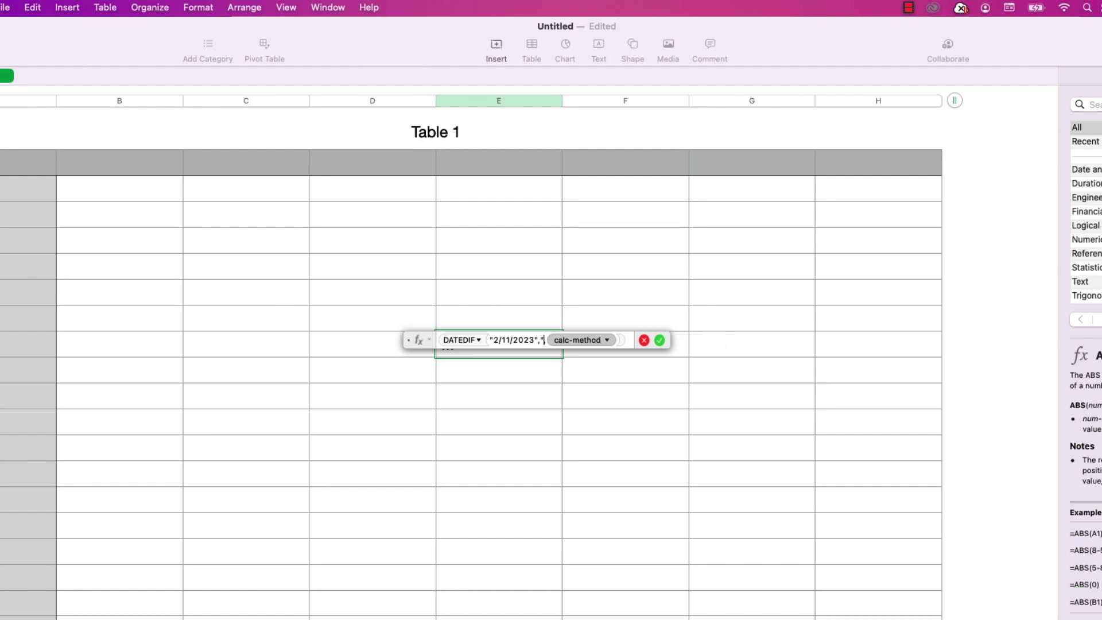
text(/14/2023)
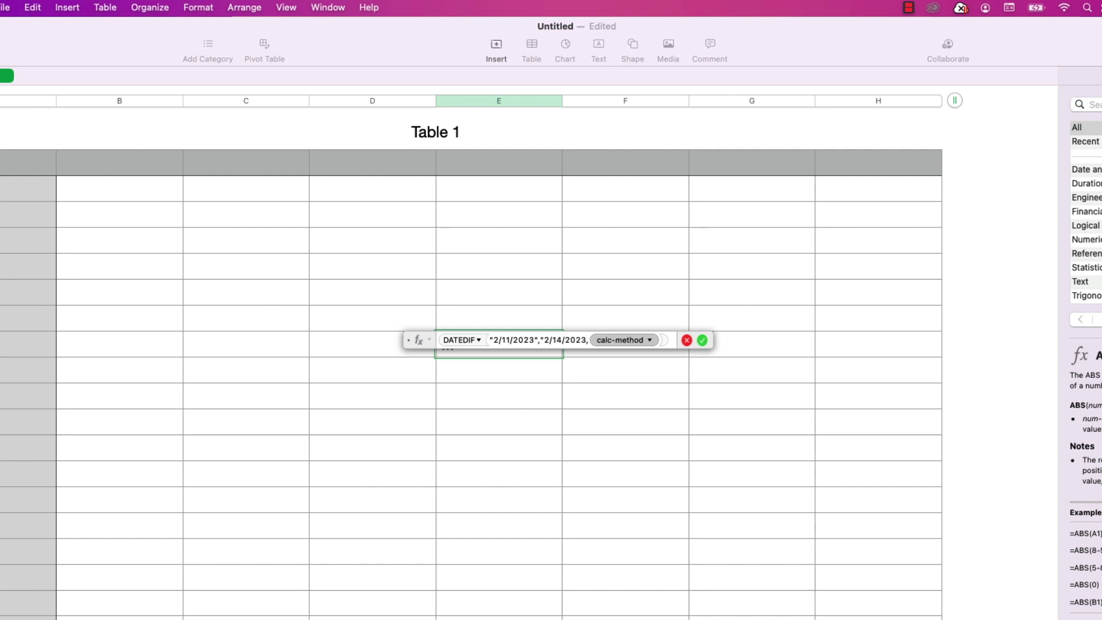
text(")
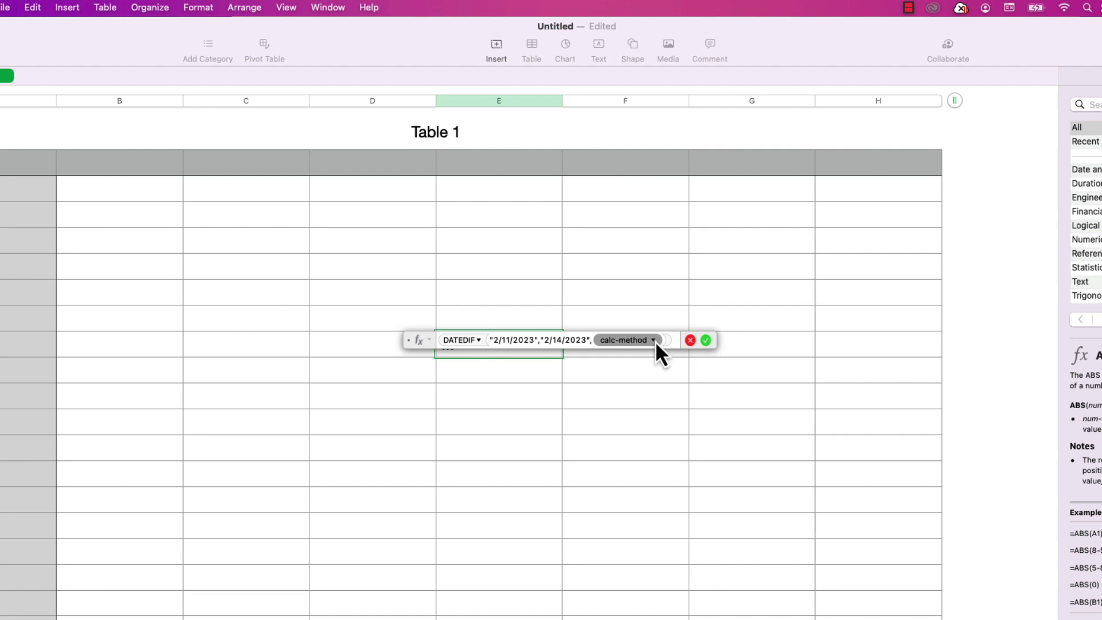
click(653, 340)
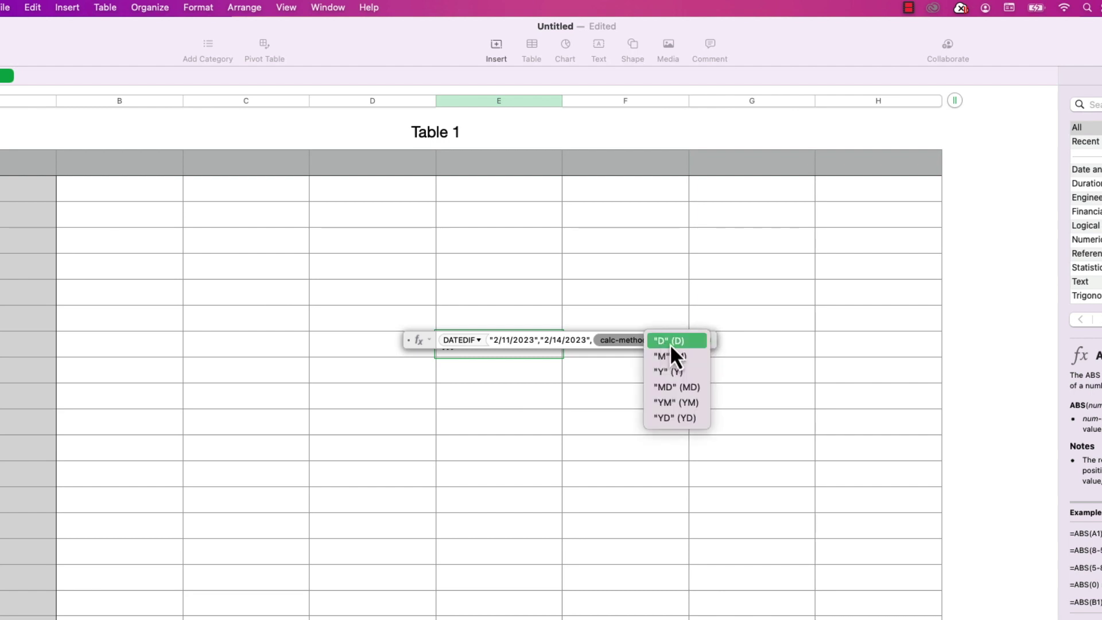
click(670, 343)
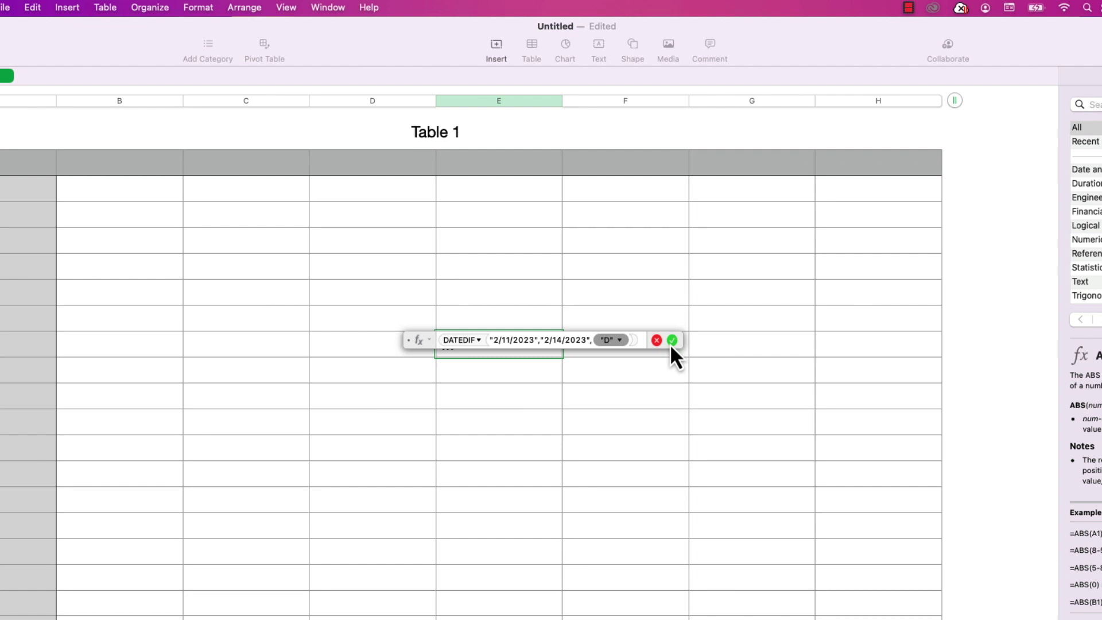
click(670, 342)
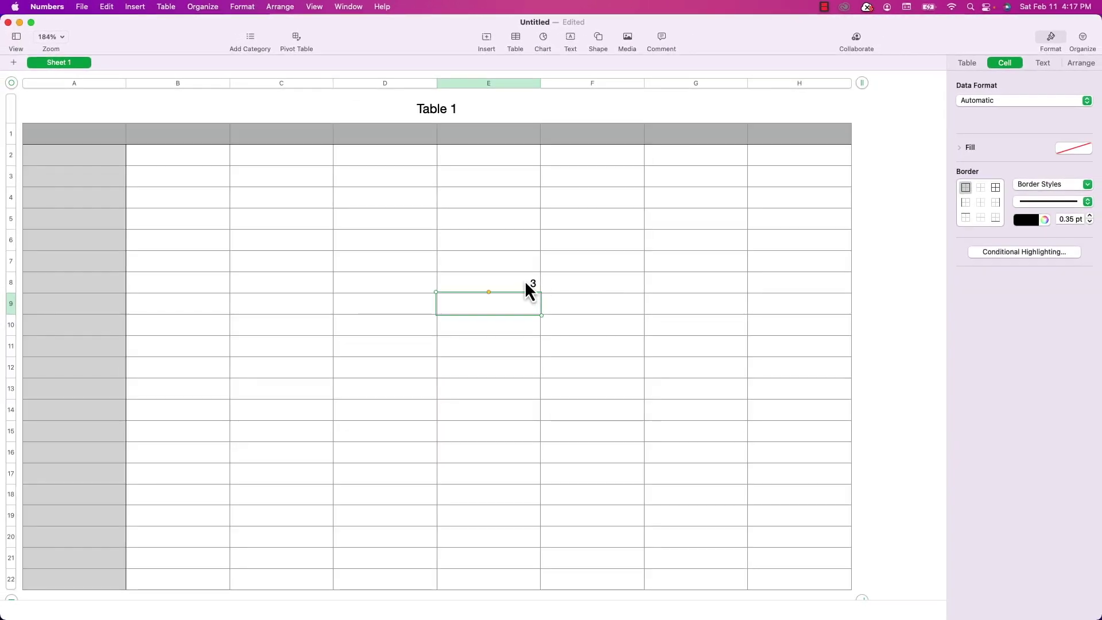
Swap the dates in the E8 formula, making the start date 2/14/2023 and the end date 2/11/2023.
click(520, 283)
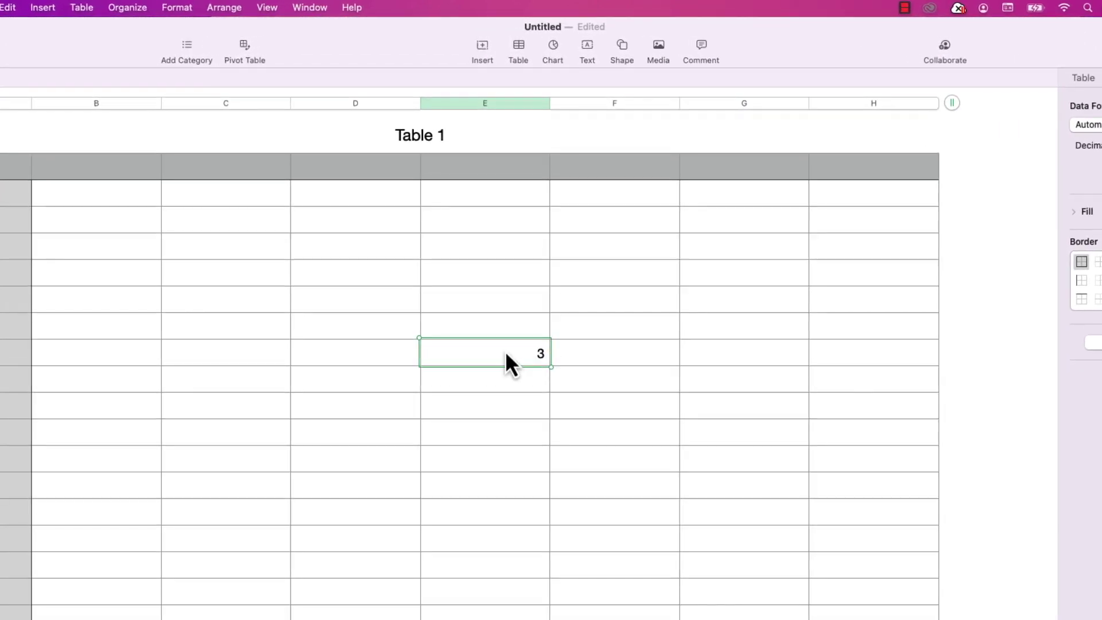
double_click(506, 350)
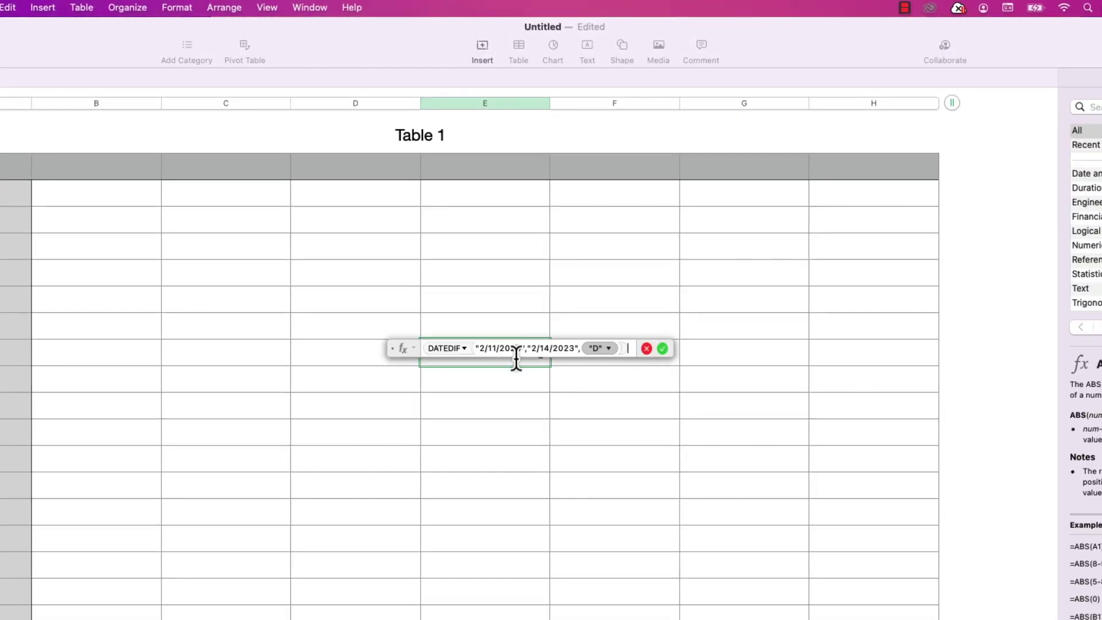
click(493, 349)
text(4)
key(Right)
key(Right)
key(Right)
key(Right)
key(Right)
key(Right)
key(Right)
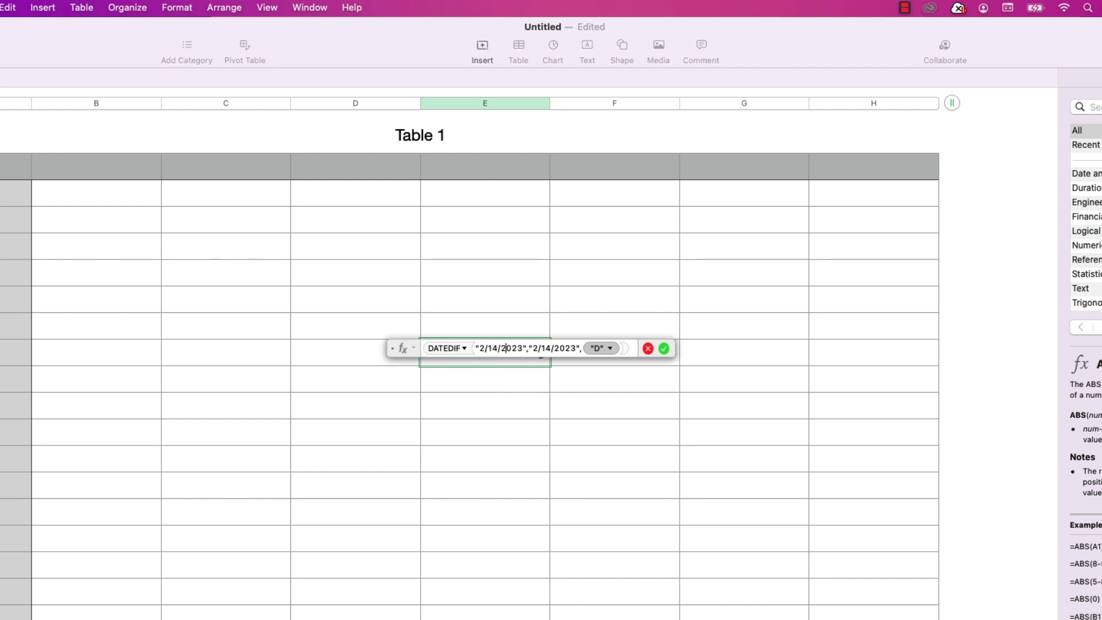
key(Right)
key(Right)
key(Right)
key(Right)
key(Right)
key(shift+Left)
key(BackSpace)
key(Return)
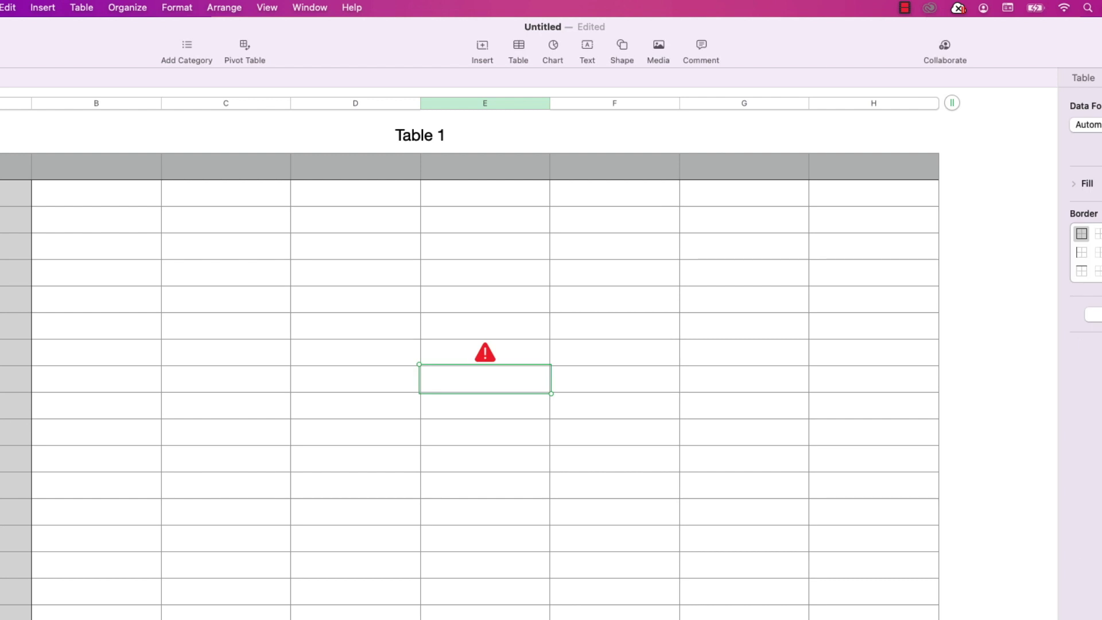
Set the start date in the E8 formula to 2/11/2023, matching its end date.
click(491, 355)
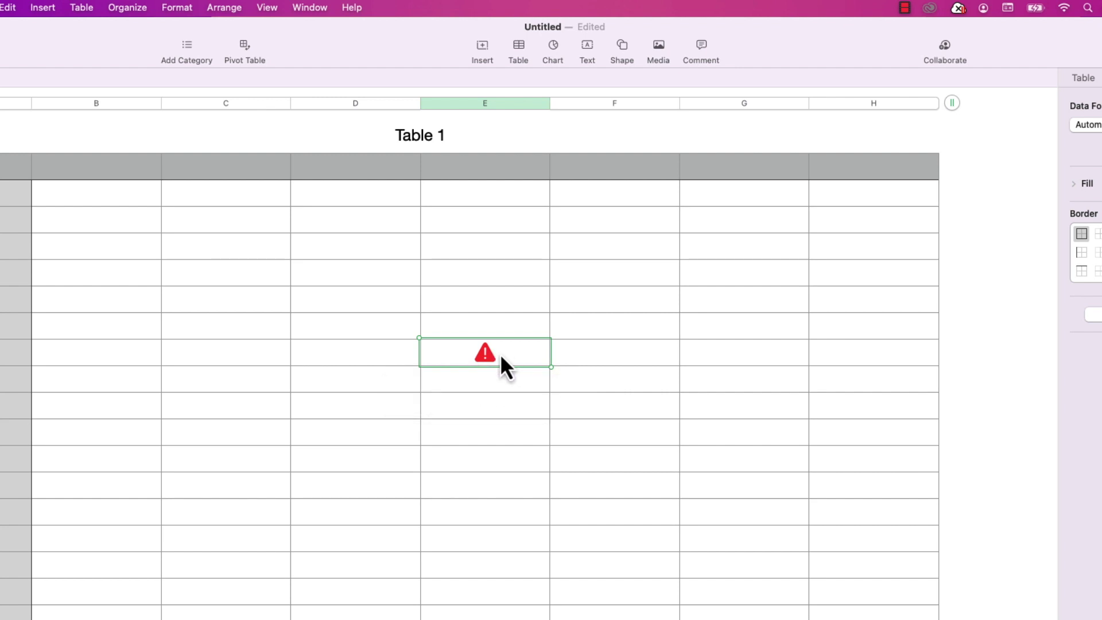
double_click(504, 359)
click(498, 348)
key(BackSpace)
text(11/2023","2/11/2023", "D")
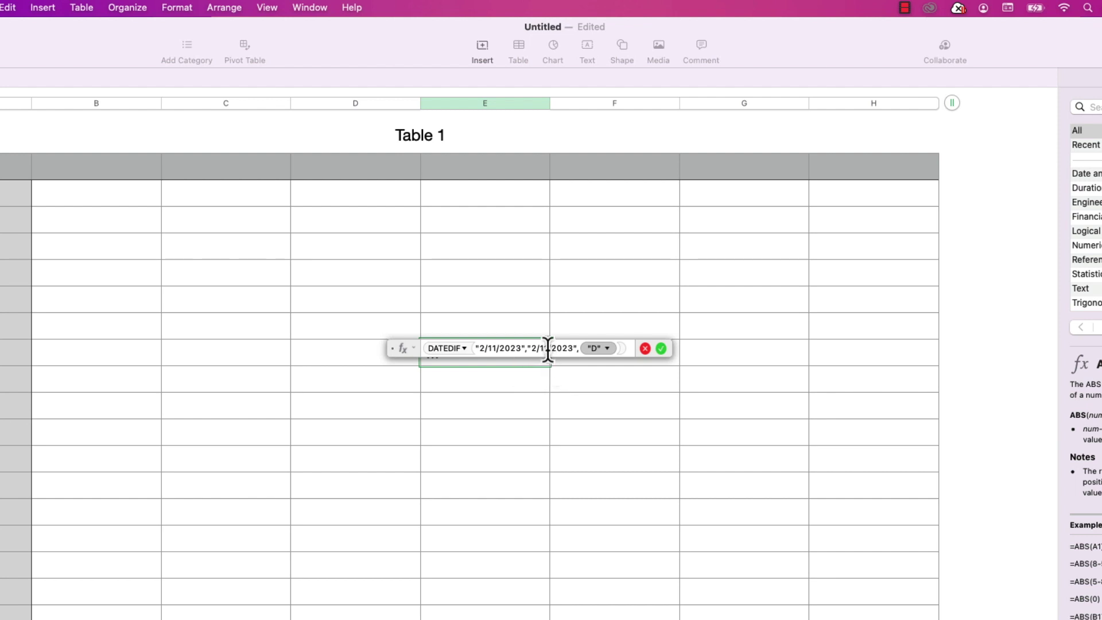
key(Return)
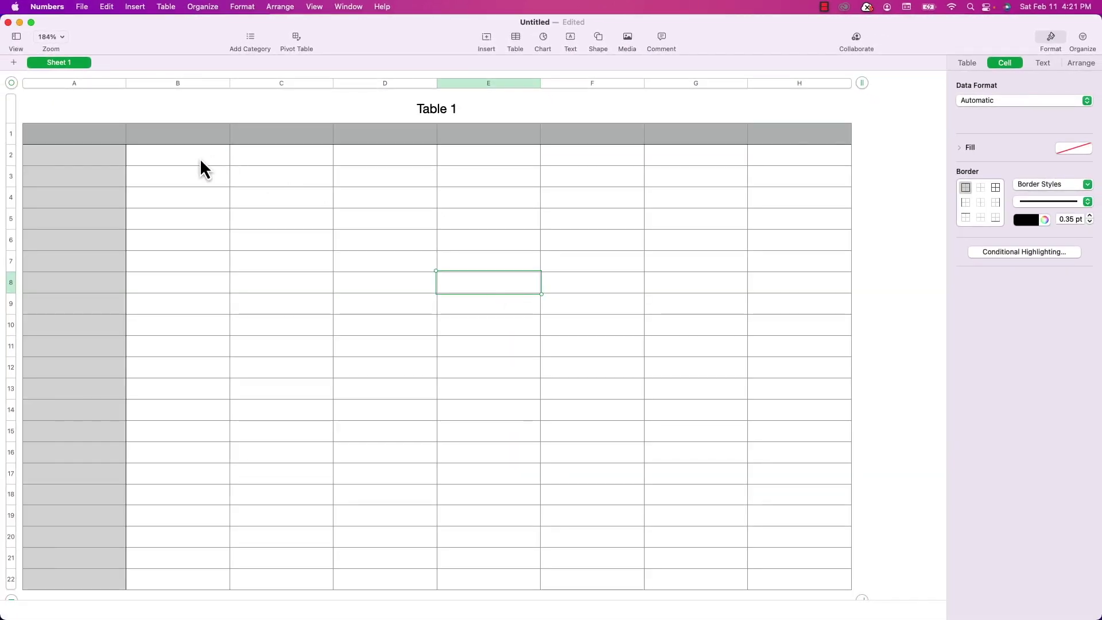
Enter the dates 10/15/2022, 10/19/2022, 11/21/2022, 11/30/2022 and 12/15/2022 in cells B2 through B6.
click(201, 161)
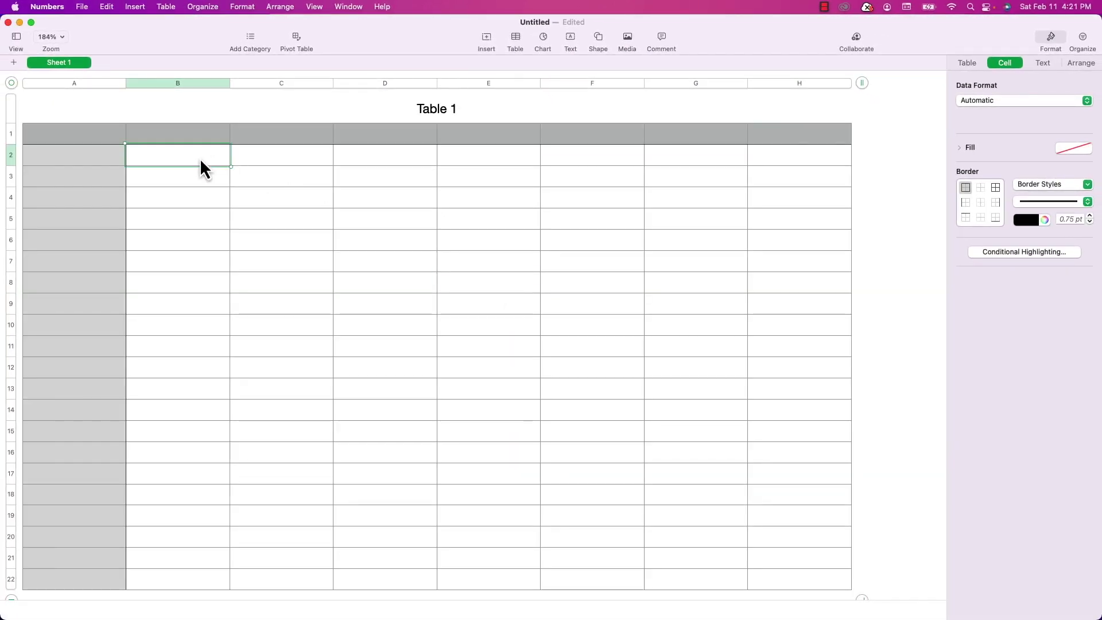
text(10/15/2022)
key(Return)
text(10/19/2022)
key(Return)
text(11/21/2022)
key(Return)
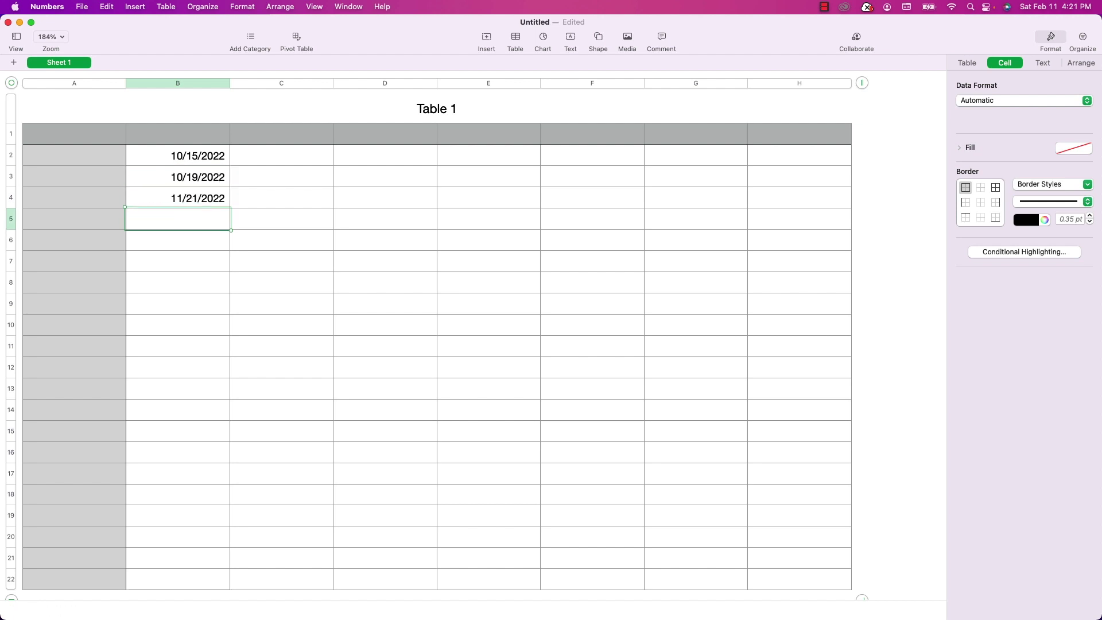
text(11/30/2022)
key(Return)
text(12/15/2022)
Enter the dates 3/22/2023, 4/18/2023, 7/12/2024, 8/1/2025 and 10/31/2026 in cells C2 through C6.
click(299, 153)
text(3/22/2023)
key(Return)
text(4/18/2023)
key(Return)
text(7/12/2024)
key(Return)
text(8/1/2025)
key(Return)
text(10/31/2026)
key(Return)
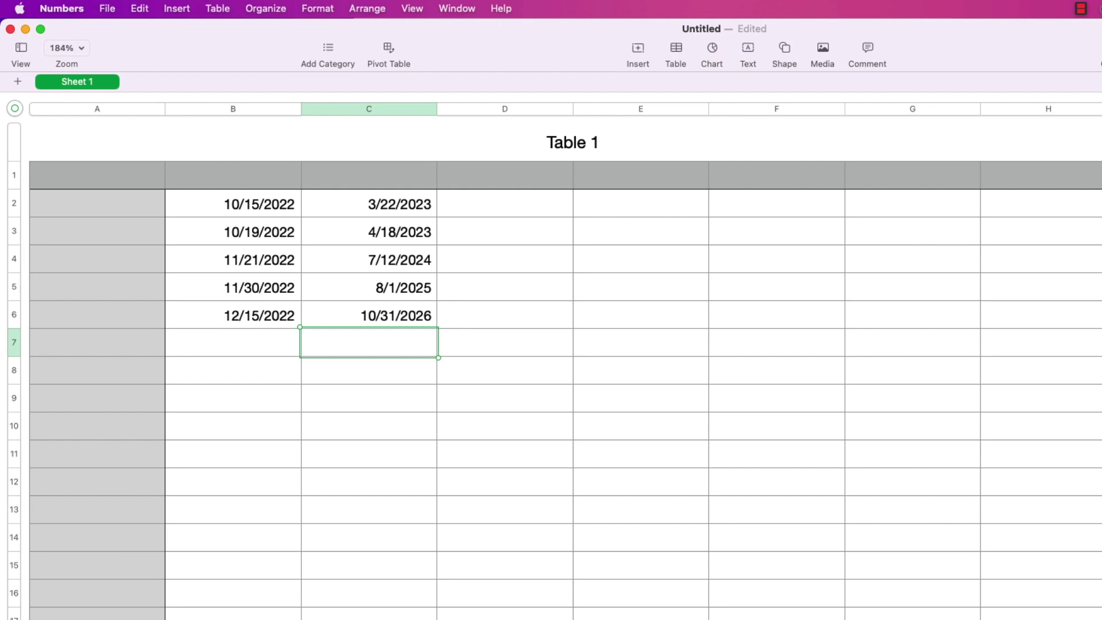
Label the header cells of columns B, C and D as Date Started, Date Due and Total Days.
click(262, 174)
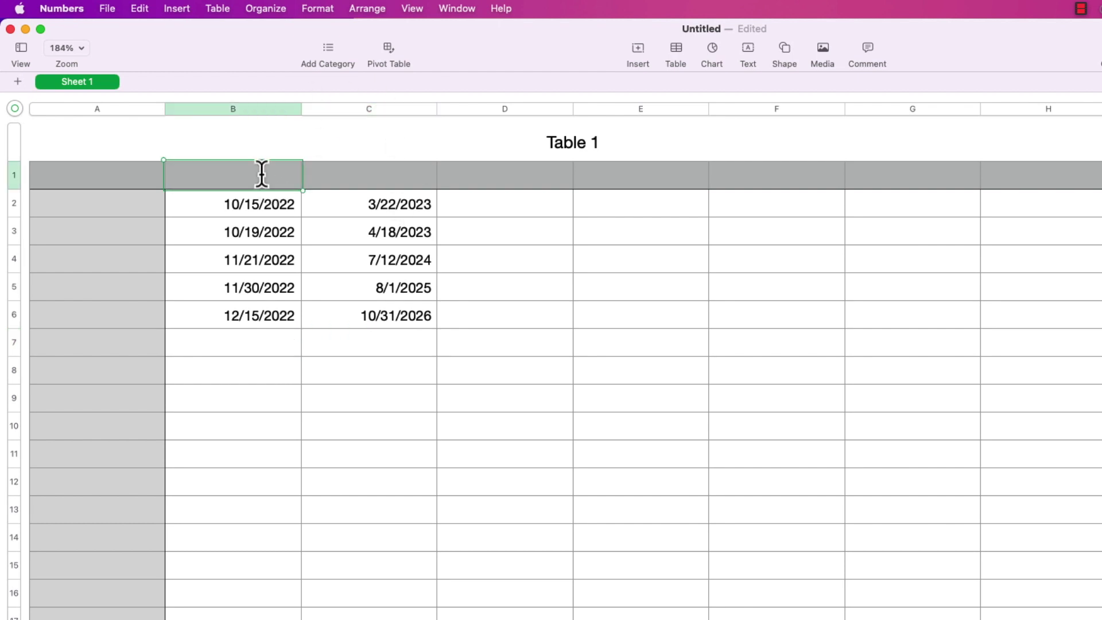
text(Date Started)
click(373, 171)
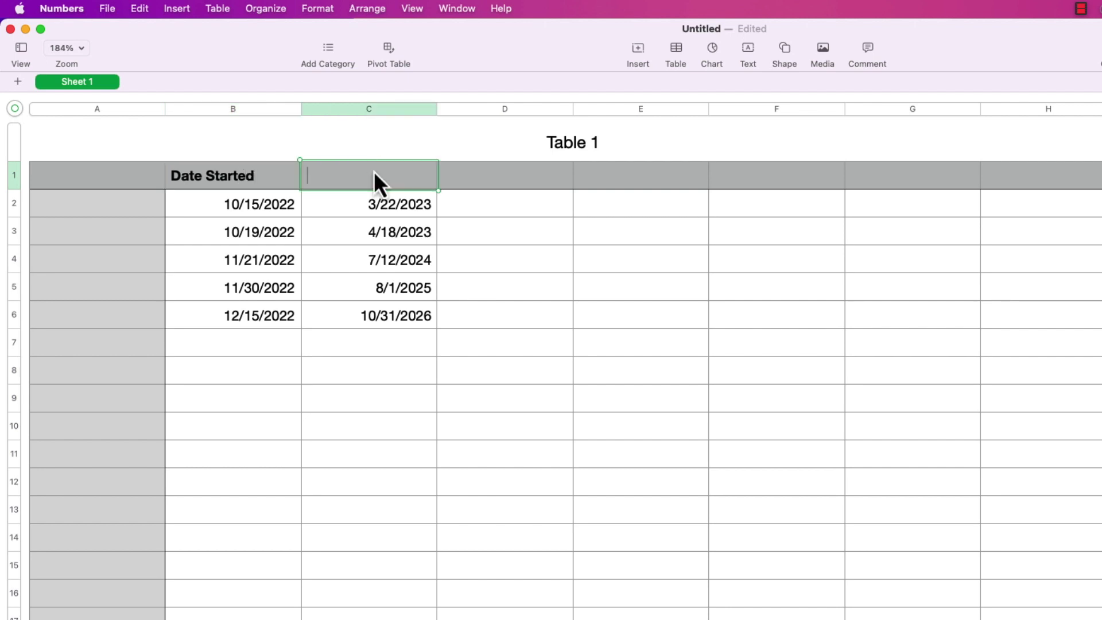
text(Date Due)
key(Tab)
text(Total Days)
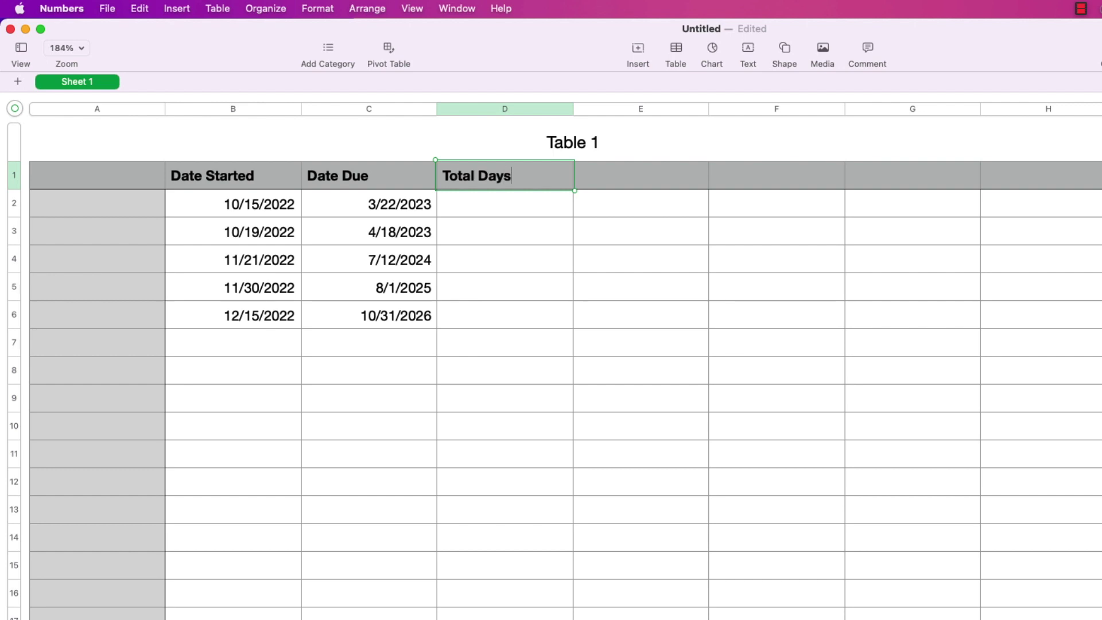
key(Return)
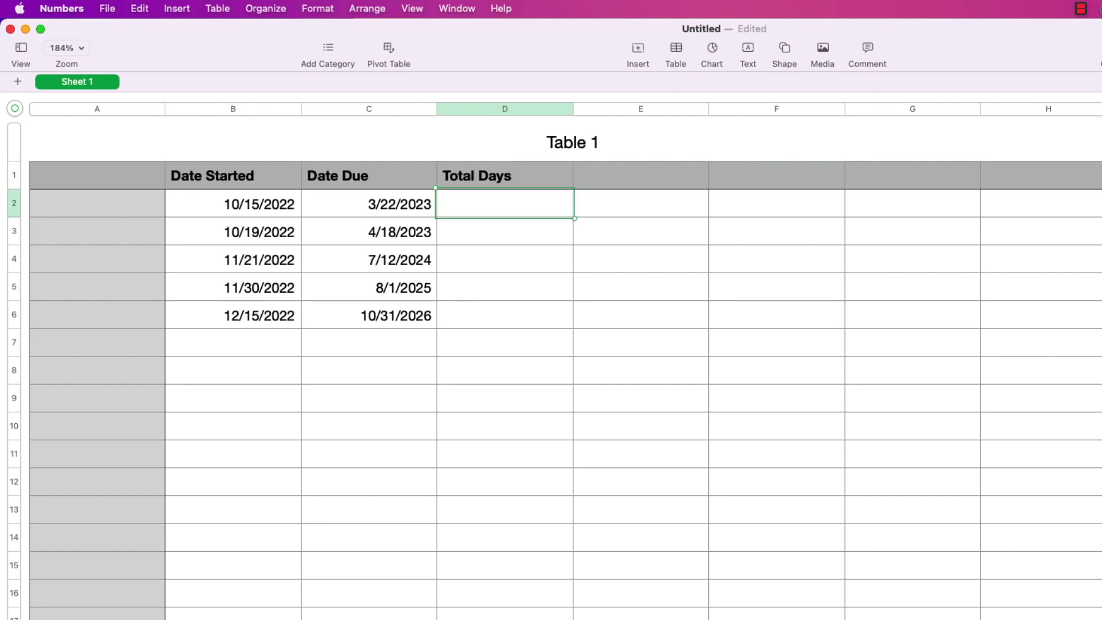
Enter a DATEDIF formula in D2 with B2 as start date, C2 as end date and "D" as the calculation method.
text(=DATEDIF()
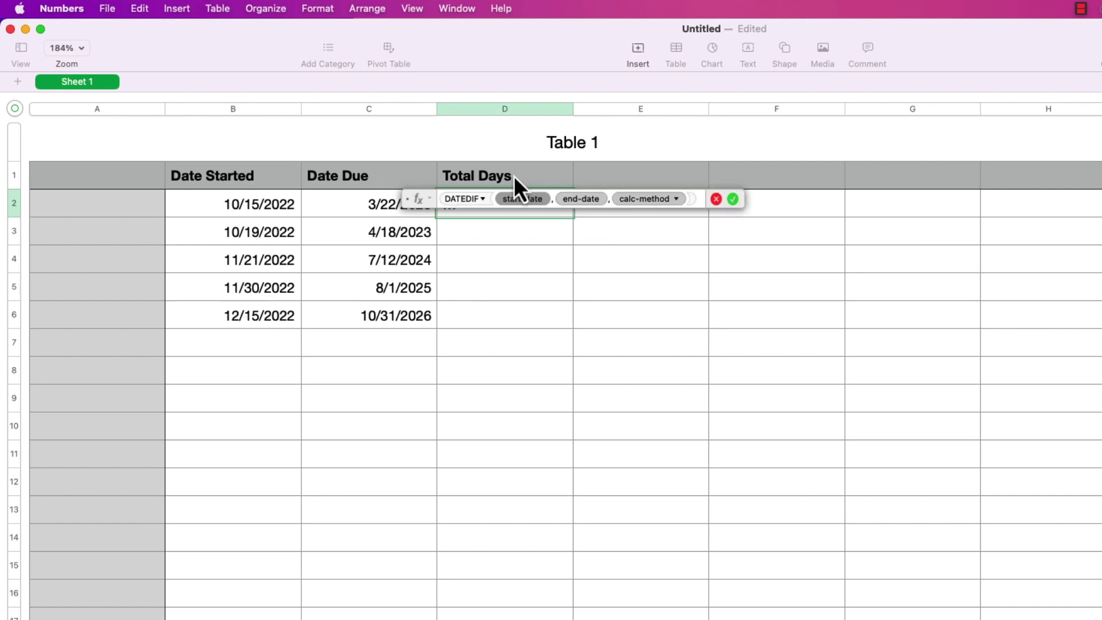
click(271, 204)
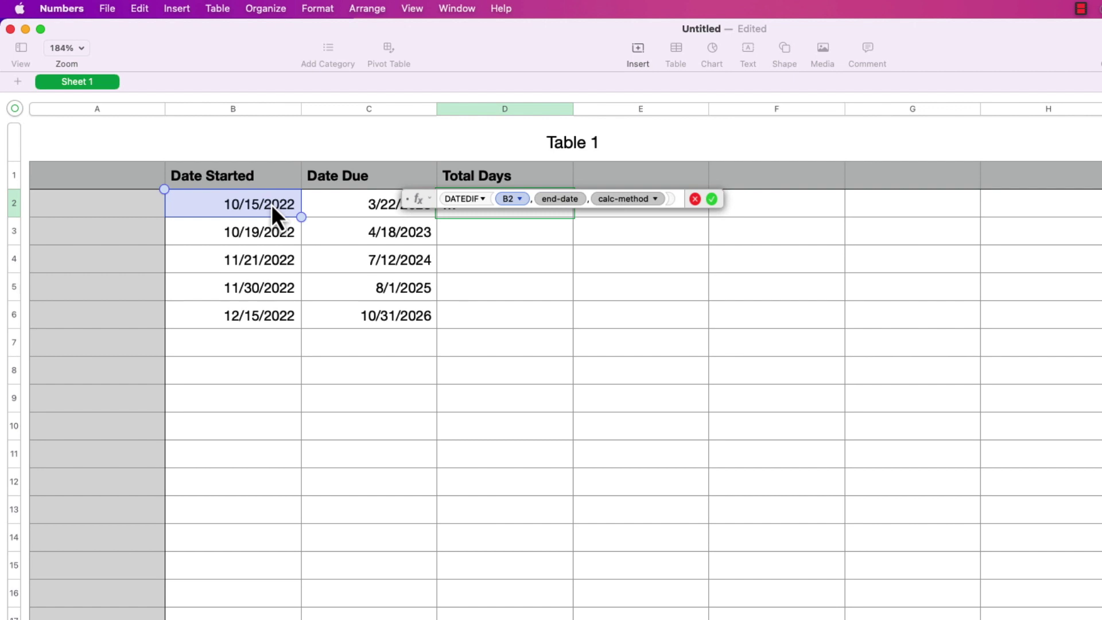
key(Tab)
click(377, 204)
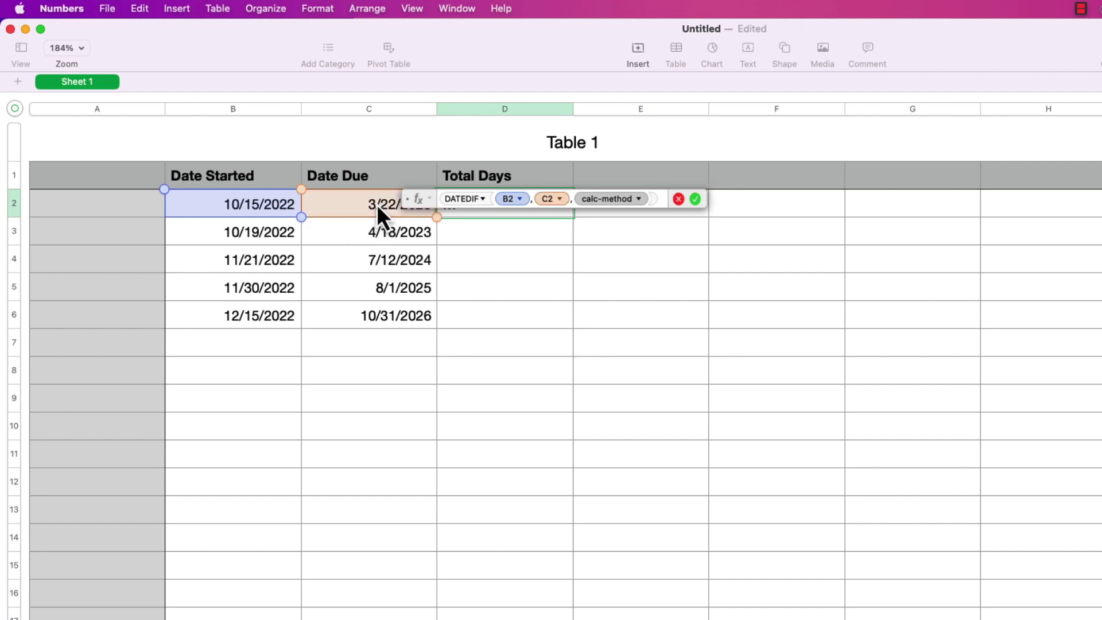
click(641, 199)
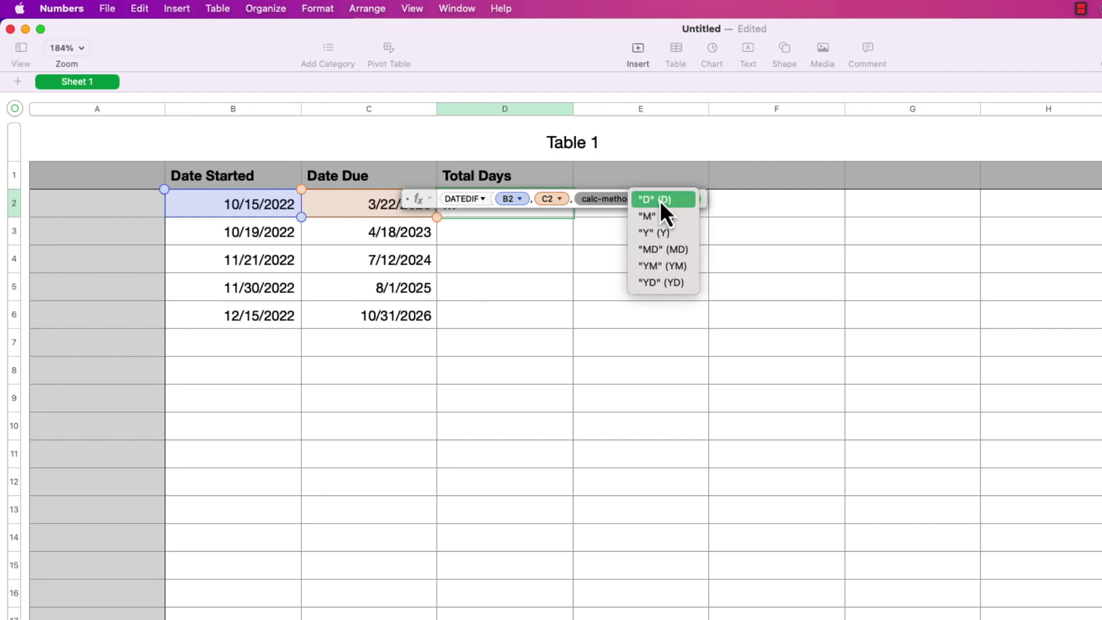
click(659, 201)
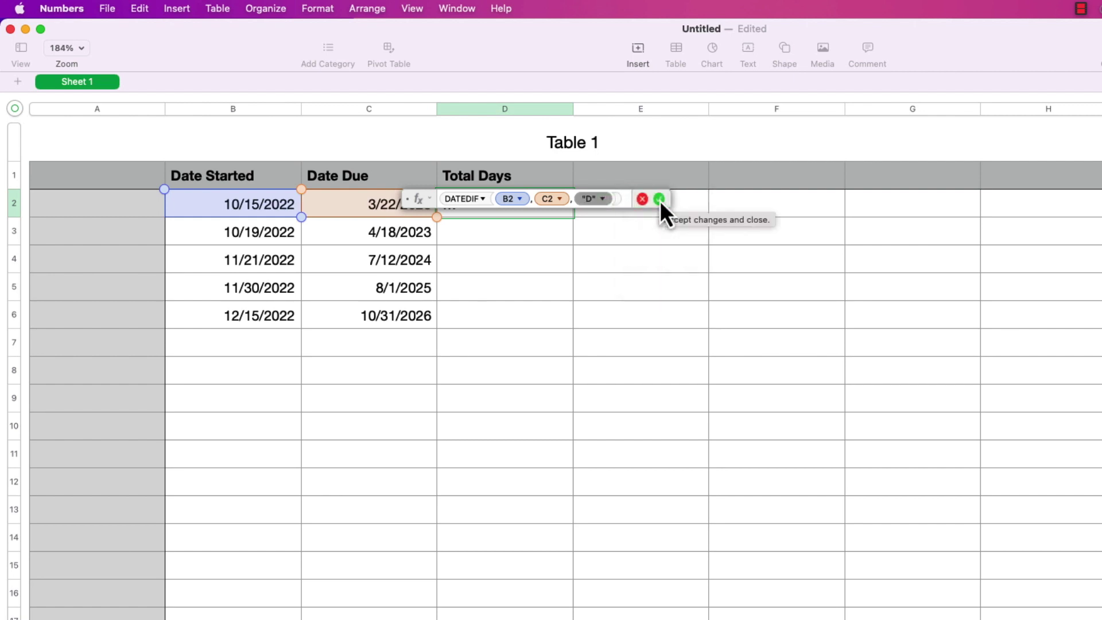
click(660, 200)
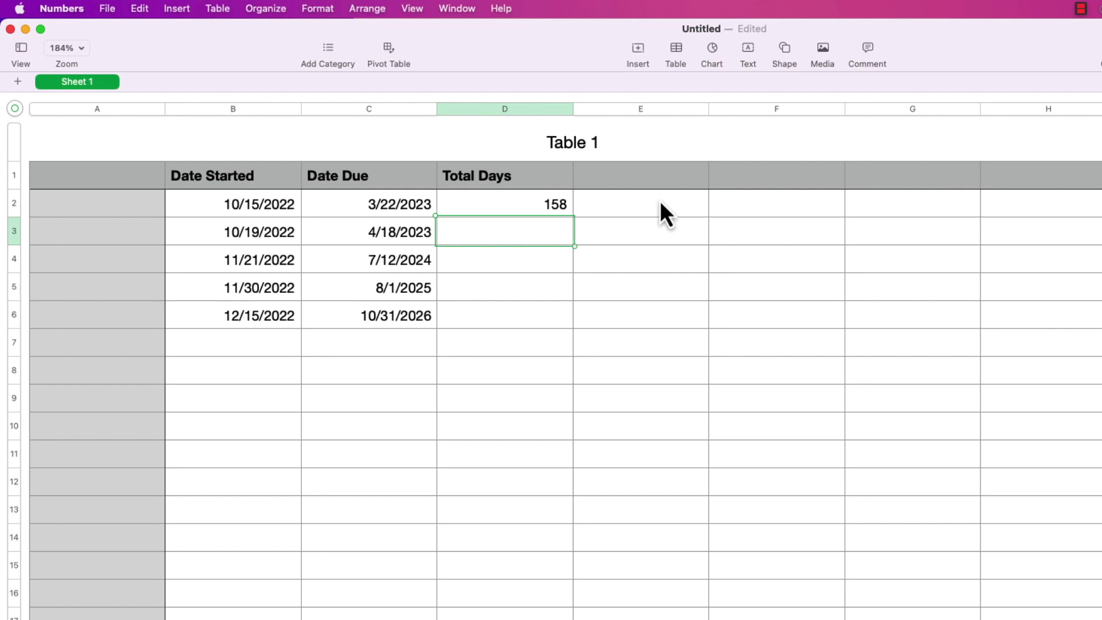
Copy the Total Days formula from D2 into cells D3 through D6.
click(557, 204)
key(super+c)
key(Down)
key(super+v)
key(Down)
key(super+v)
key(Down)
key(super+v)
key(Down)
key(super+v)
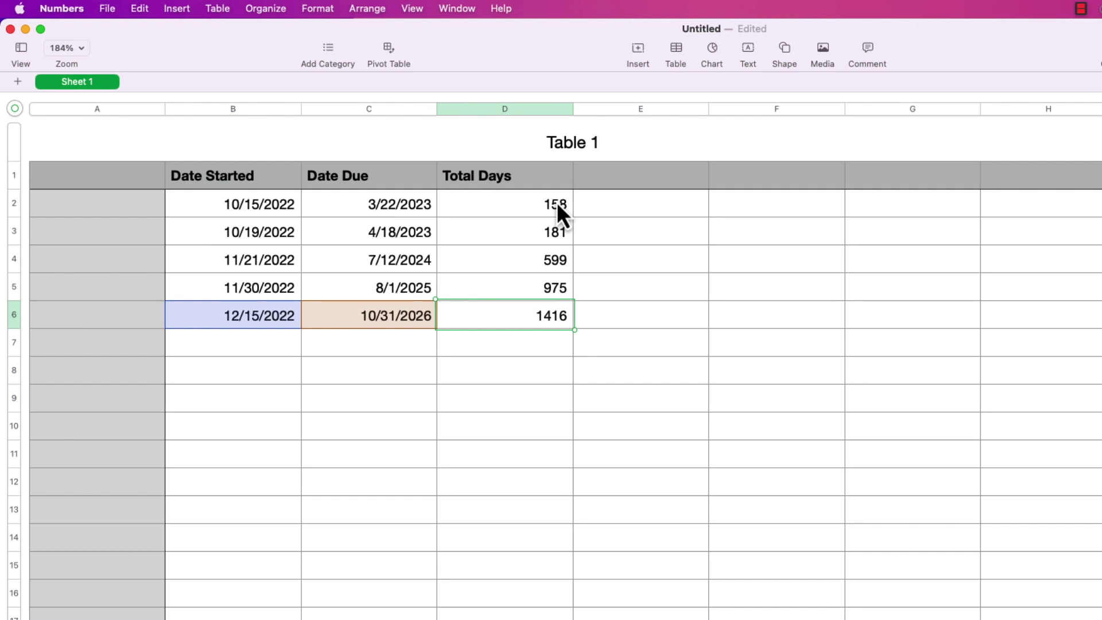
Label the header cell of column E as Days Remaining.
click(688, 173)
text(Da)
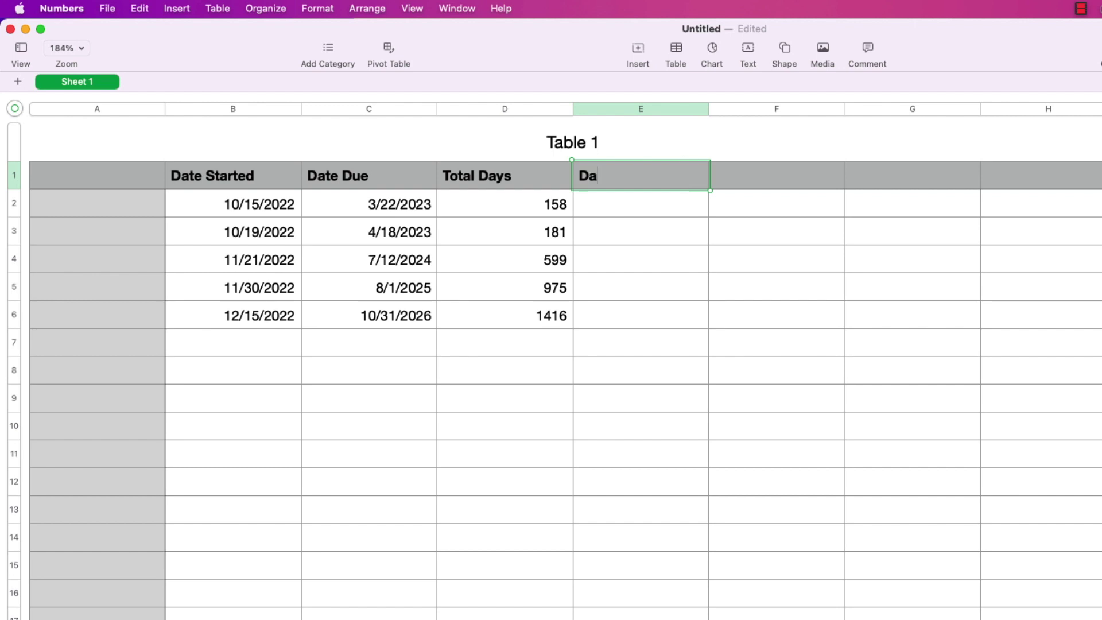
text(ys Remaining)
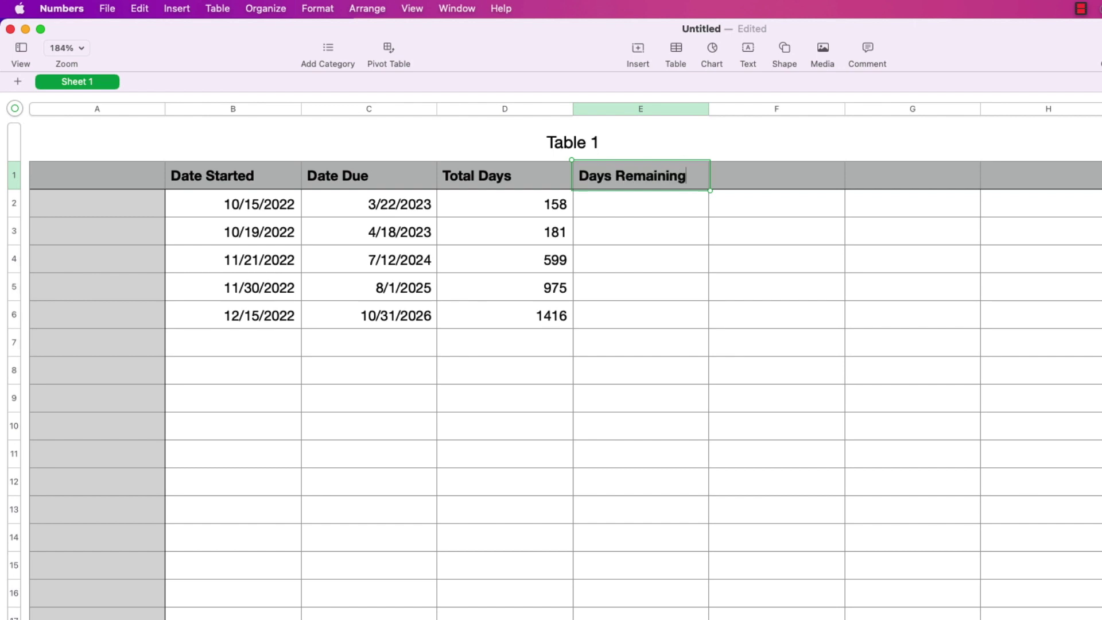
key(Return)
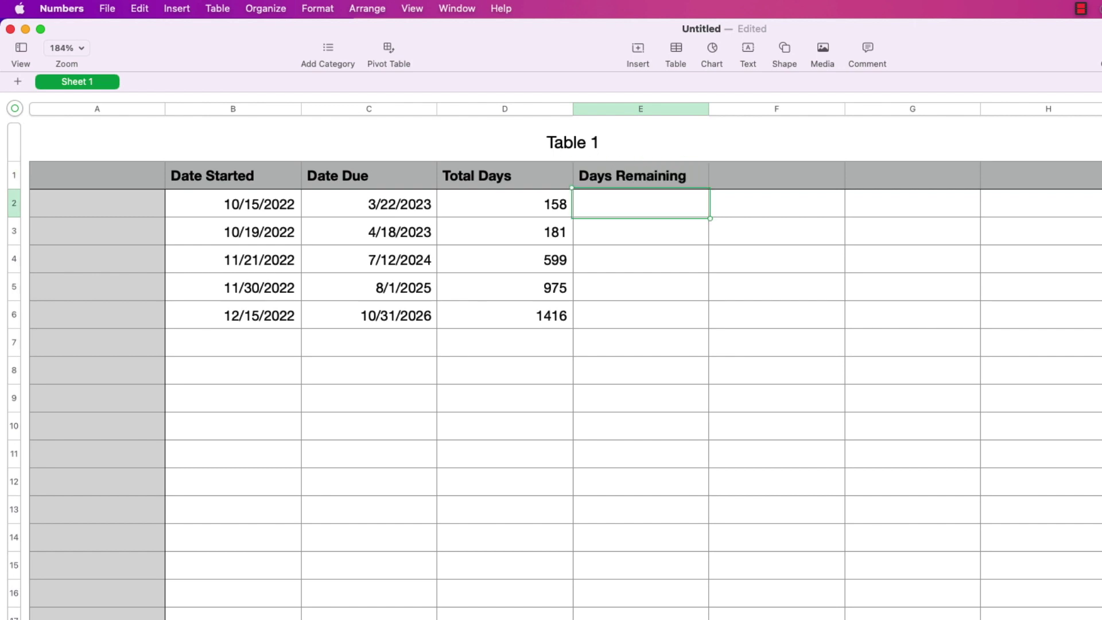
Enter a DATEDIF formula in E2 with NOW as start date, C2 as end date and "D" as the calculation method.
text(=datedif)
key(Return)
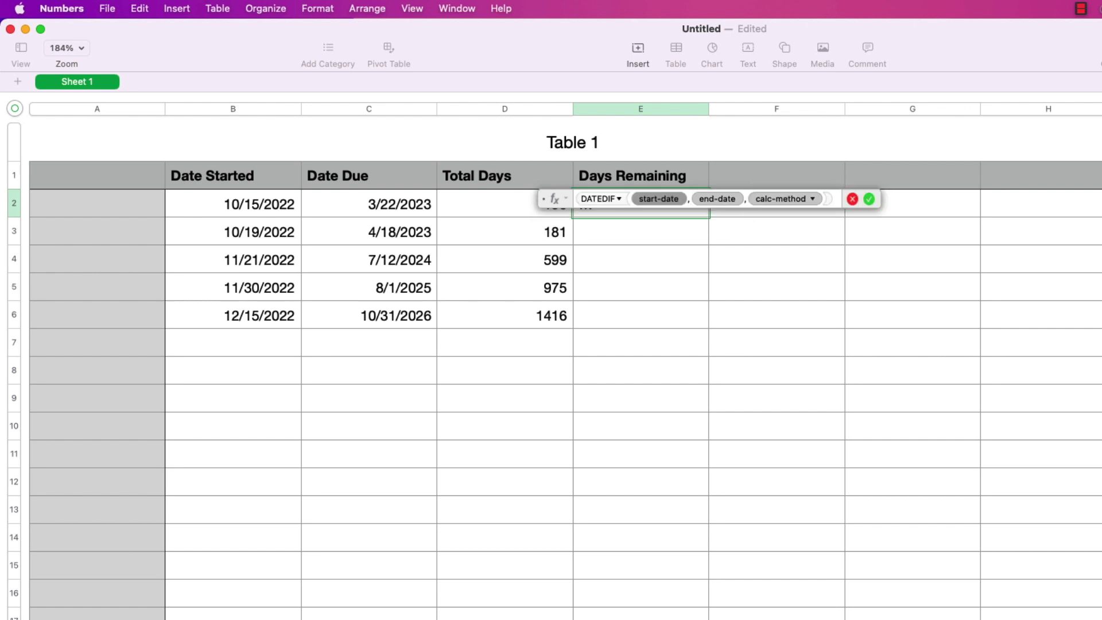
text(now)
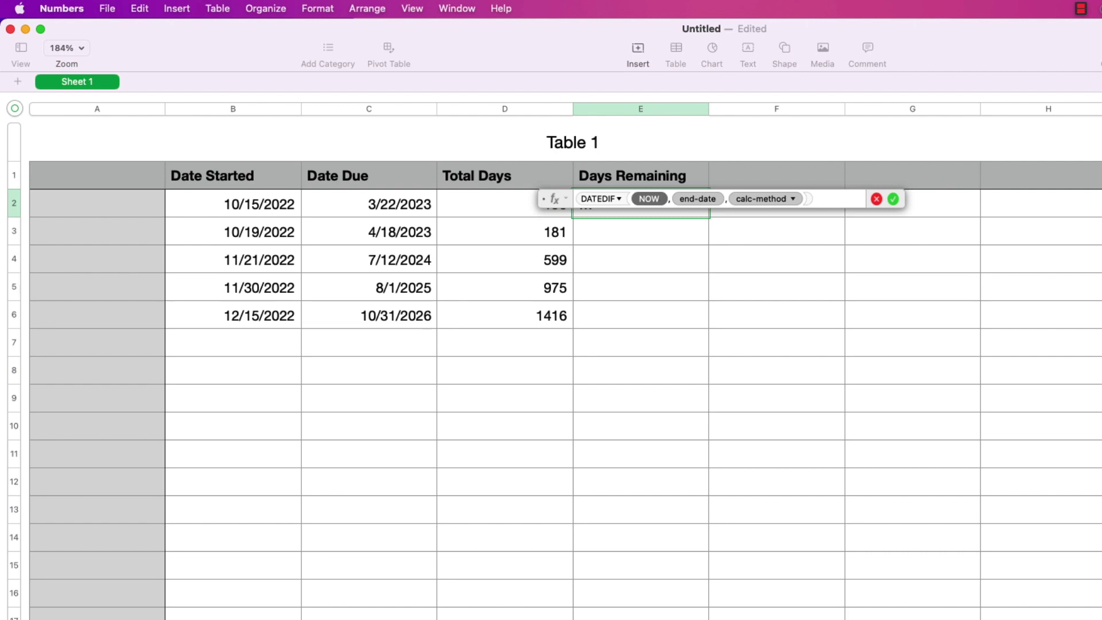
key(Return)
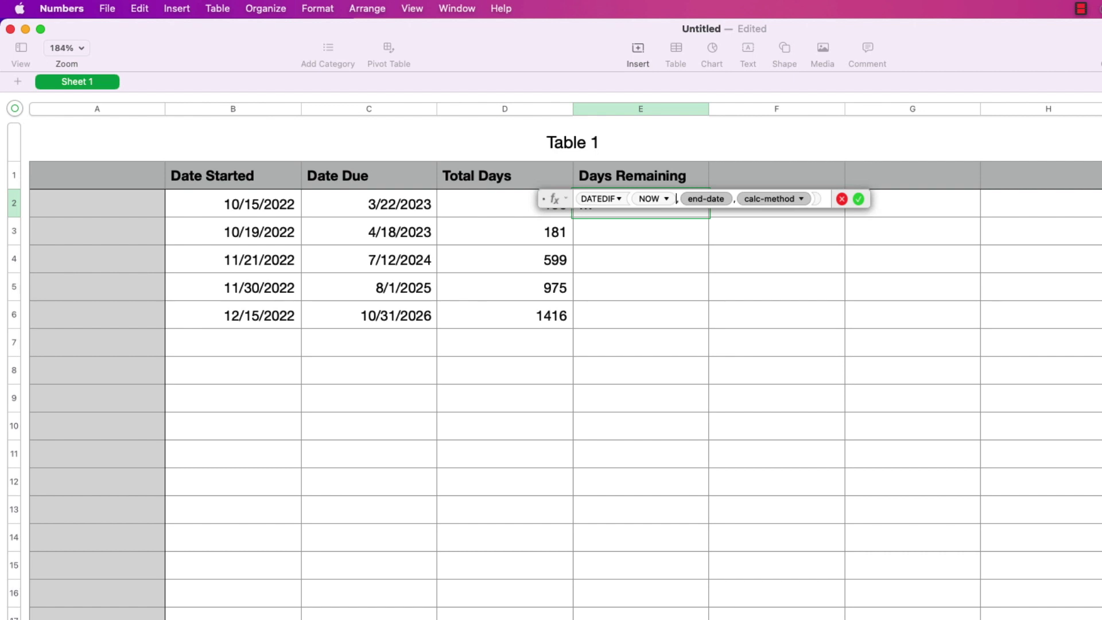
click(706, 199)
click(417, 211)
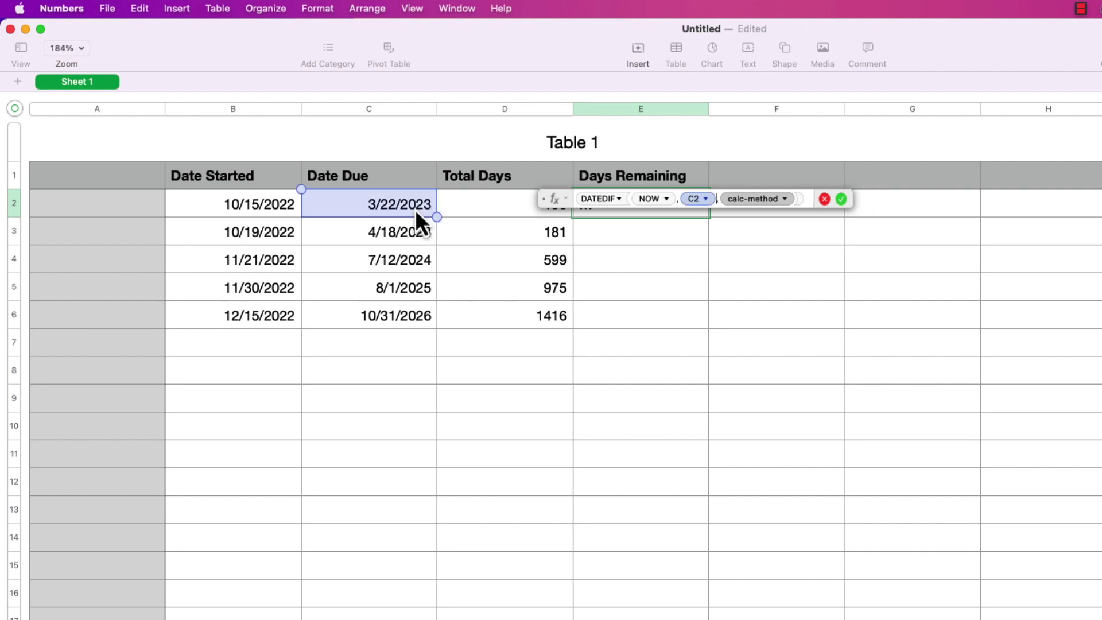
click(786, 200)
click(804, 201)
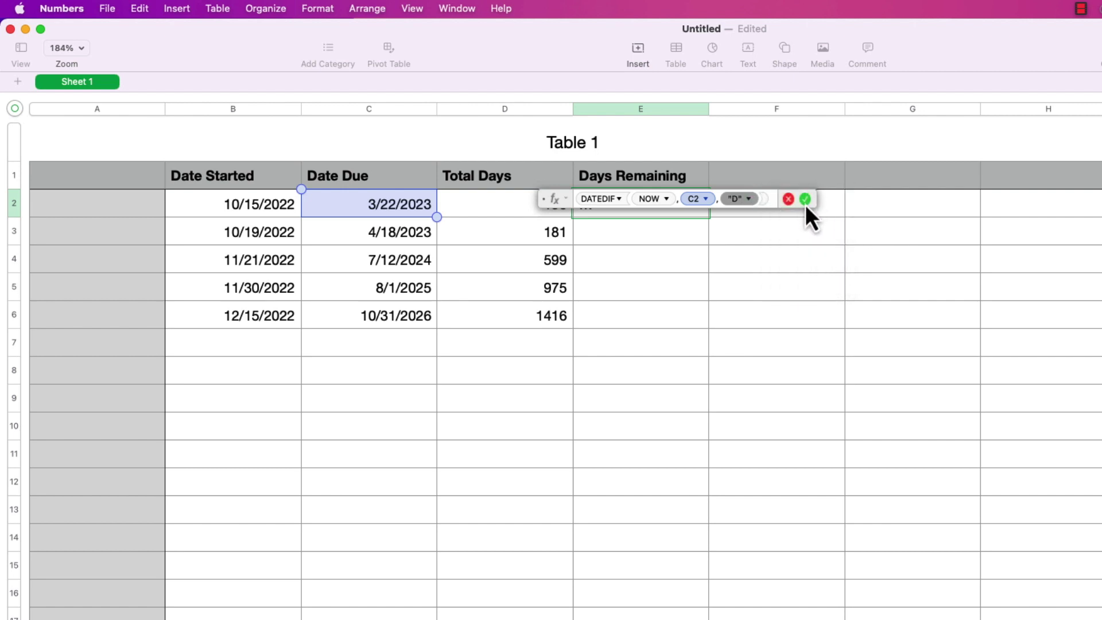
click(805, 199)
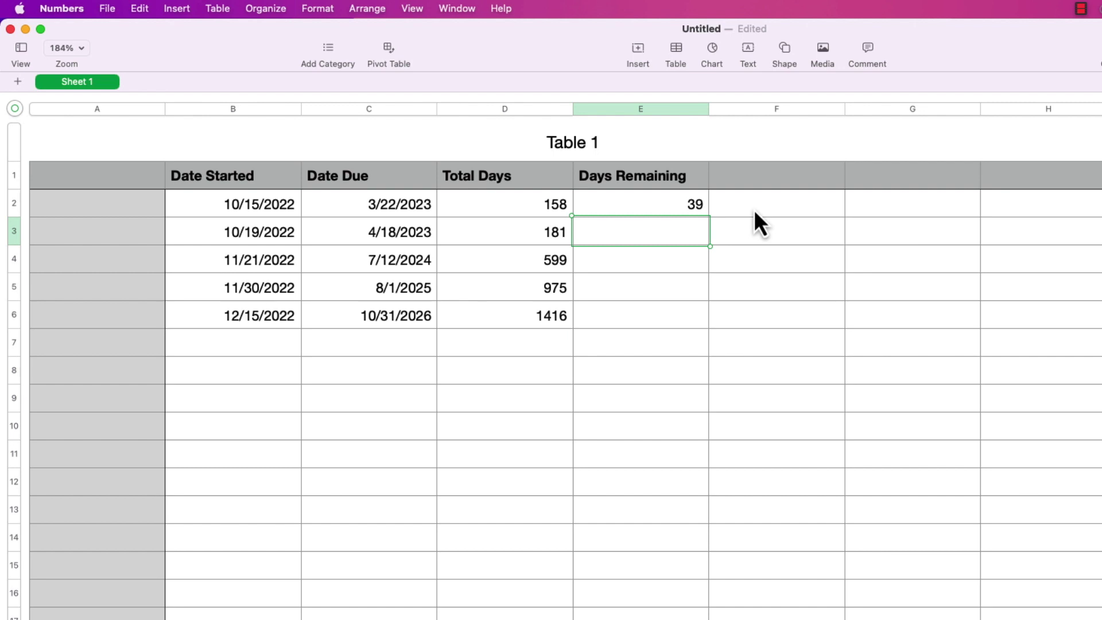
Copy the Days Remaining formula from E2 into cells E3 through E6.
key(super+v)
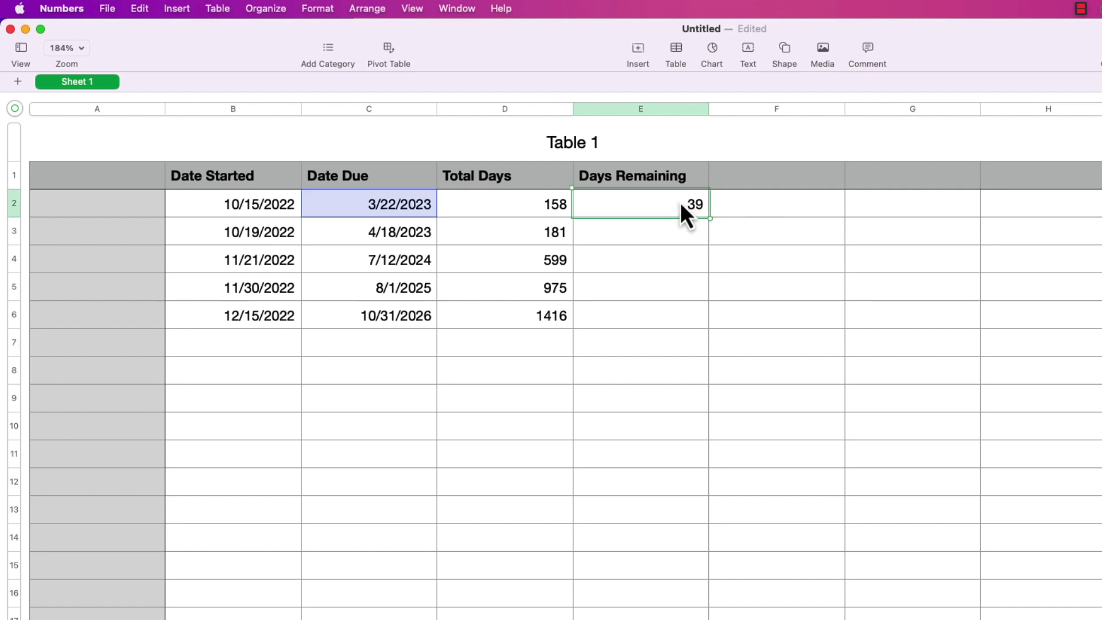
key(Return)
key(super+v)
key(Return)
key(super+v)
key(Return)
key(super+v)
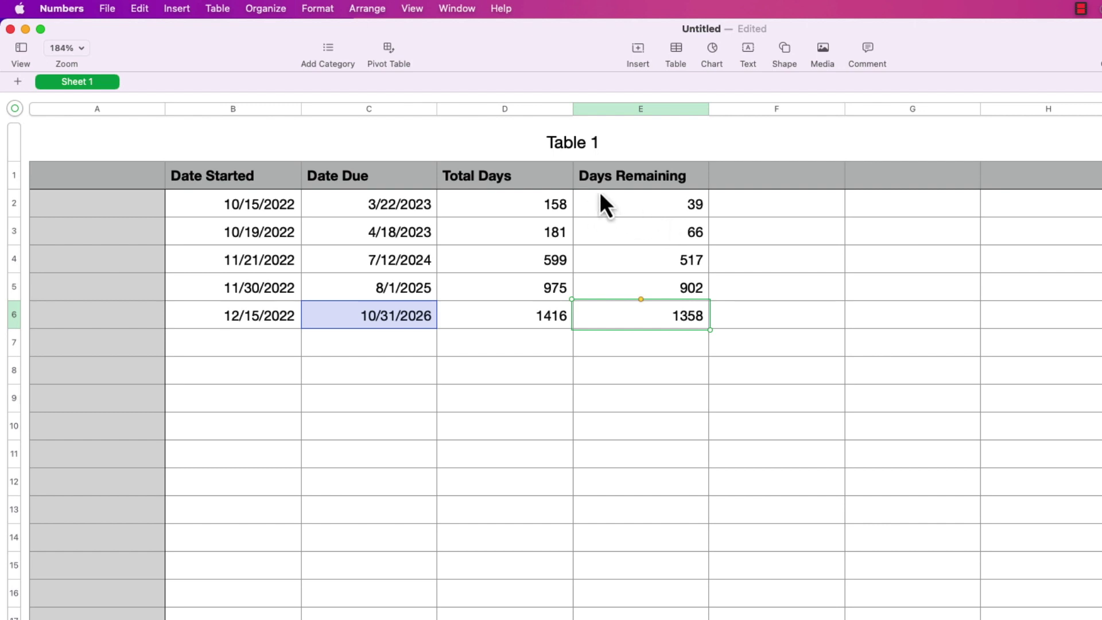
Change the calculation method of the DATEDIF formula in D2 to "M".
double_click(529, 208)
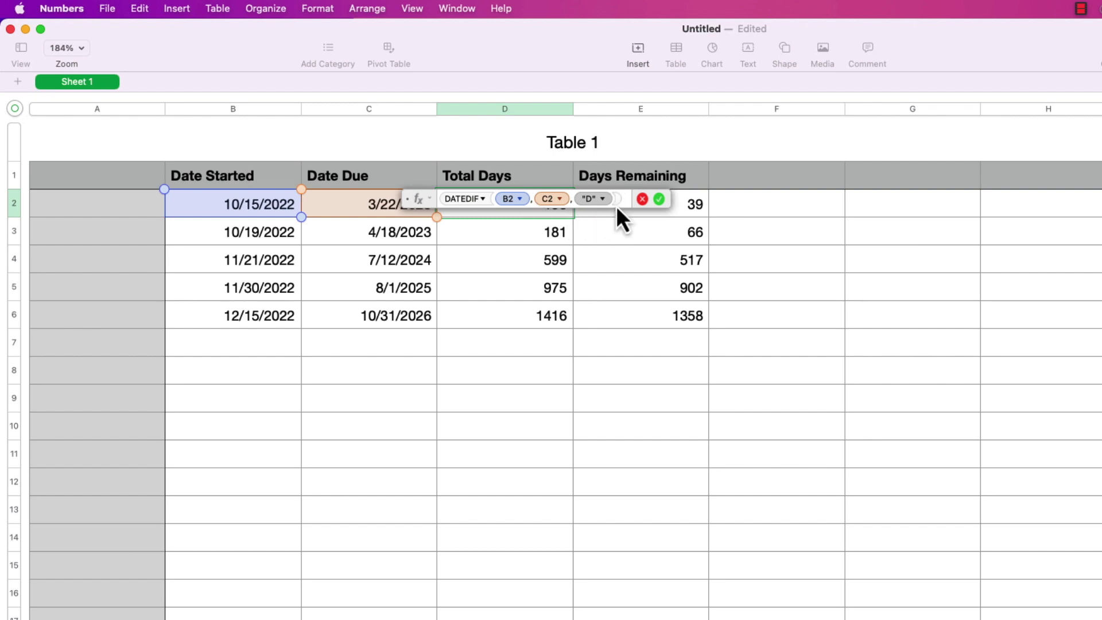
click(603, 202)
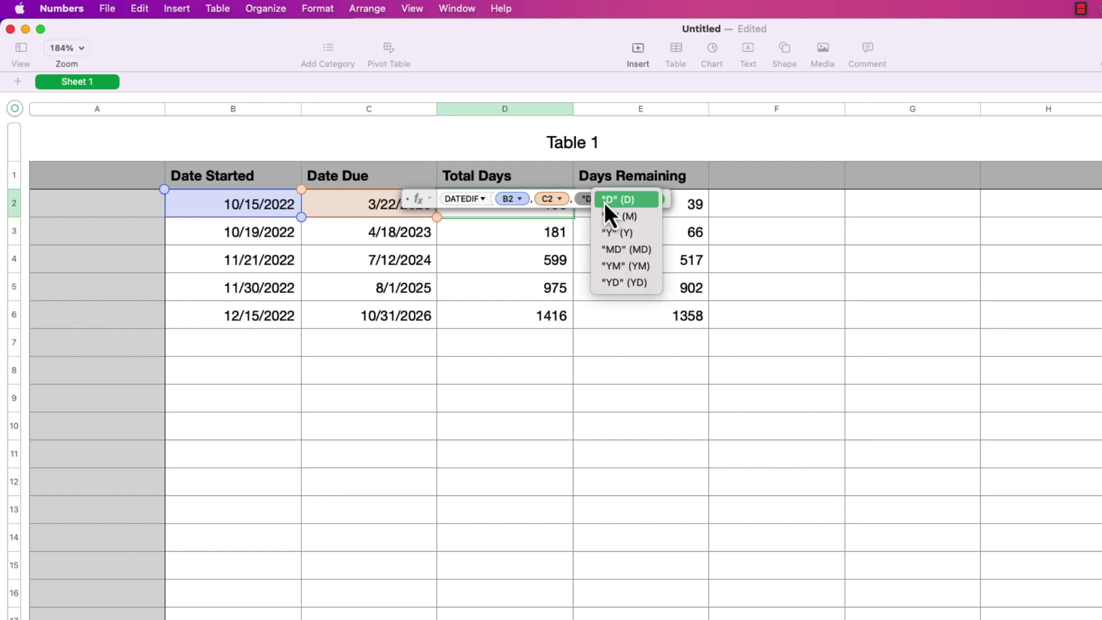
click(613, 222)
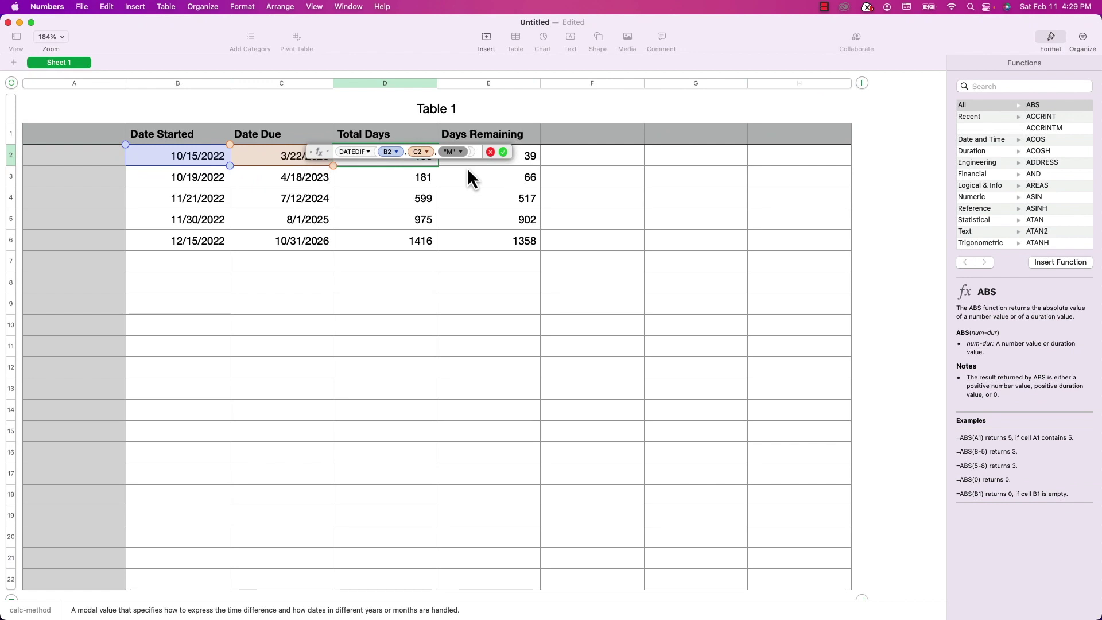
key(Return)
Copy the month-based DATEDIF formula from D2 into cells D3 through D6.
click(424, 154)
click(418, 176)
key(super+v)
key(Return)
key(super+v)
key(Return)
key(super+v)
key(Return)
key(super+v)
Rename the header of column D to Total Months.
click(373, 137)
key(BackSpace)
text(Months)
click(411, 259)
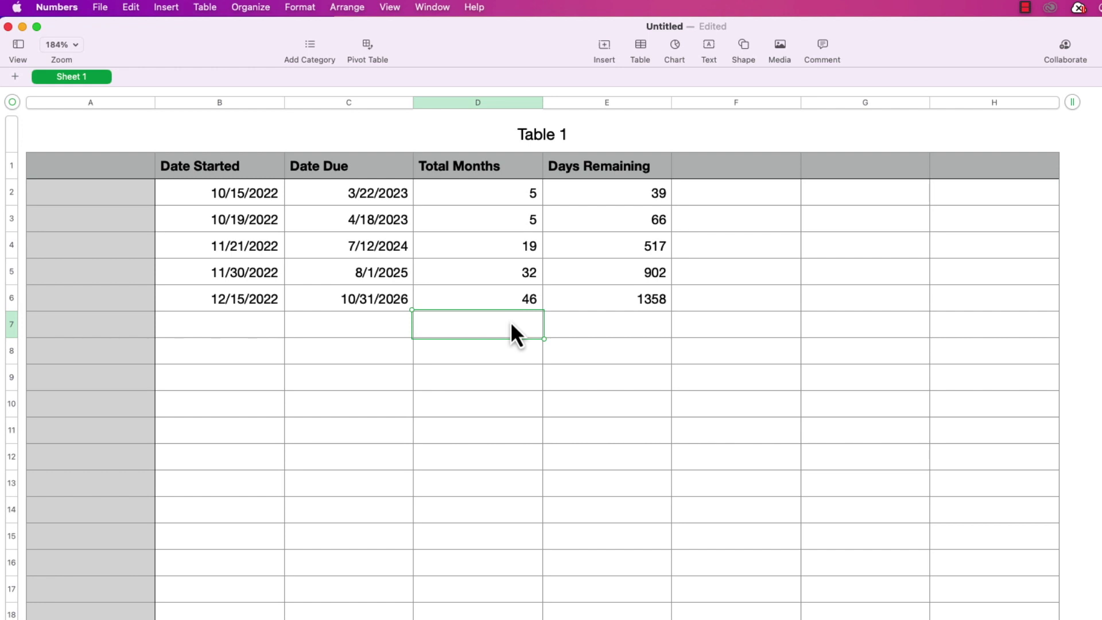
key(Escape)
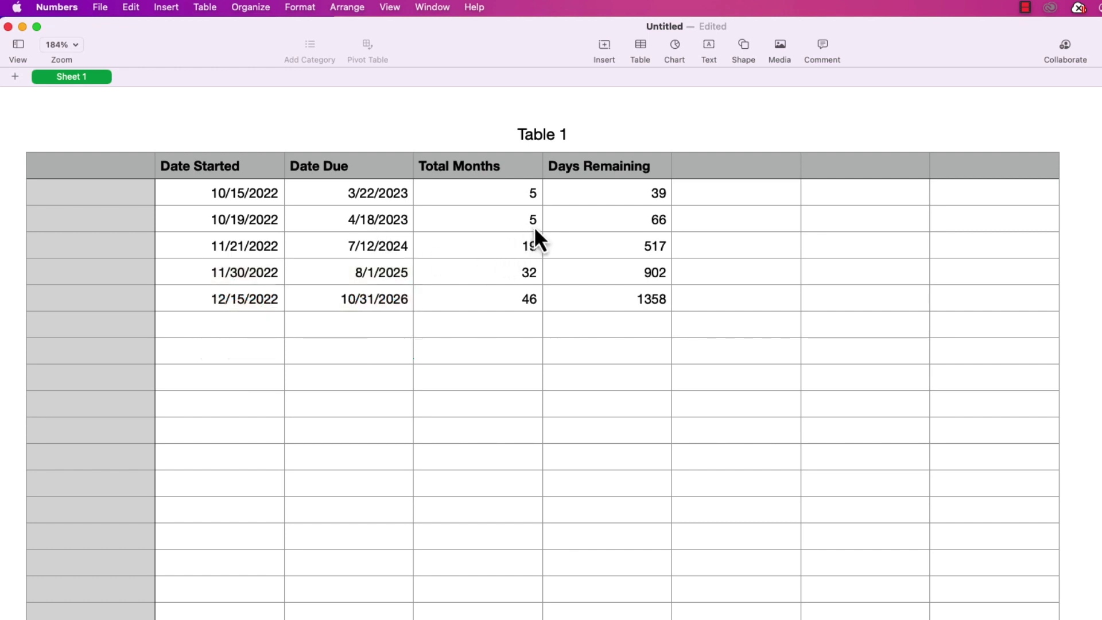
Set the due date in C3 to 4/19/2023.
click(364, 222)
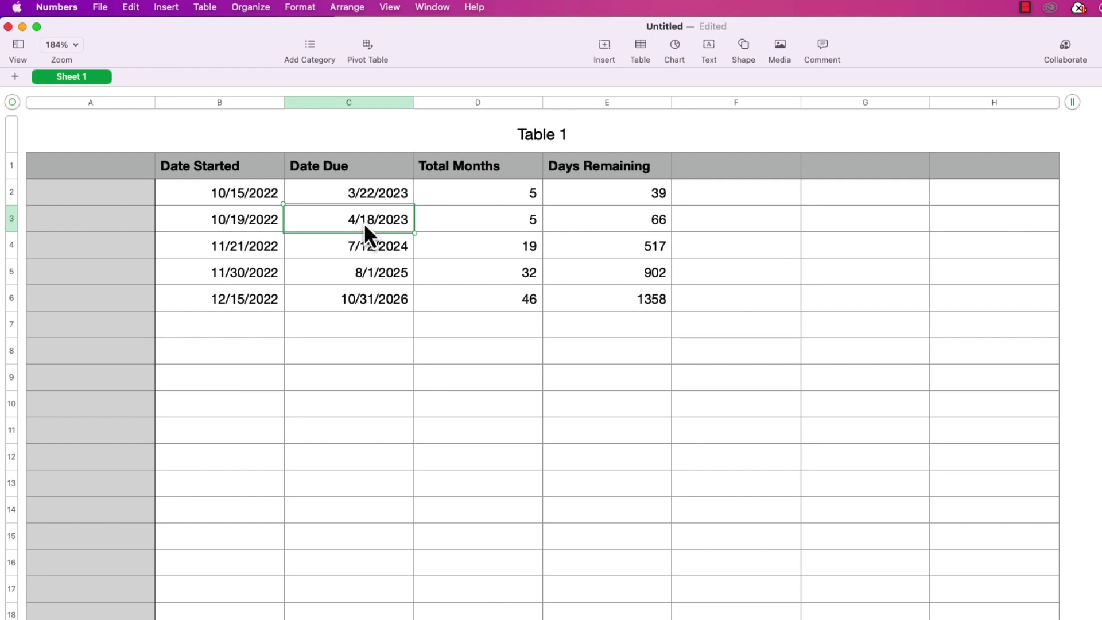
text(4/19/2023)
key(Return)
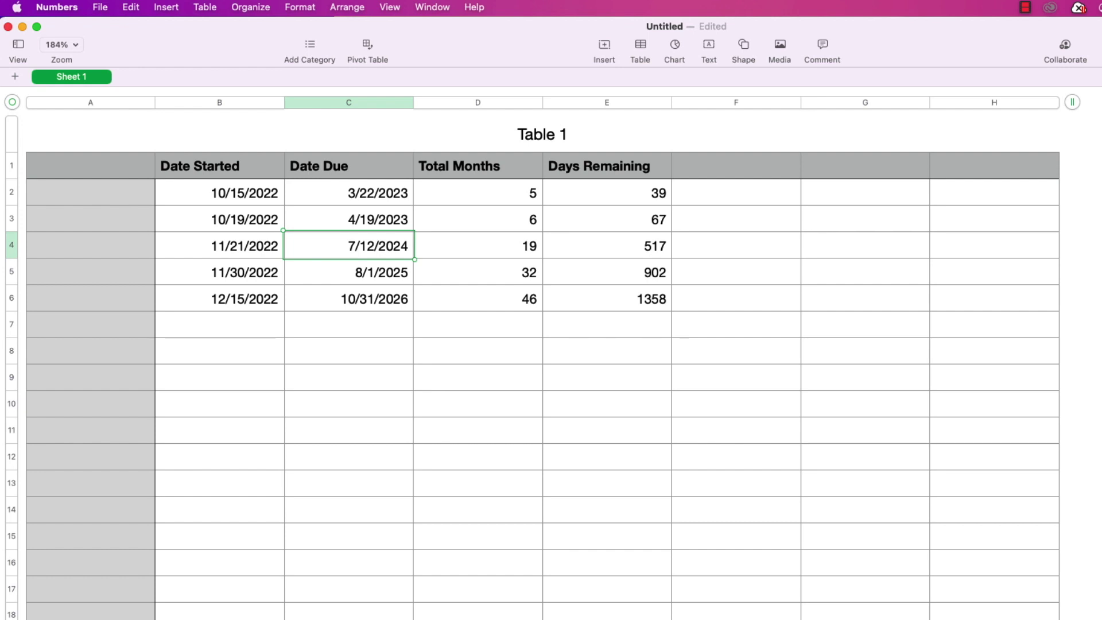
Rename the header of column D to Total Years.
click(488, 163)
double_click(479, 166)
text(Years)
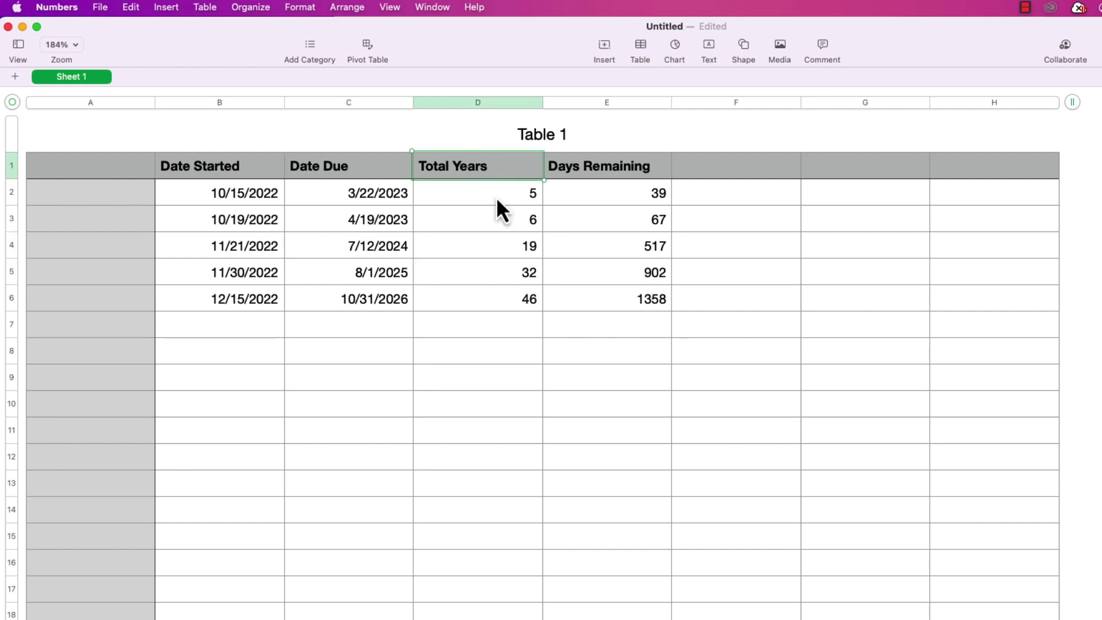
Change the calculation method of the DATEDIF formula in D2 to "Y".
double_click(496, 197)
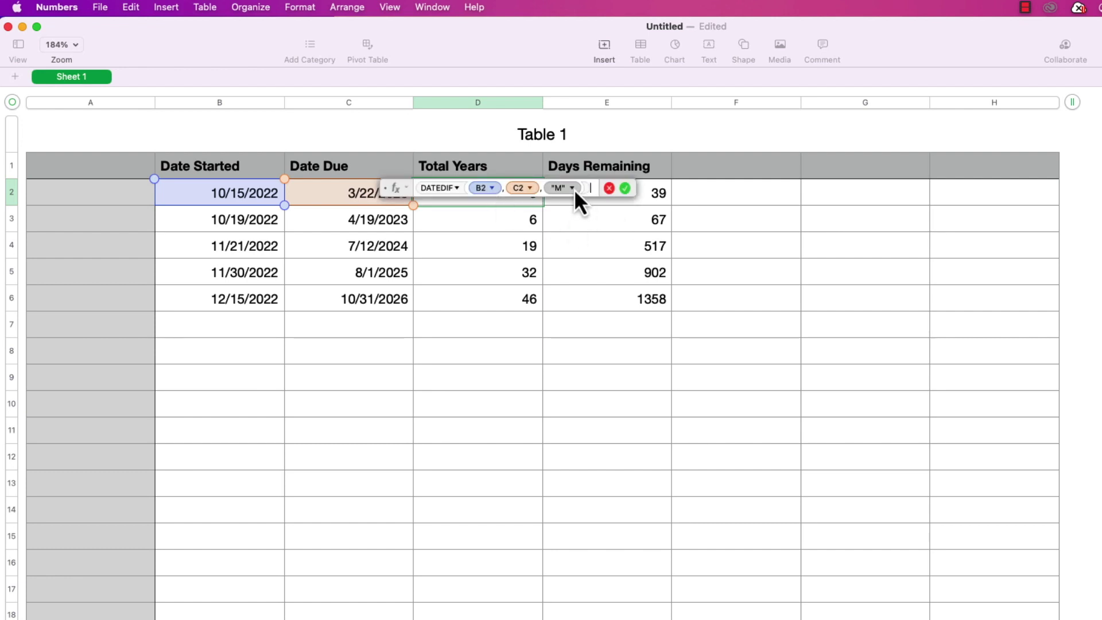
click(574, 189)
click(588, 205)
key(Return)
Copy the year-based DATEDIF formula from D2 into cells D3 through D6.
click(513, 198)
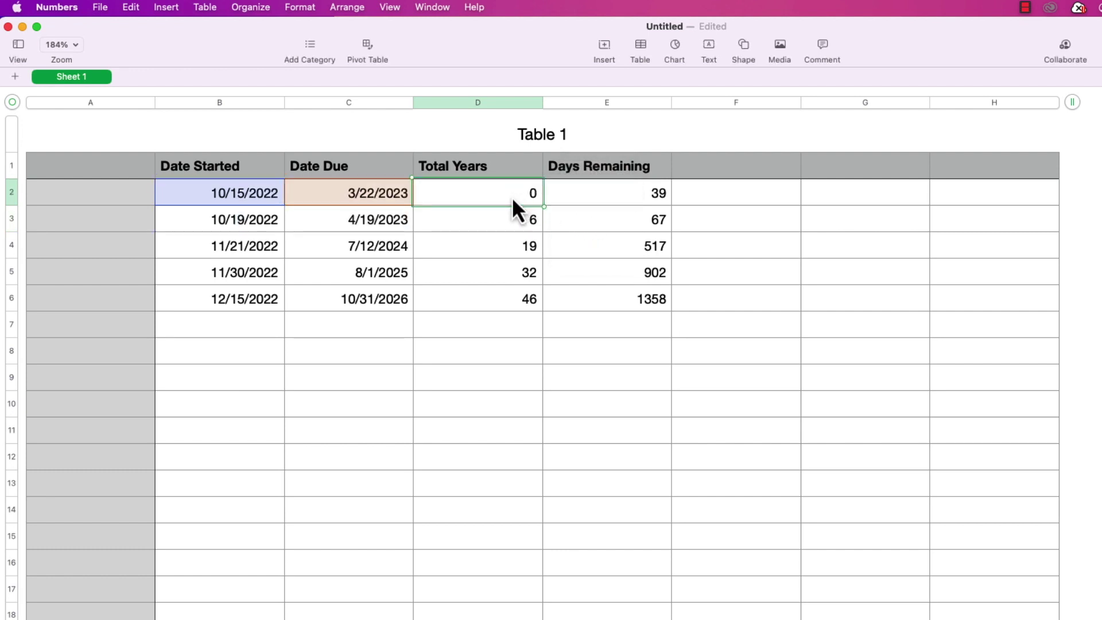
key(Down)
key(super+v)
key(Down)
key(super+v)
key(Down)
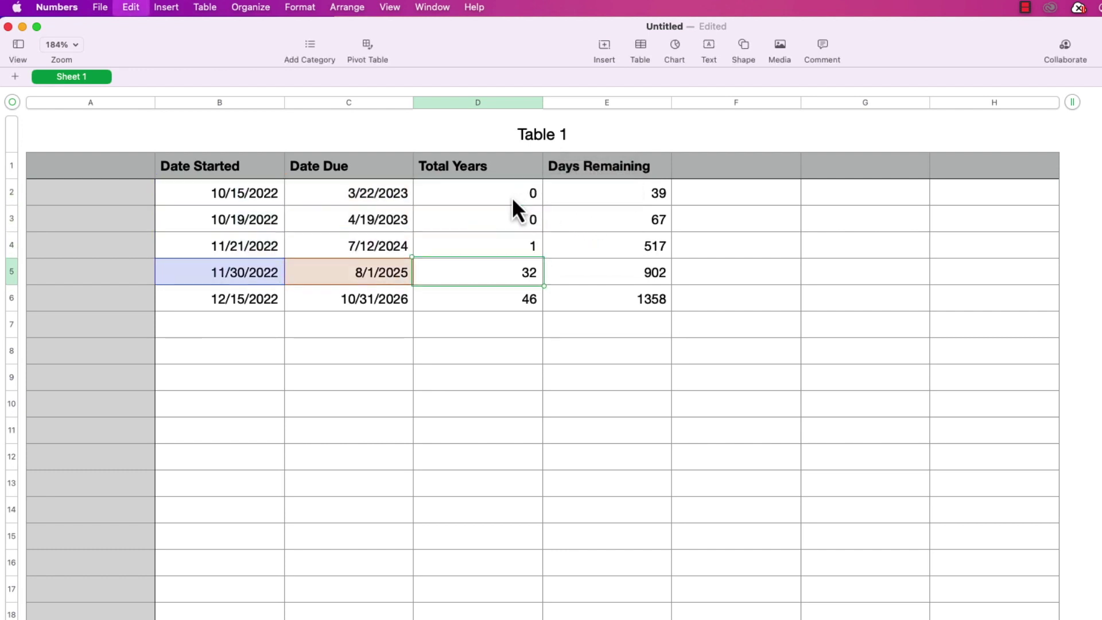
key(super+v)
key(Down)
key(super+v)
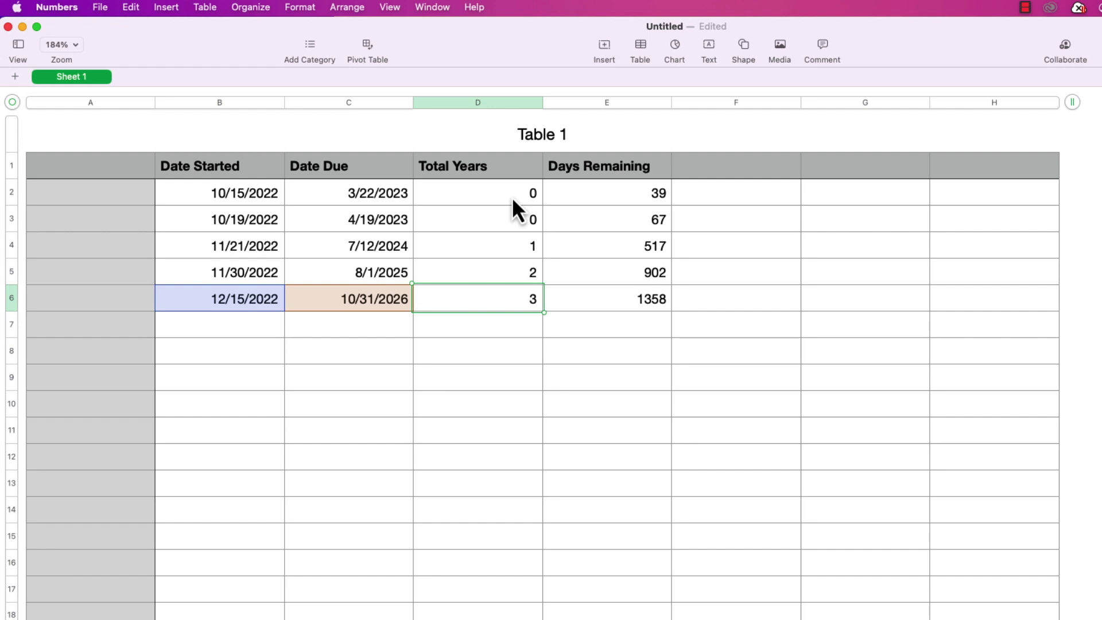
Label the header cell of column F as MD.
click(736, 166)
text(MD)
key(Return)
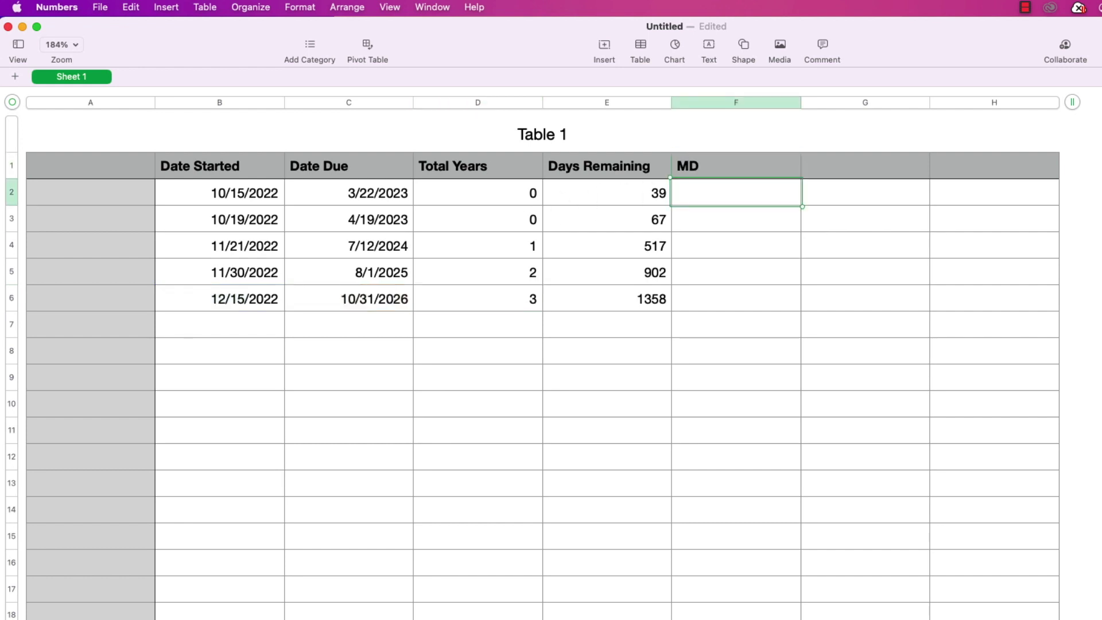
Enter a DATEDIF formula in F2 with B2 as start date, C2 as end date and "MD" as the calculation method.
text(=datedif)
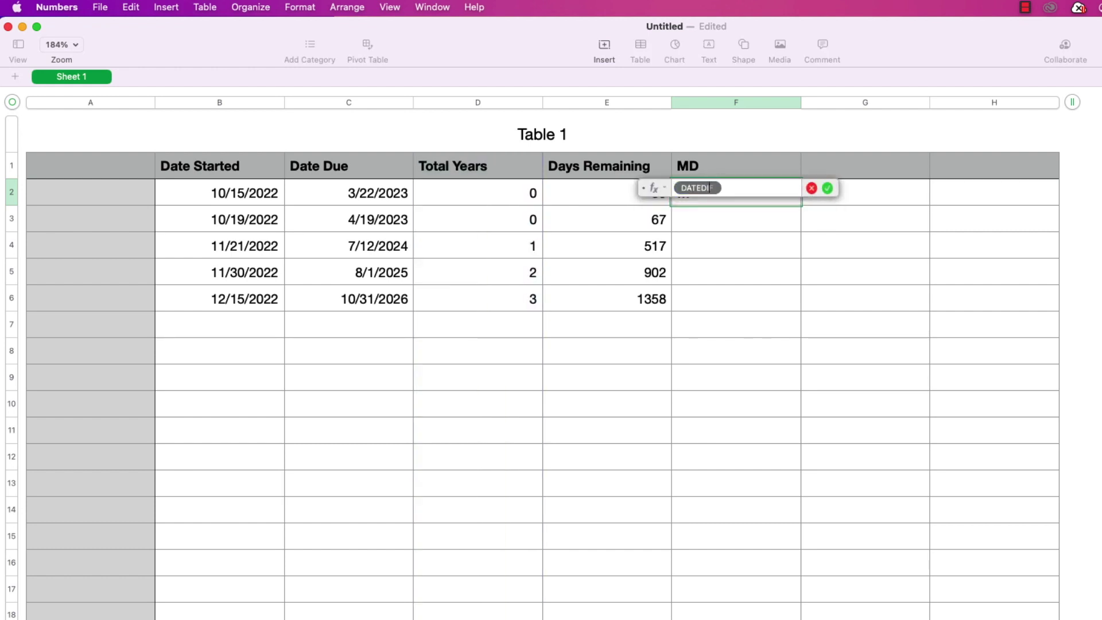
text(()
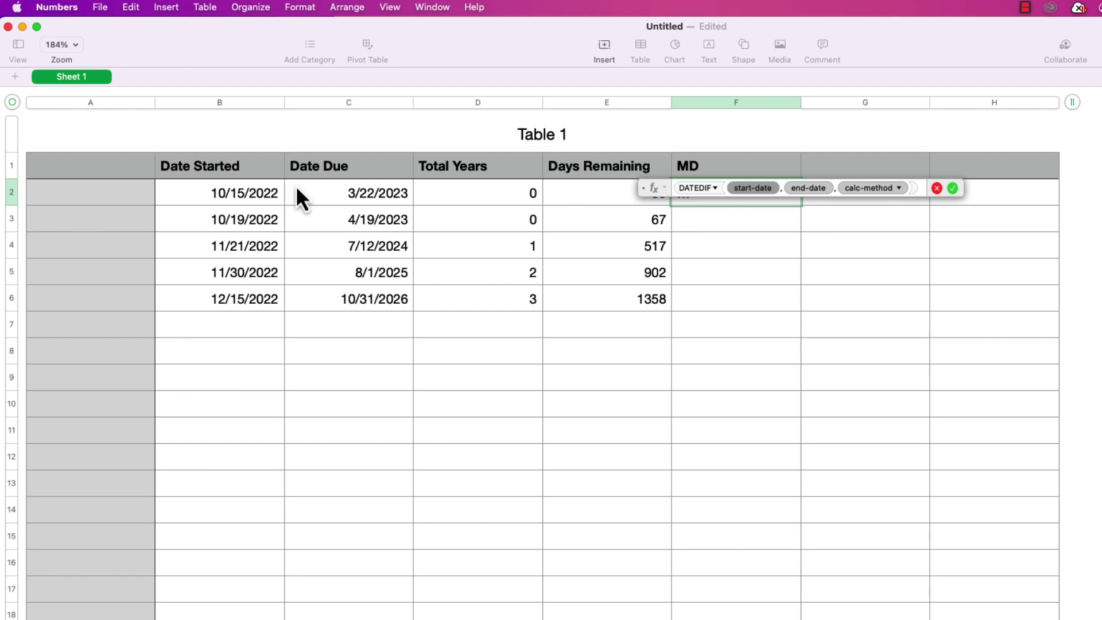
click(236, 196)
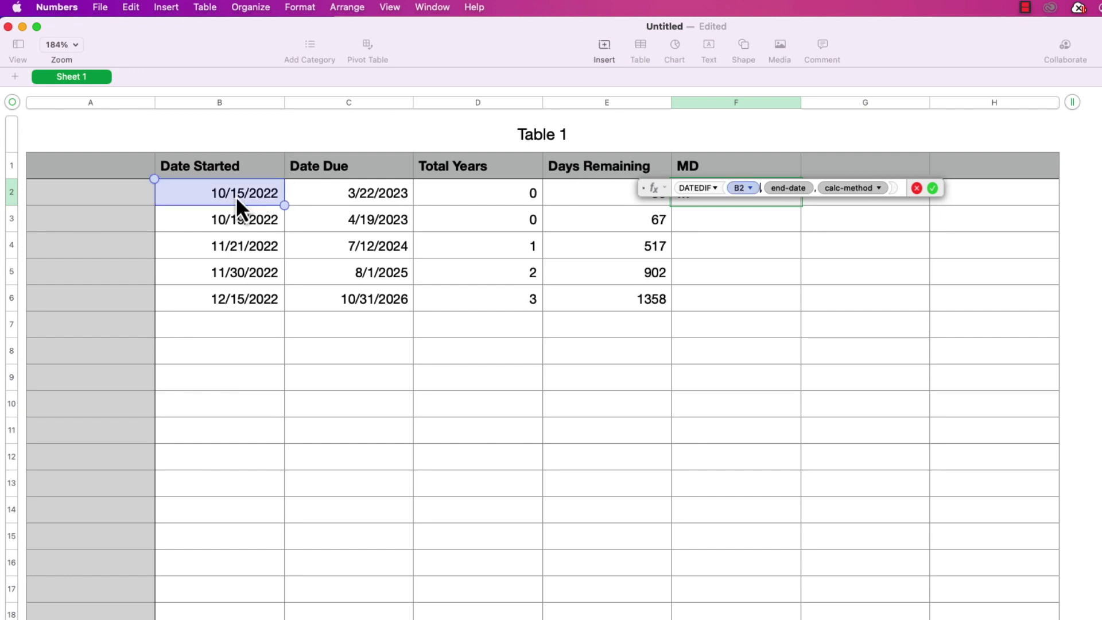
text(,)
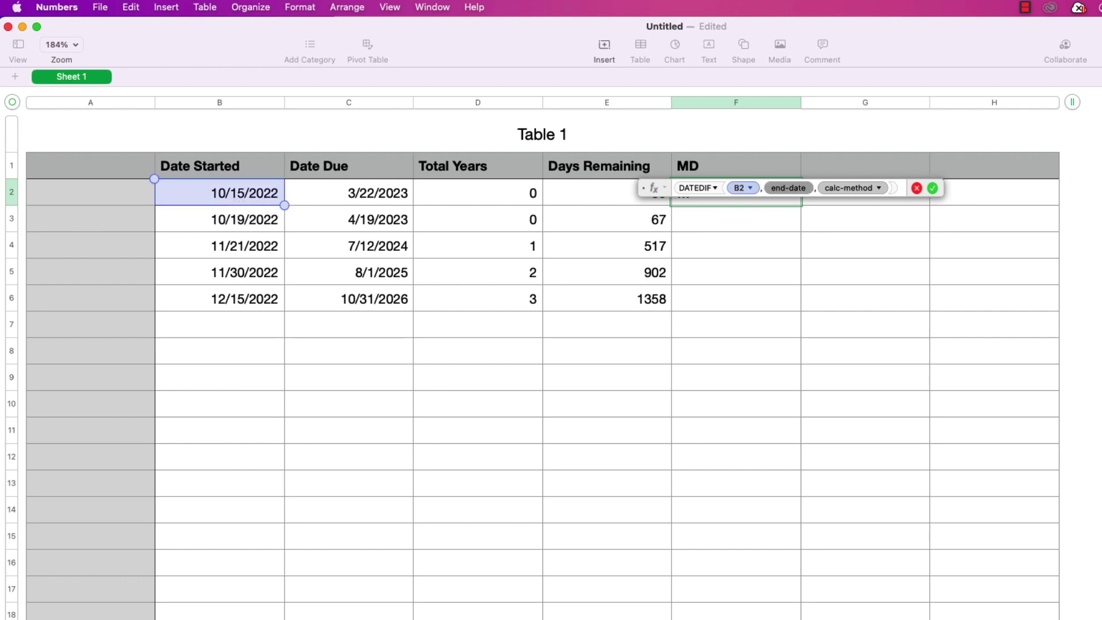
click(374, 198)
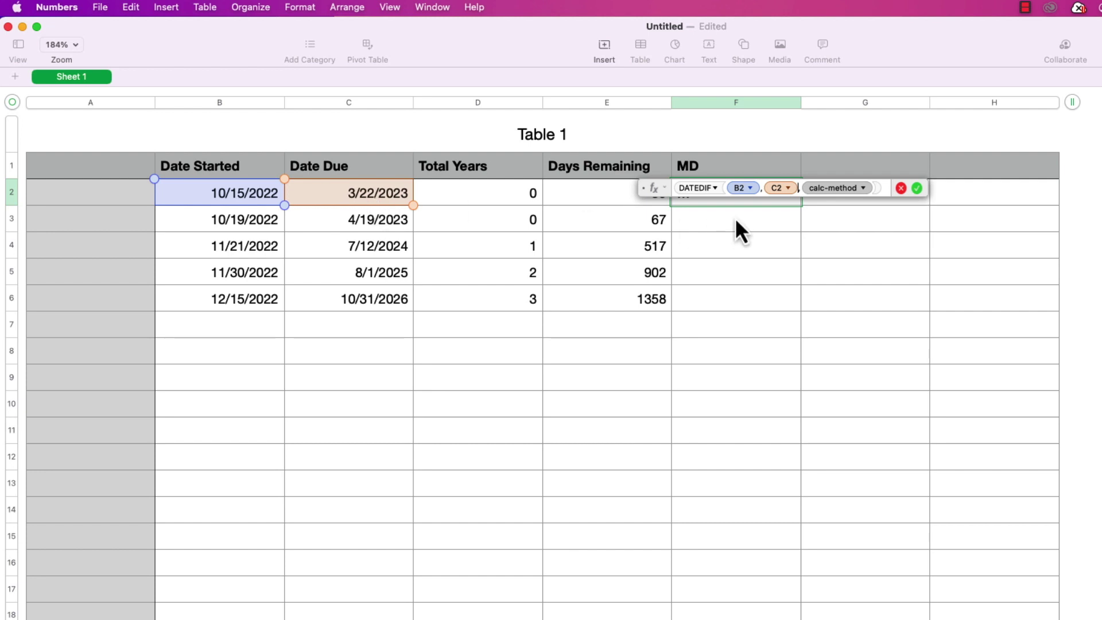
click(863, 188)
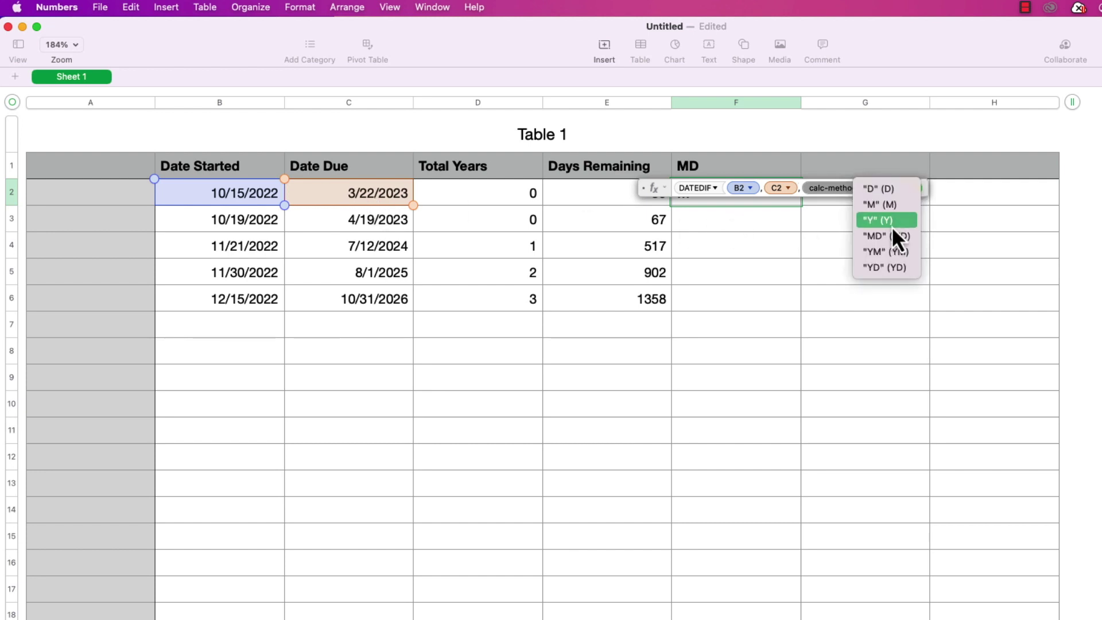
click(886, 240)
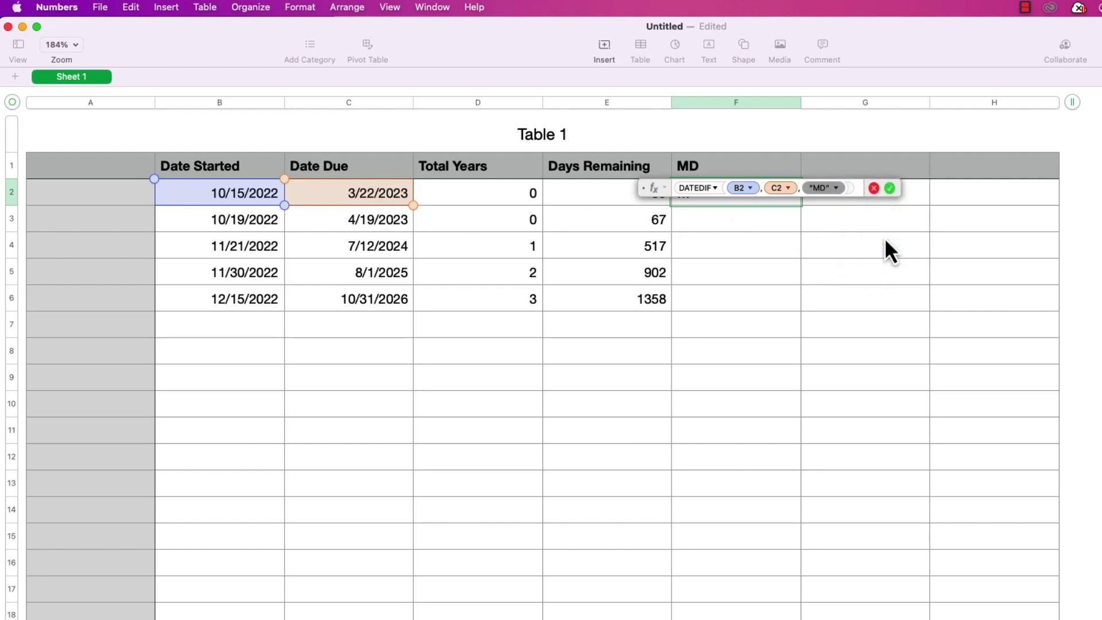
key(Return)
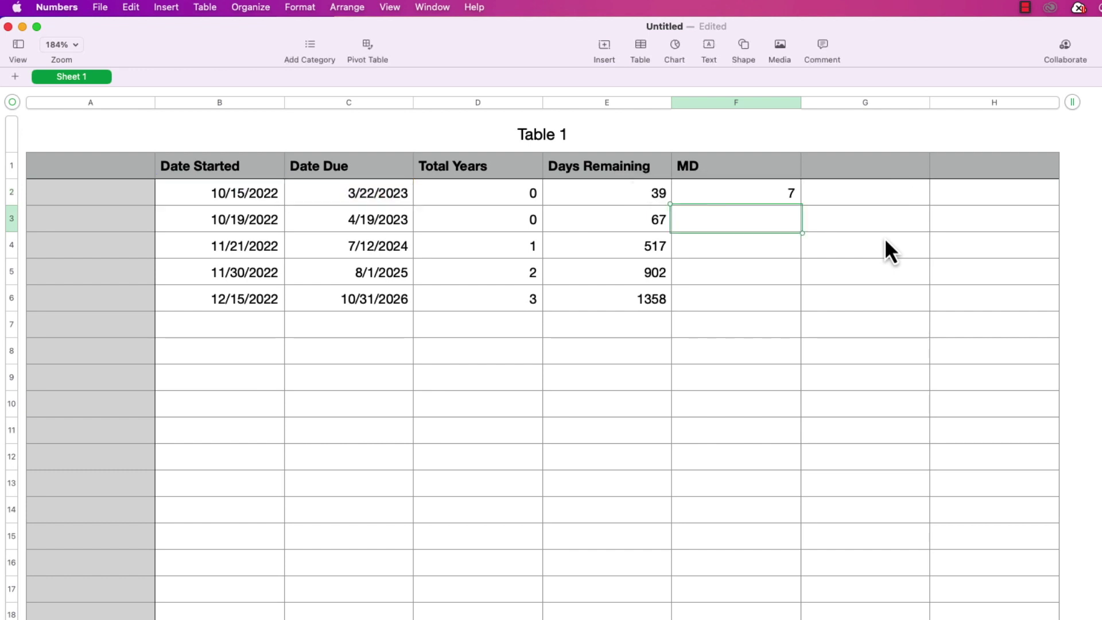
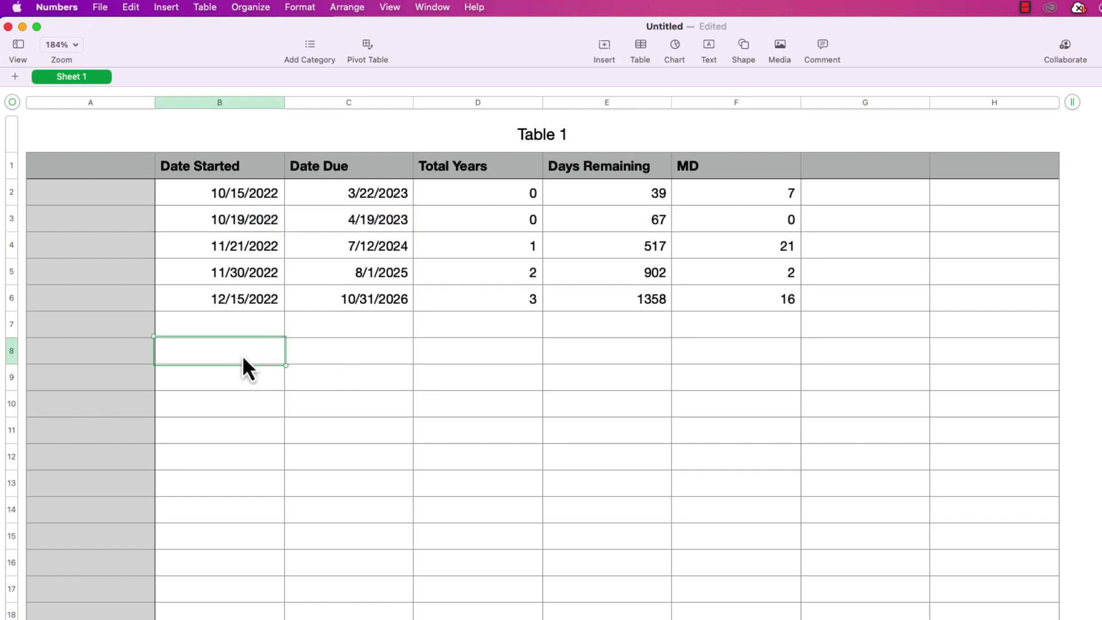
Enter the dates 12/10/2022 in B8 and 2/10/2023 in B9, and select C8.
text(12/10/2022)
key(Return)
text(2/10/2023)
key(shift+Return)
key(Tab)
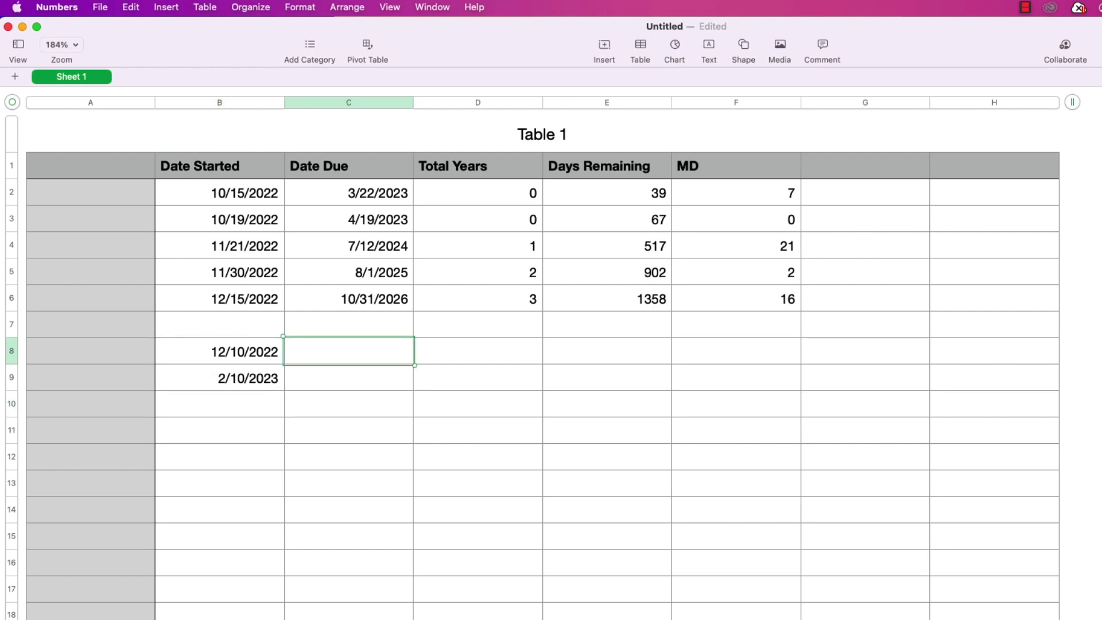
Enter the due dates 2/9/2023 in C8 and 3/7/2023 in C9.
text(2/9/2023)
key(Return)
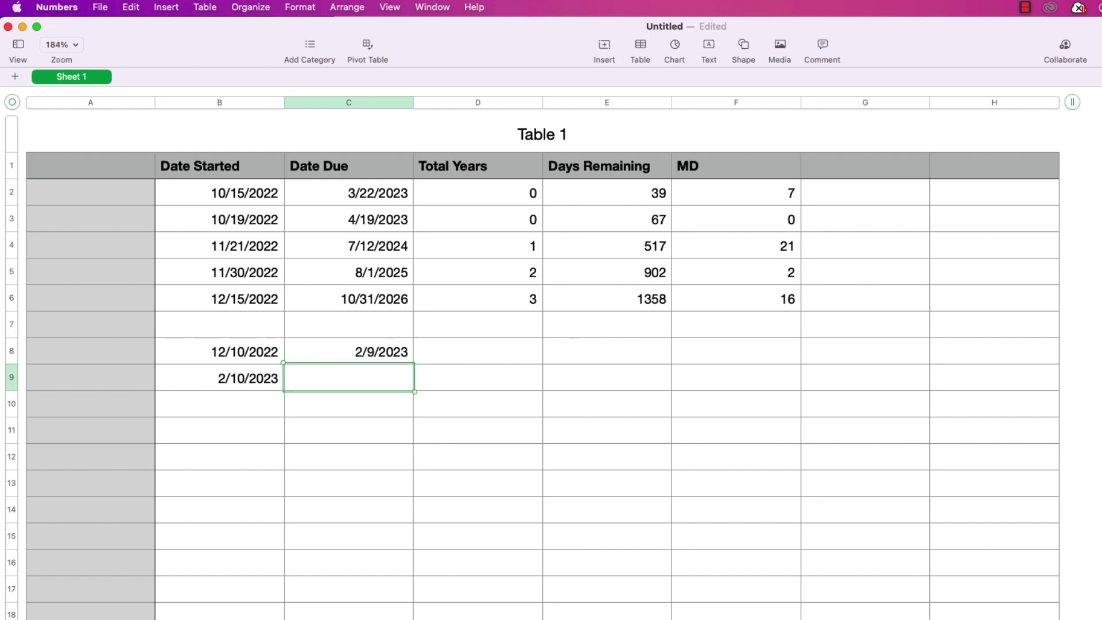
text(3/7/2023)
key(Return)
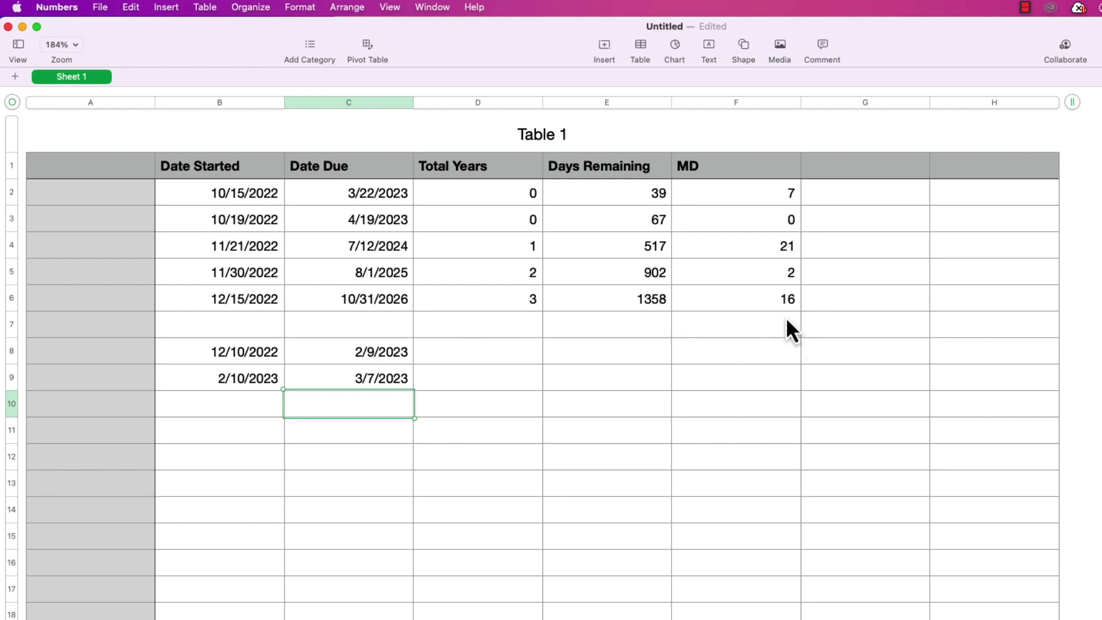
Copy the "MD" DATEDIF formula from F6 into cells F8 and F9.
click(772, 308)
key(super+c)
click(763, 354)
key(super+v)
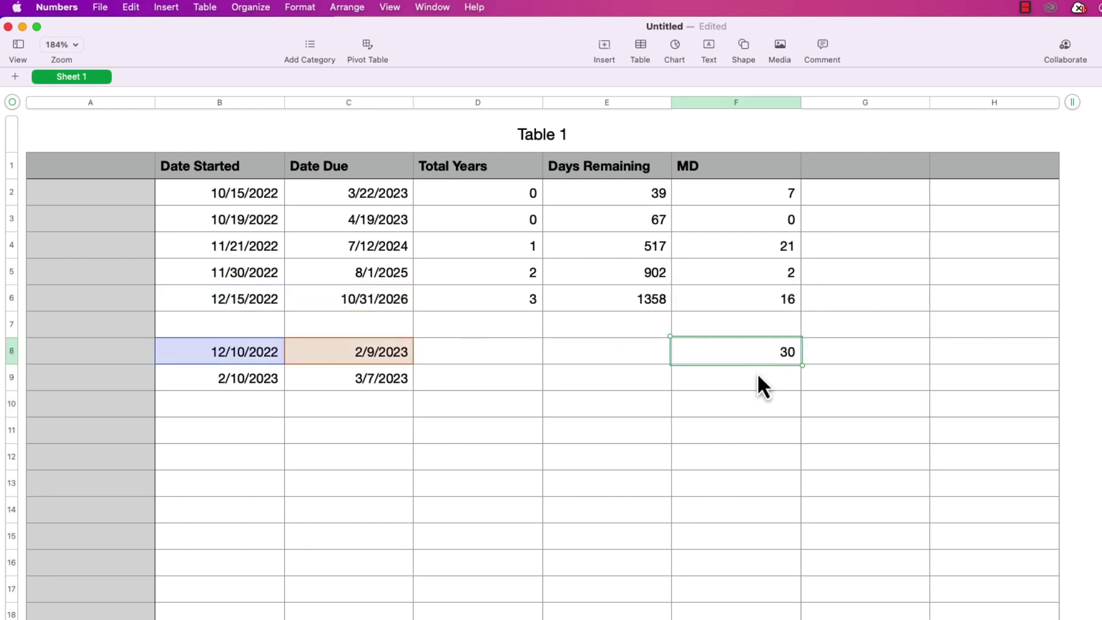
click(752, 382)
key(super+v)
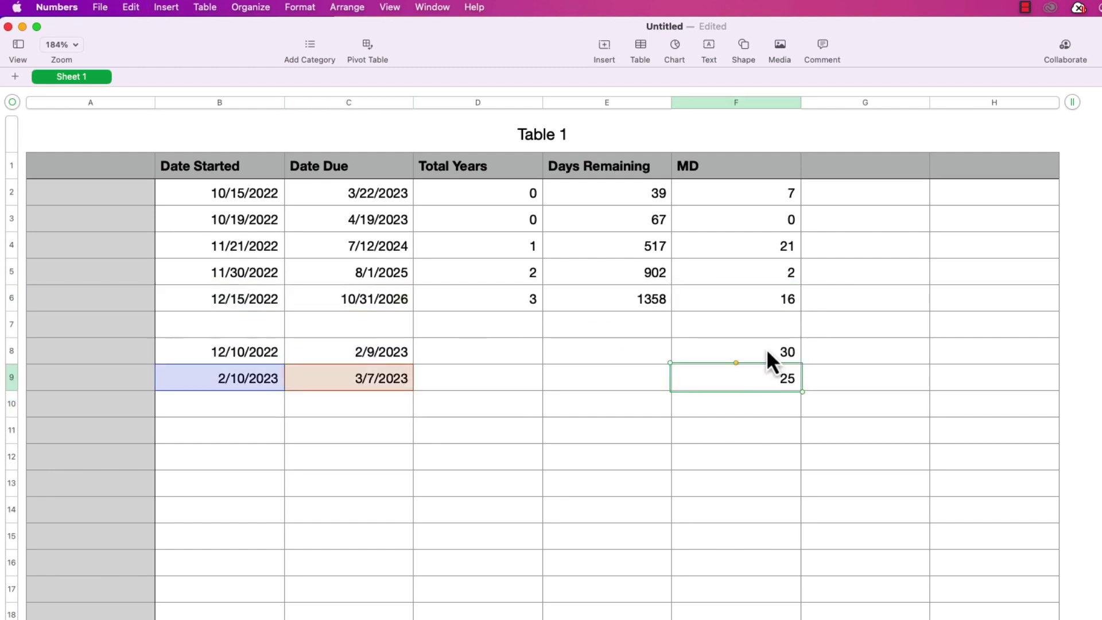
click(766, 349)
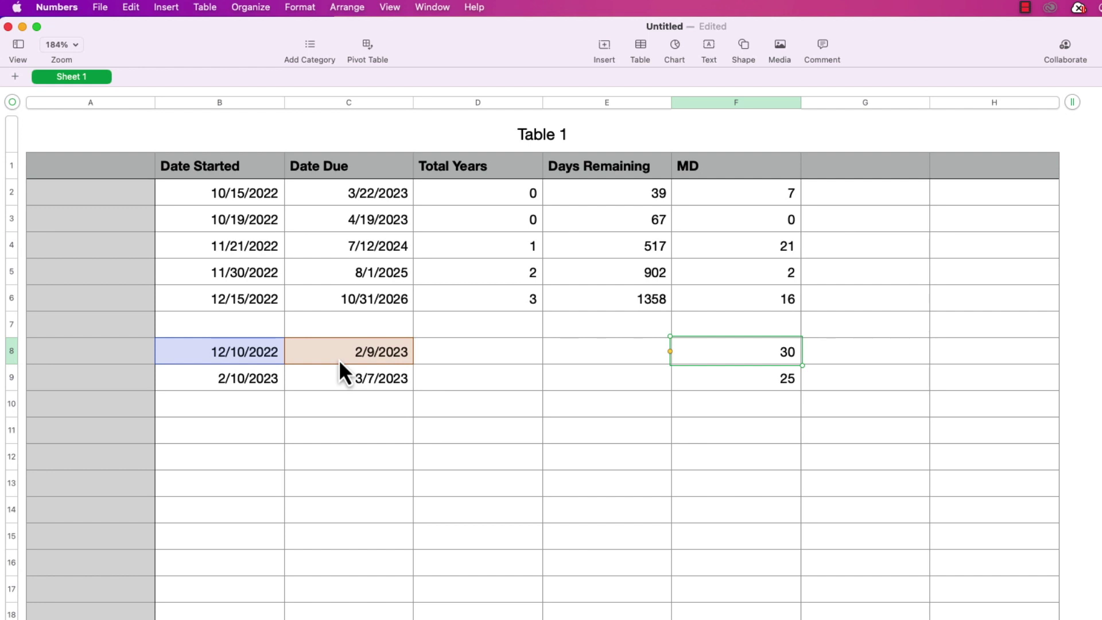
Rename the column F header YM and set the calculation method of the DATEDIF formula in F2 to "YM".
click(709, 174)
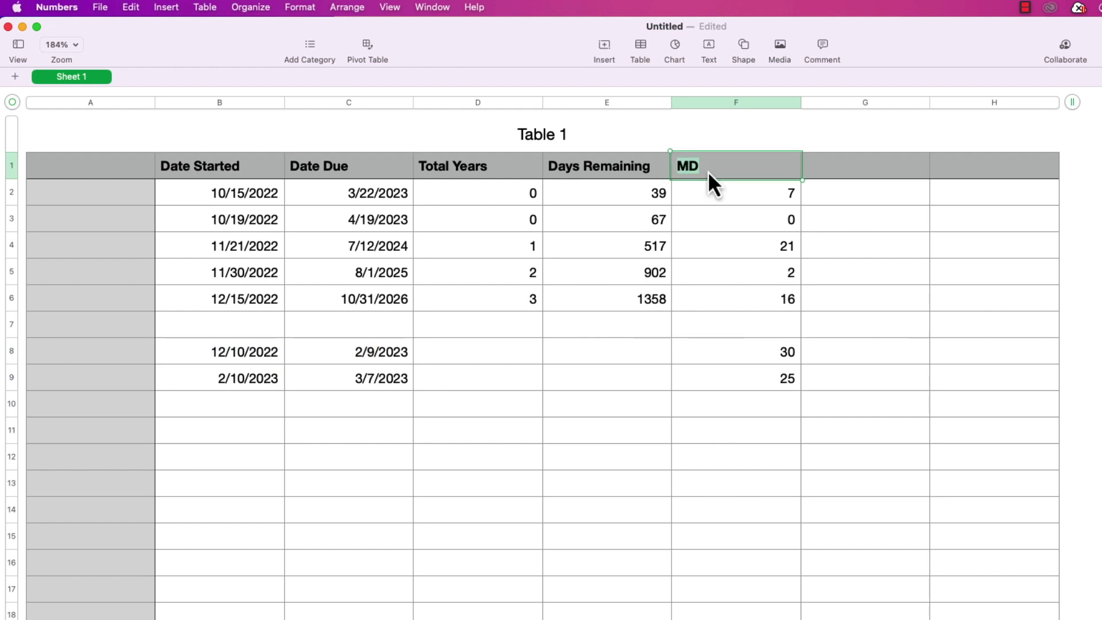
text(YM)
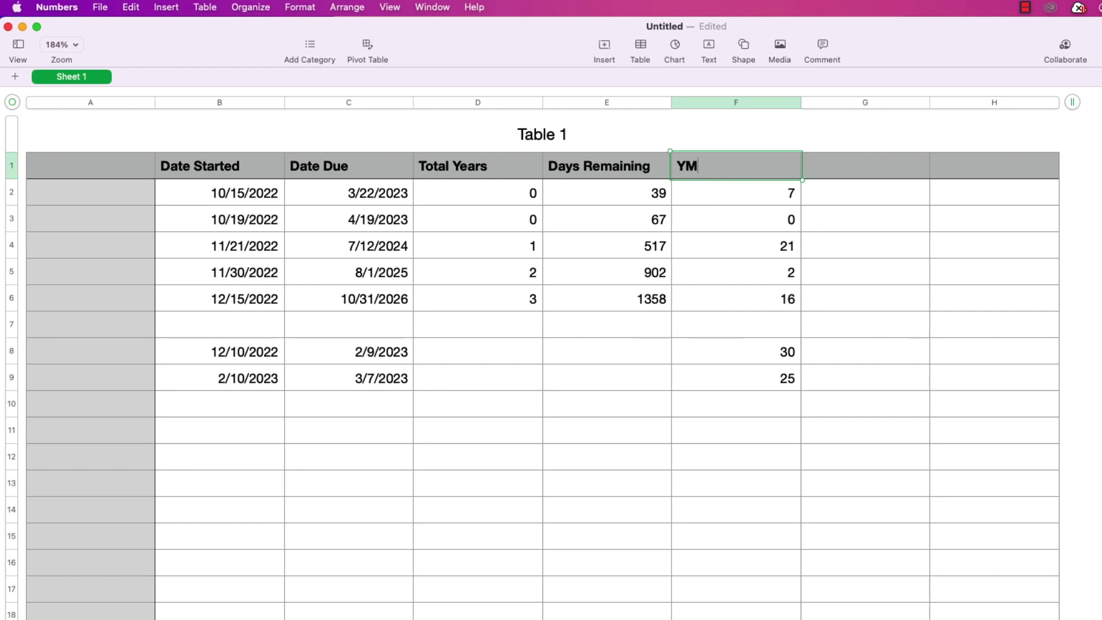
double_click(757, 197)
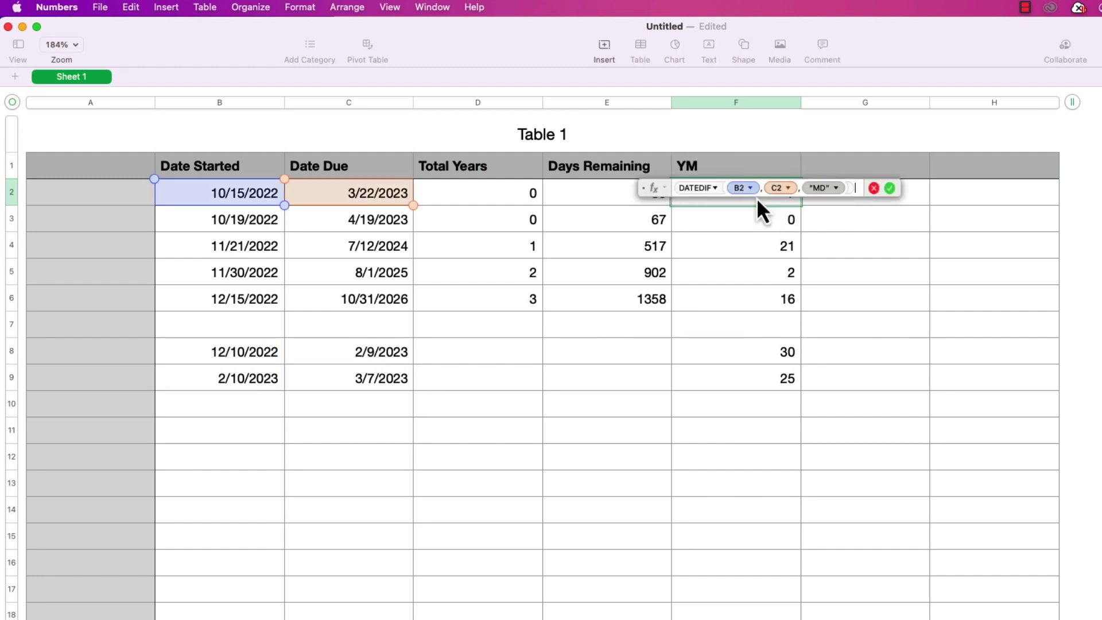
click(837, 188)
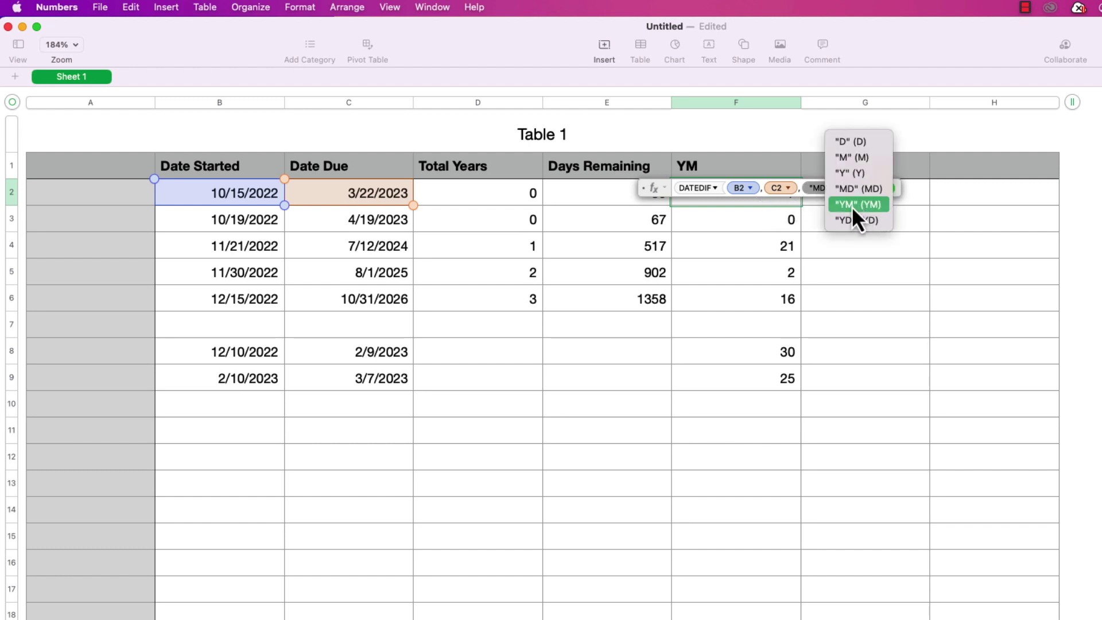
click(854, 206)
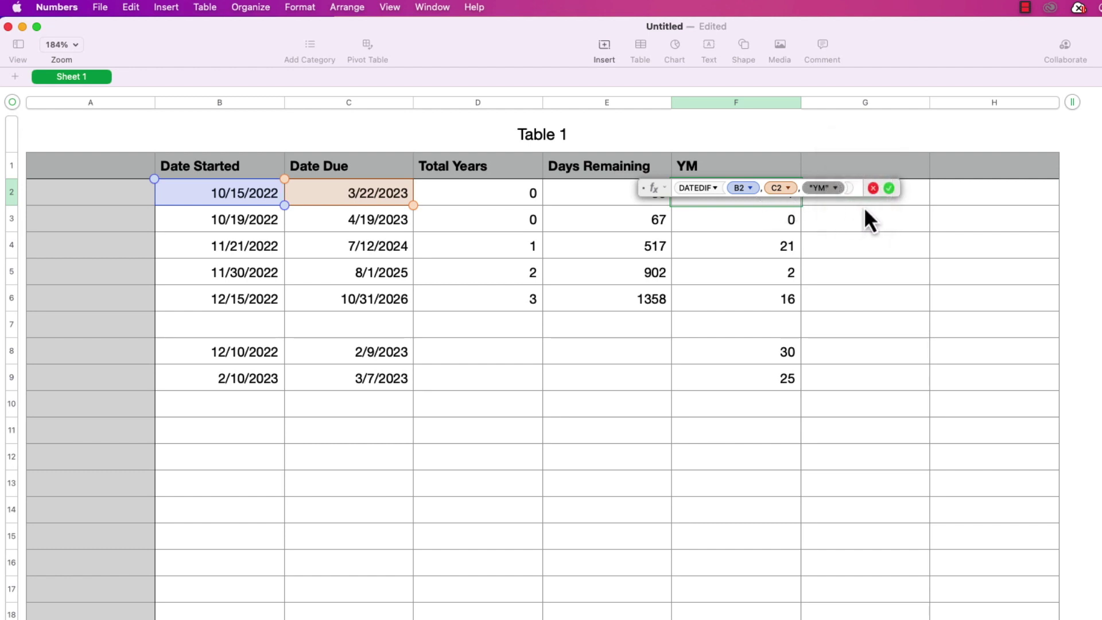
click(889, 189)
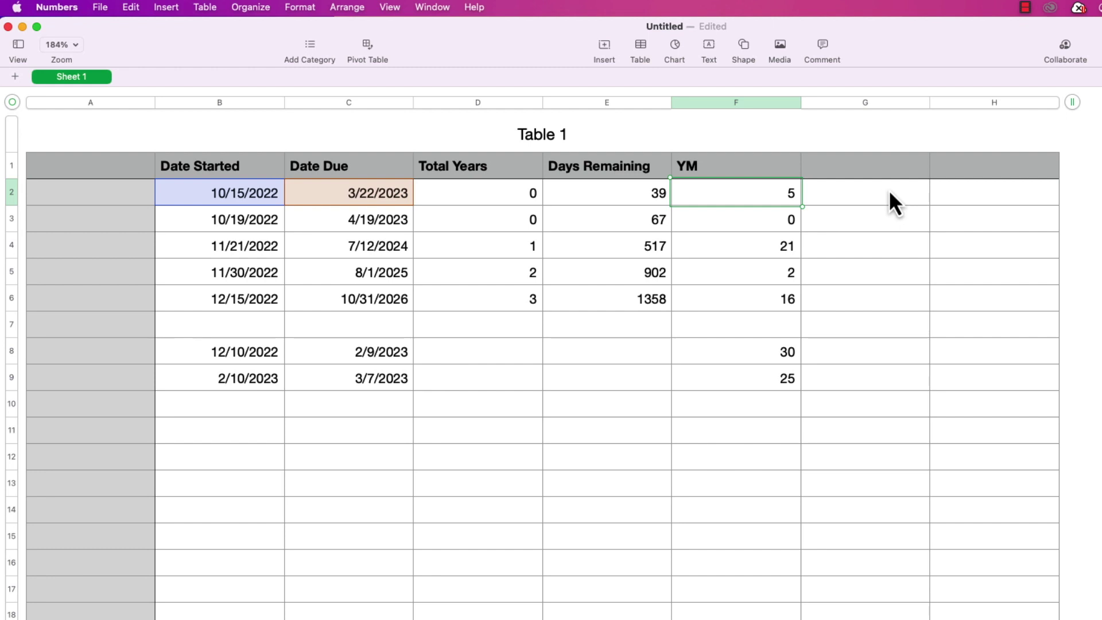
Copy the "YM" DATEDIF formula from F2 into cells F3 through F6, F8 and F9.
click(776, 222)
key(cmd+v)
key(Down)
key(cmd+v)
key(Down)
key(cmd+v)
key(Down)
key(cmd+v)
key(Down)
key(Down)
key(cmd+v)
key(Down)
key(cmd+v)
key(alt+Up)
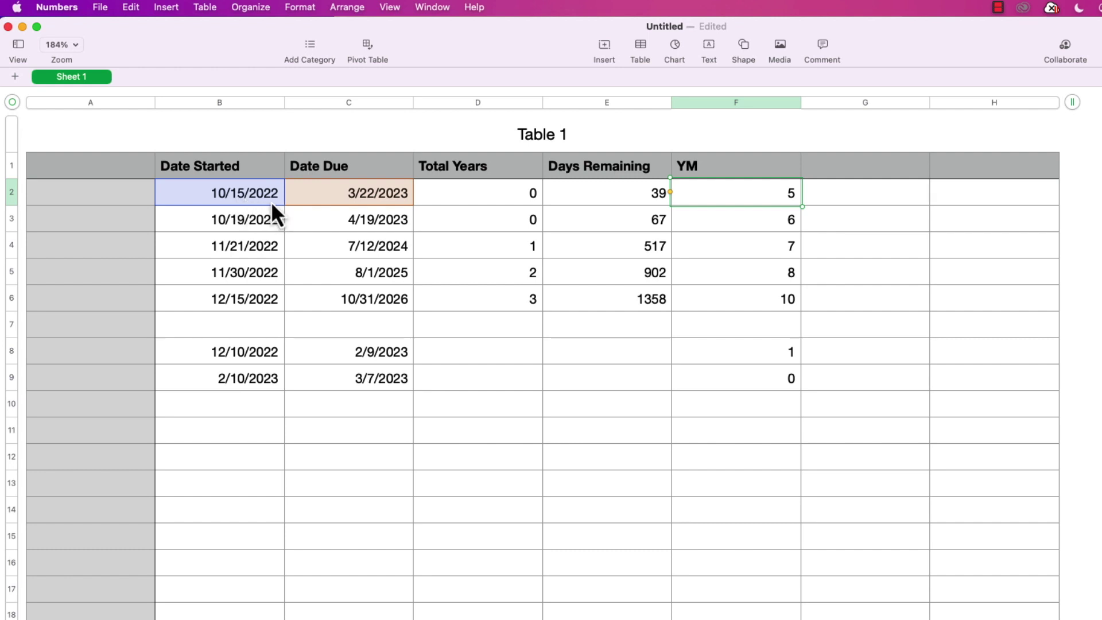
Set the due date in C4 to 7/21/2024 and check the month calculation in F4.
key(Down)
key(Down)
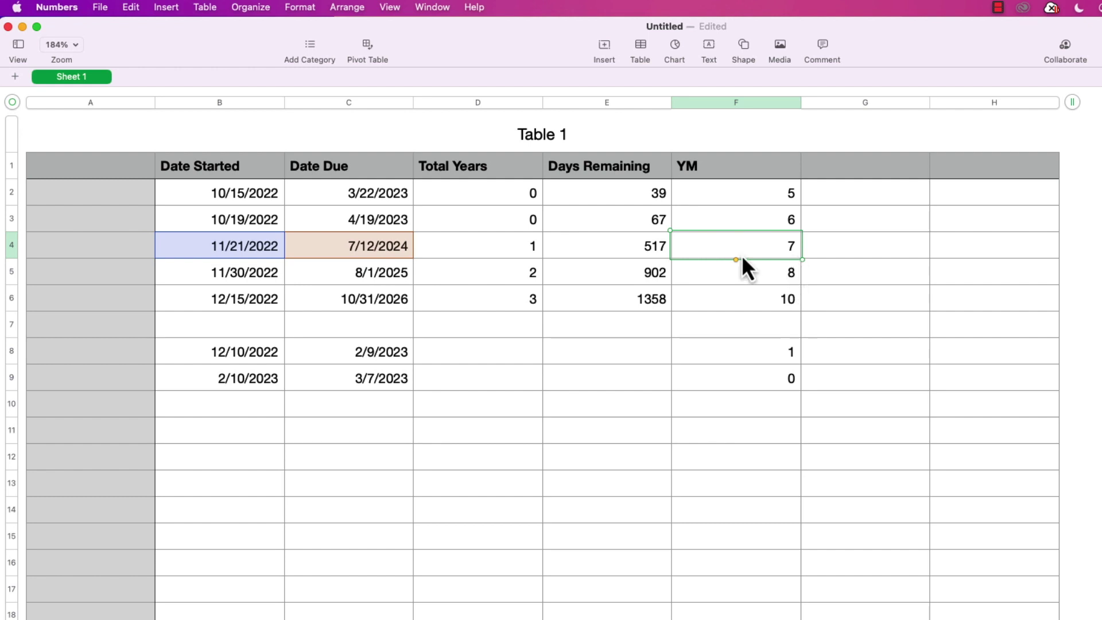
click(370, 251)
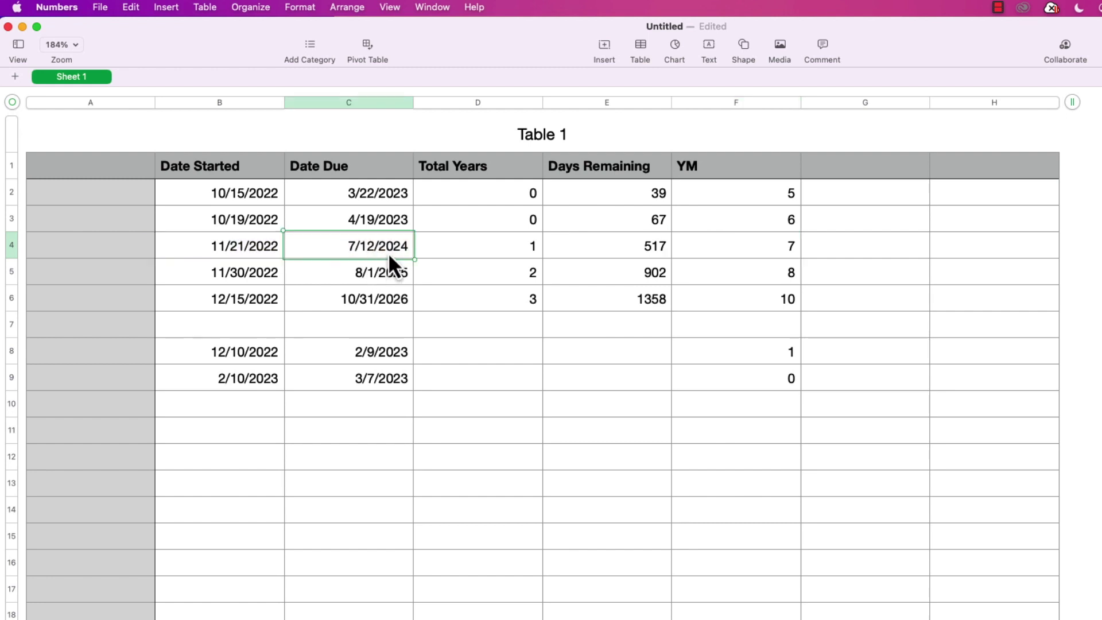
text(7/21/2)
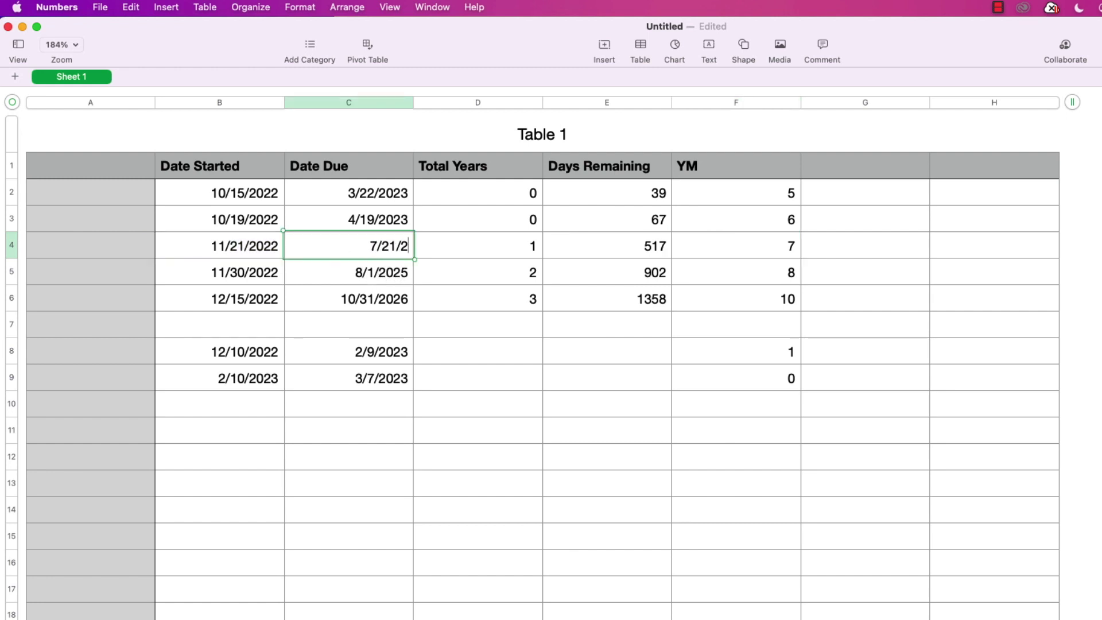
text(024)
key(Return)
click(741, 256)
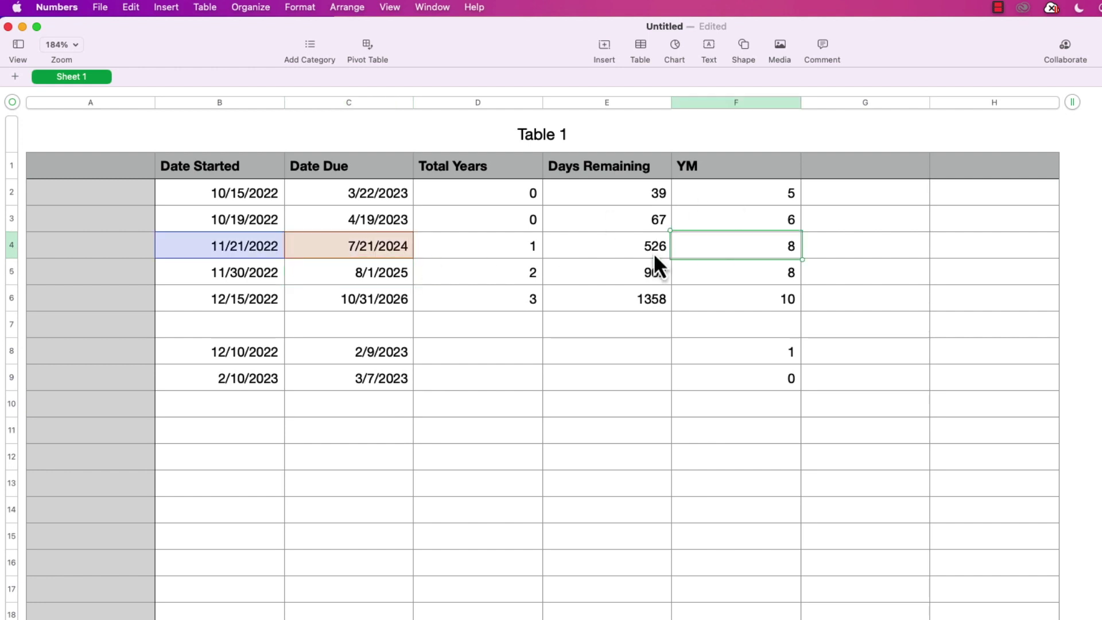
Change the due date in C4 to 7/20/2024 and check the month calculation in F4 again.
click(365, 253)
text(7/)
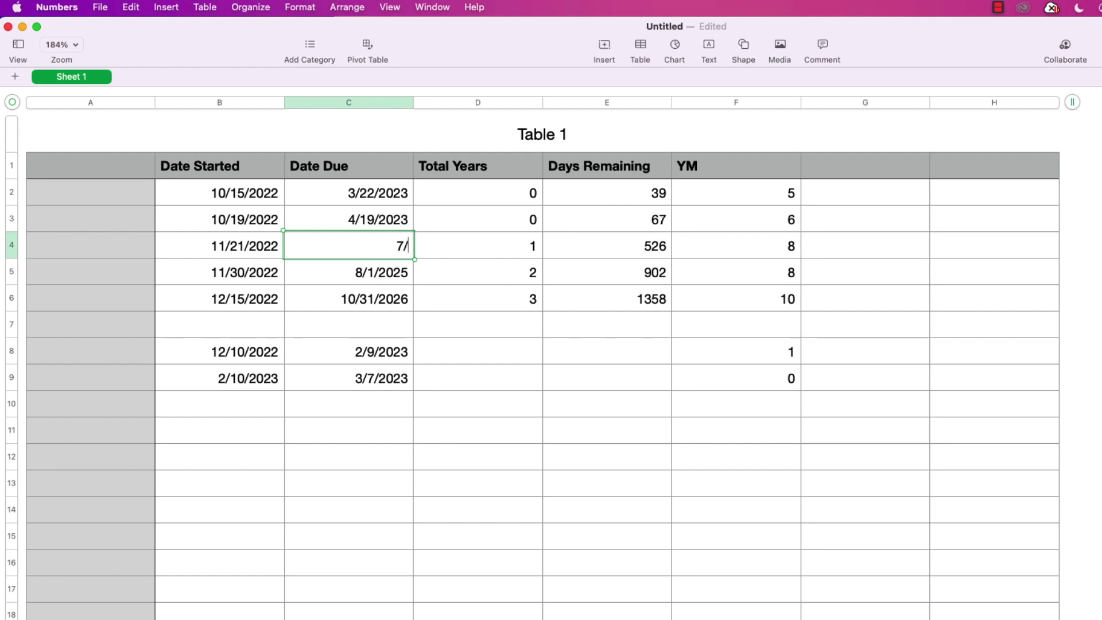
text(20/2024)
key(Return)
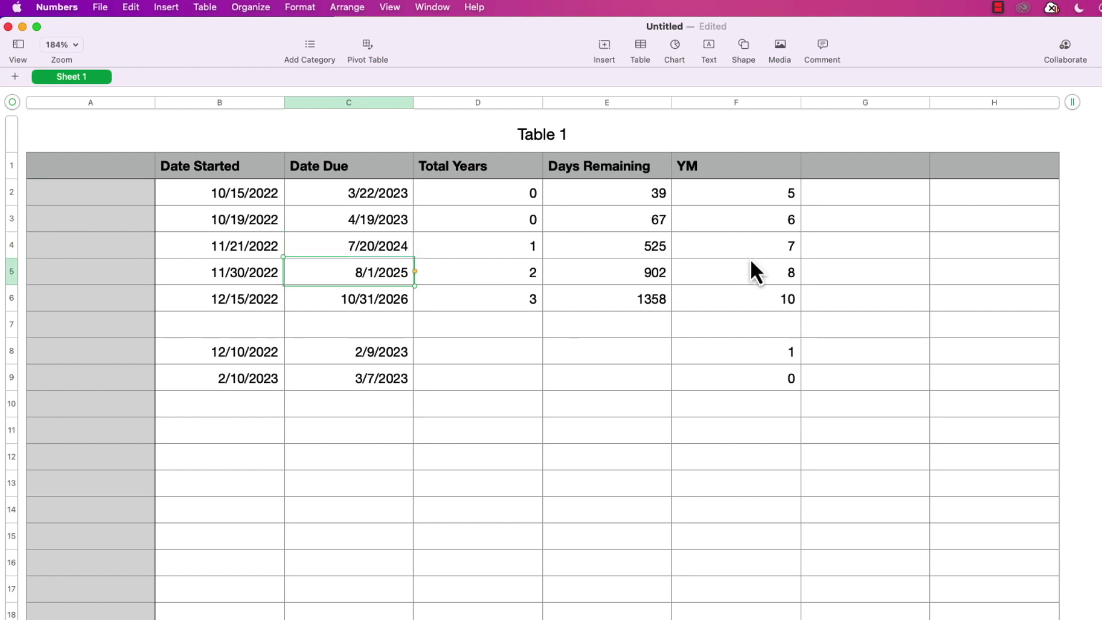
click(750, 256)
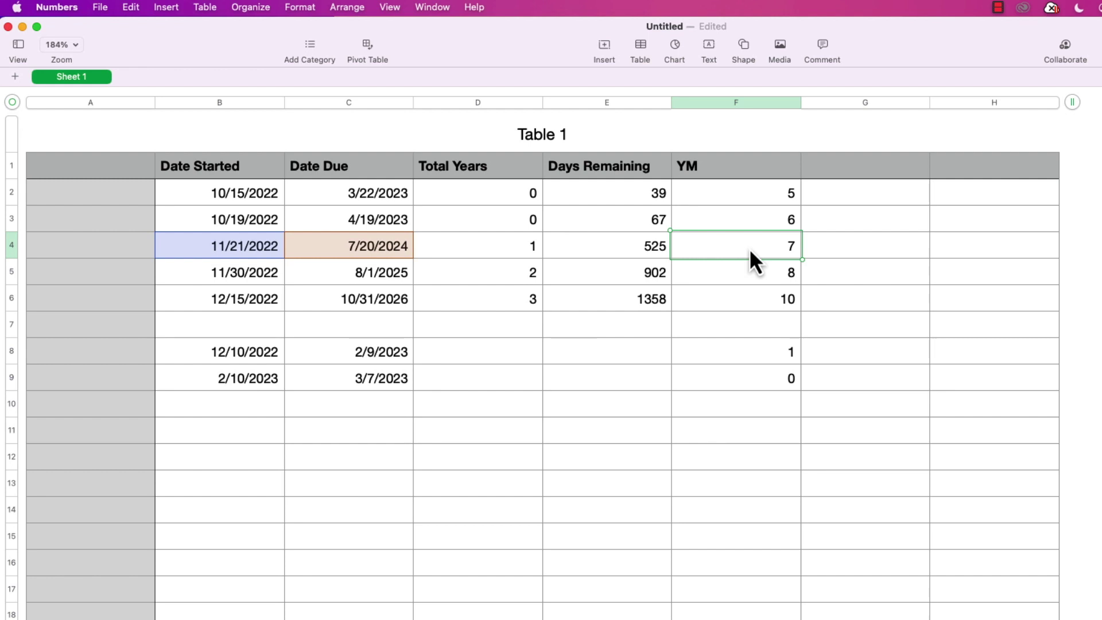
Rename the column F header YD and set the calculation method of the DATEDIF formula in F2 to "YD".
double_click(731, 166)
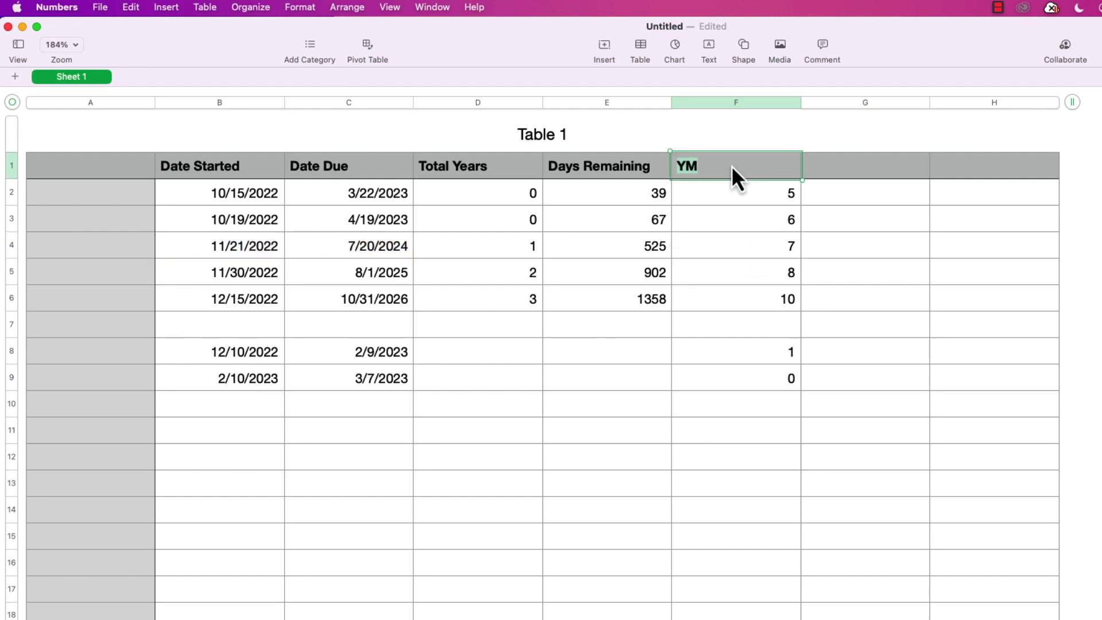
text(YD)
key(Return)
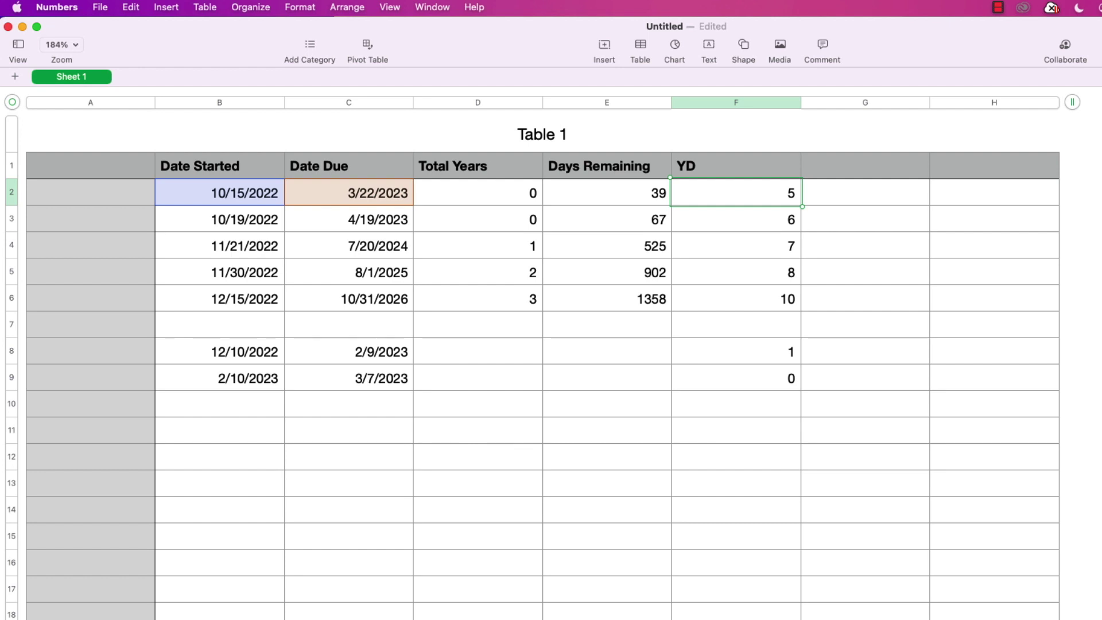
double_click(728, 195)
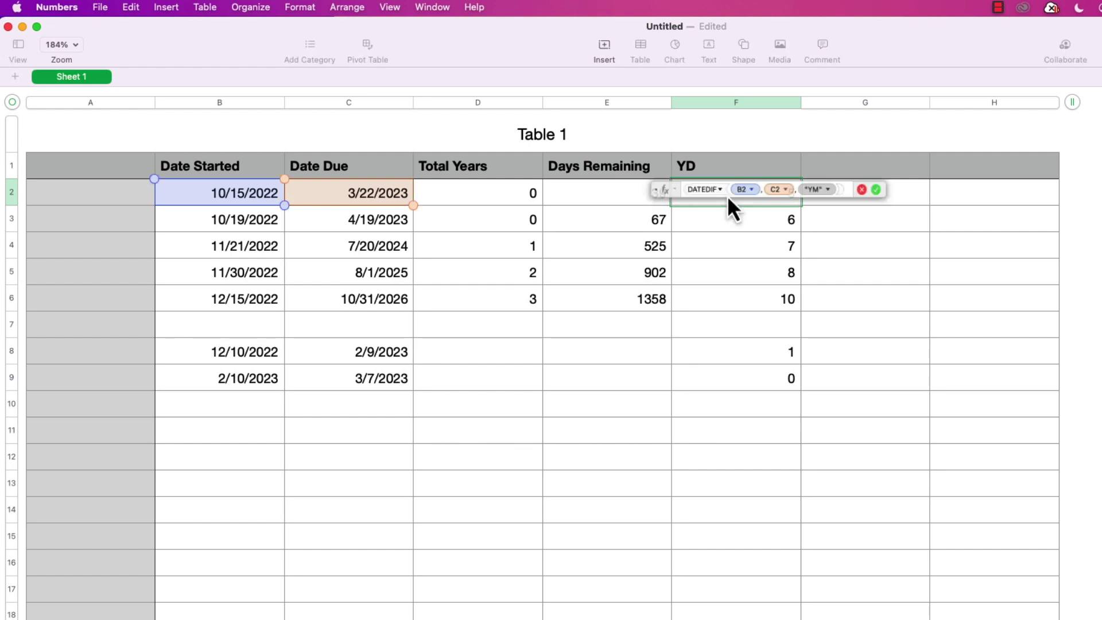
click(836, 188)
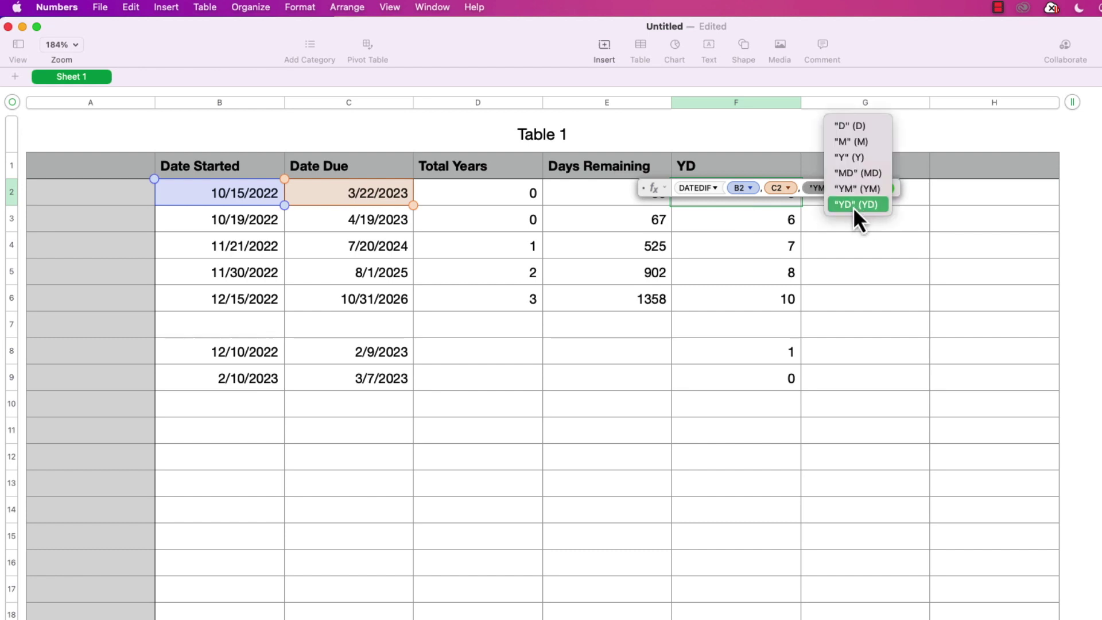
click(853, 205)
key(Return)
Copy the "YD" DATEDIF formula from F2 into cells F3 through F6, F8 and F9.
click(788, 201)
key(super+c)
click(757, 226)
key(super+v)
key(Down)
key(super+v)
key(Down)
key(super+v)
key(Down)
key(super+v)
key(Down)
key(Down)
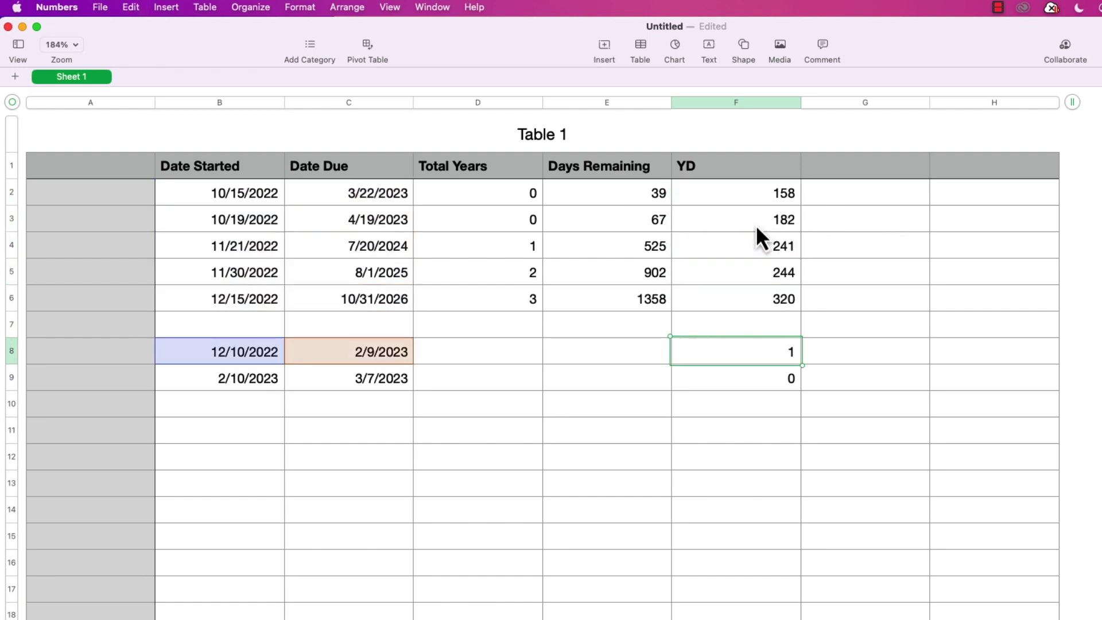
key(Delete)
key(super+v)
key(Down)
key(super+v)
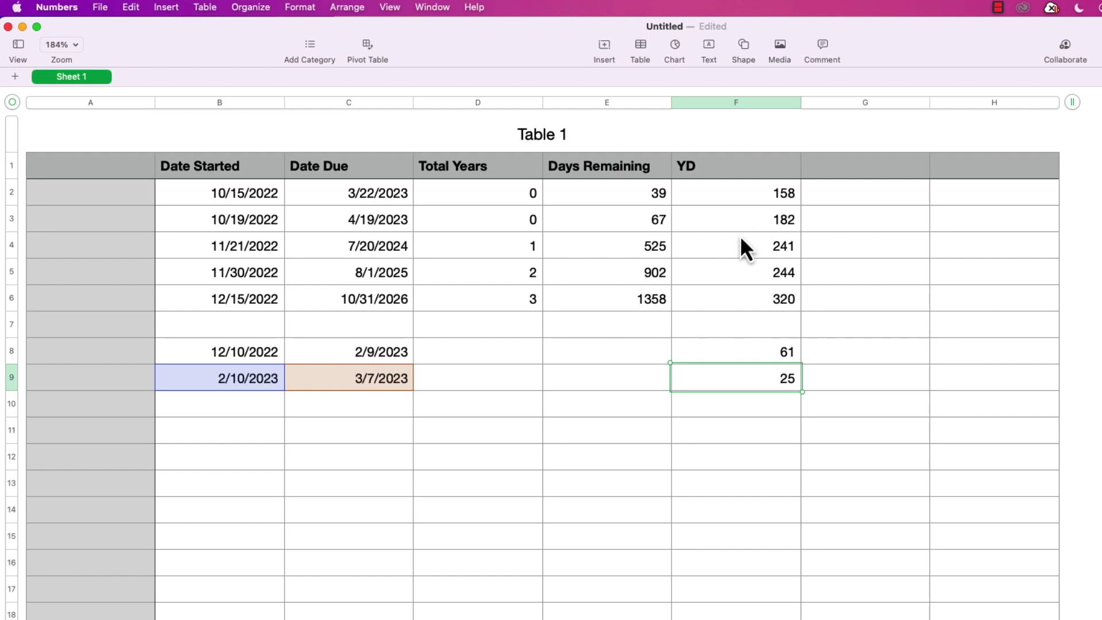
Enter 12/30/2022 in B11 and 1/2/2025 in C11, and copy the "YD" DATEDIF formula into F11.
click(245, 432)
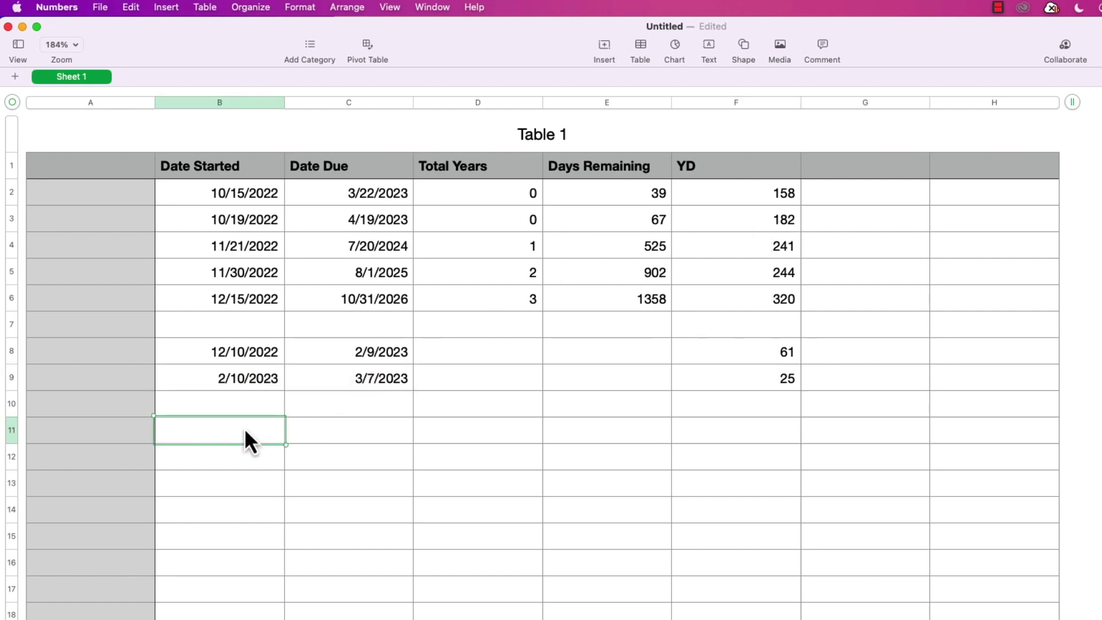
text(12/30/2022)
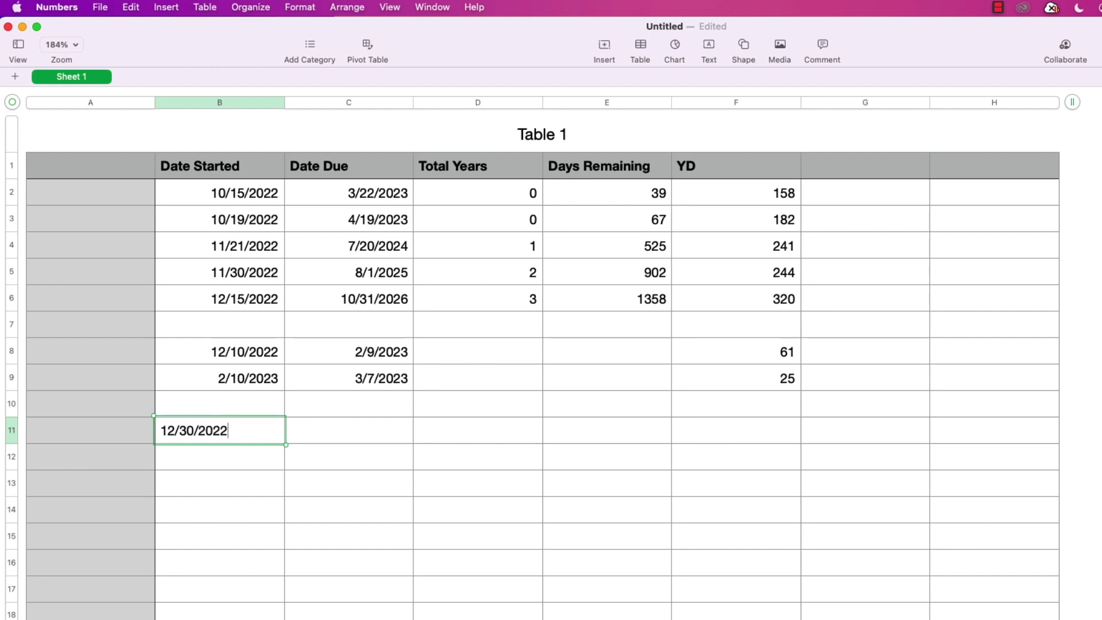
key(Tab)
text(2/2005)
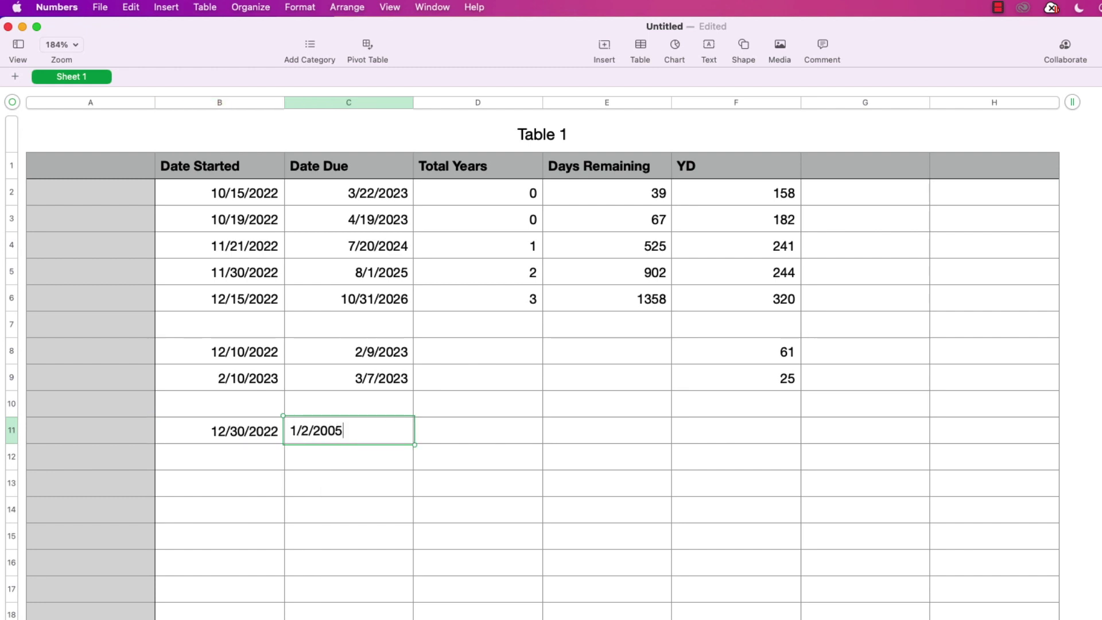
key(BackSpace)
text(25)
click(779, 441)
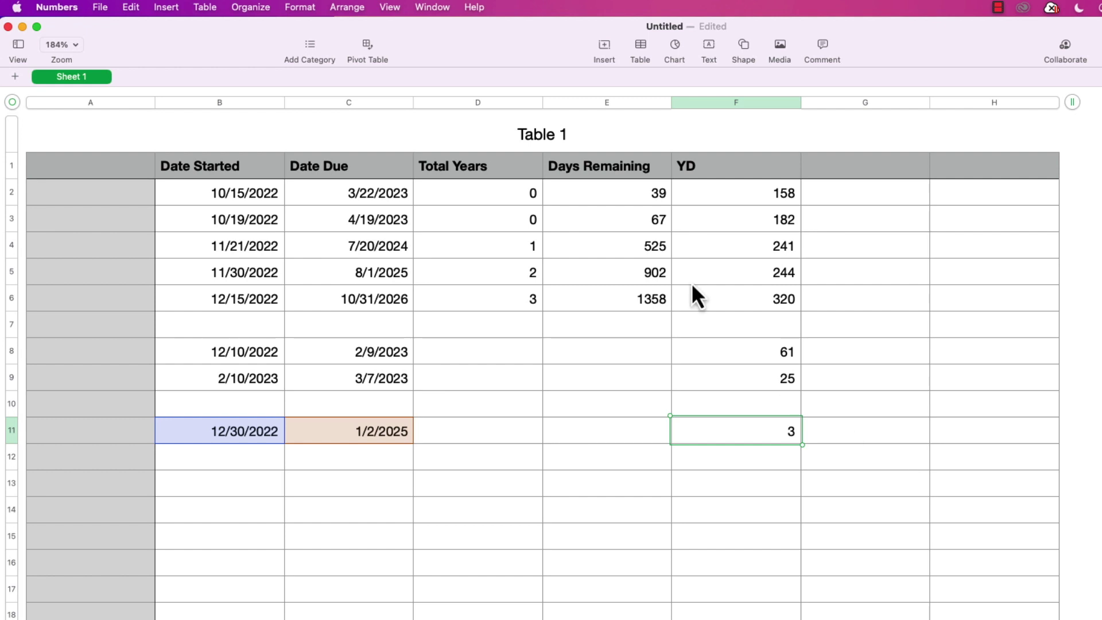
Rename the column E header Remaining and clear the contents of cells E2 through E11.
click(599, 163)
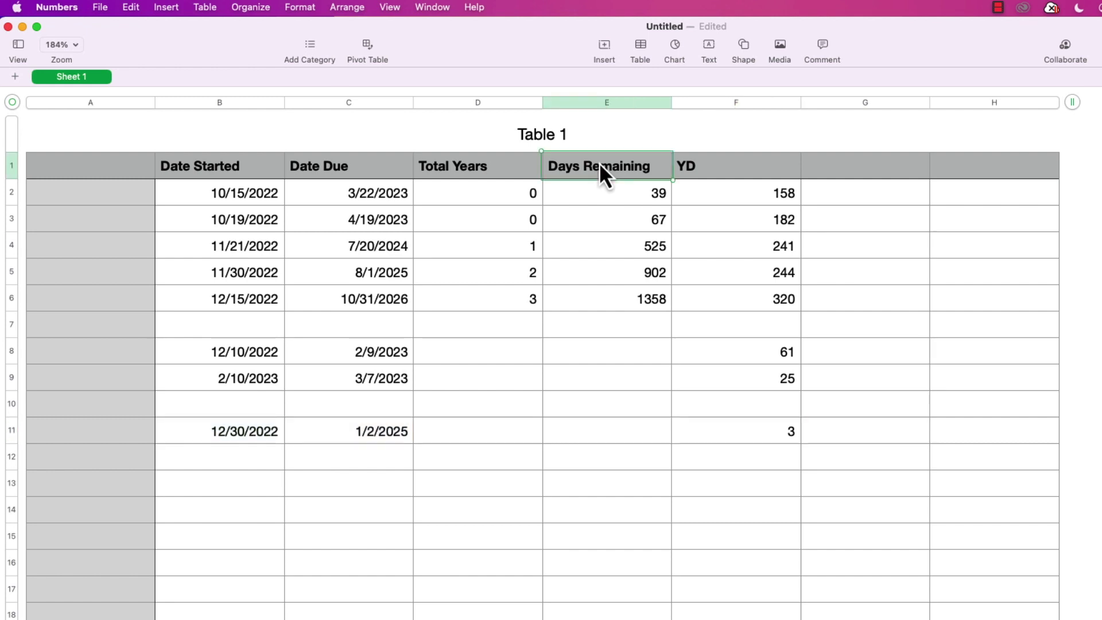
text(Res)
key(BackSpace)
text(maining)
click(632, 194)
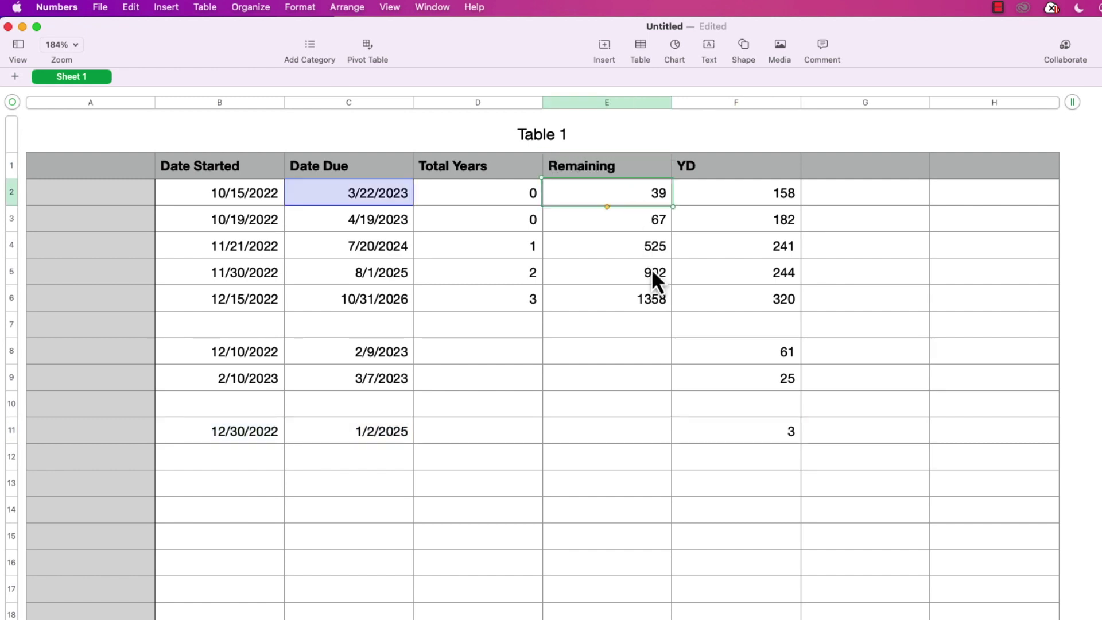
shift+click(611, 440)
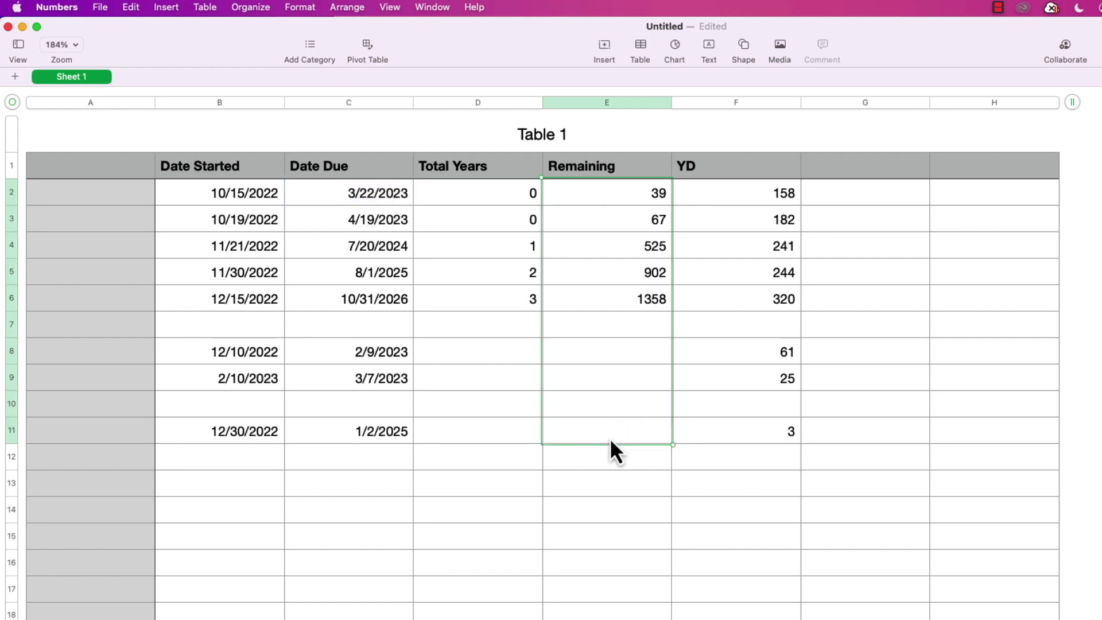
key(BackSpace)
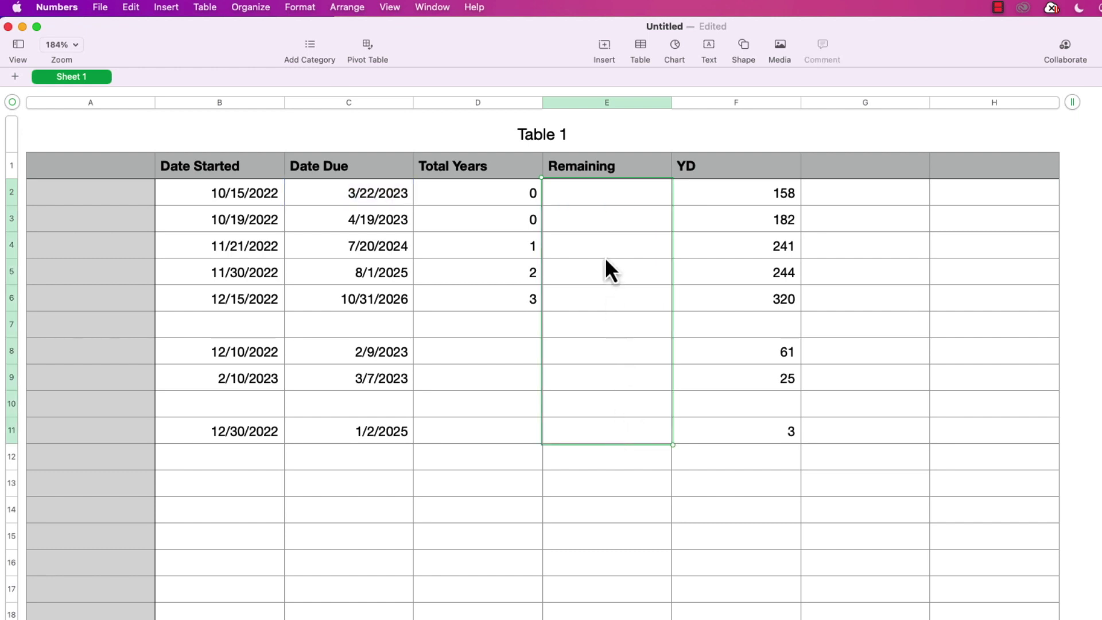
Start a DATEDIF formula in E2 with NOW as start date, C2 as end date and calculation method "Y".
click(597, 205)
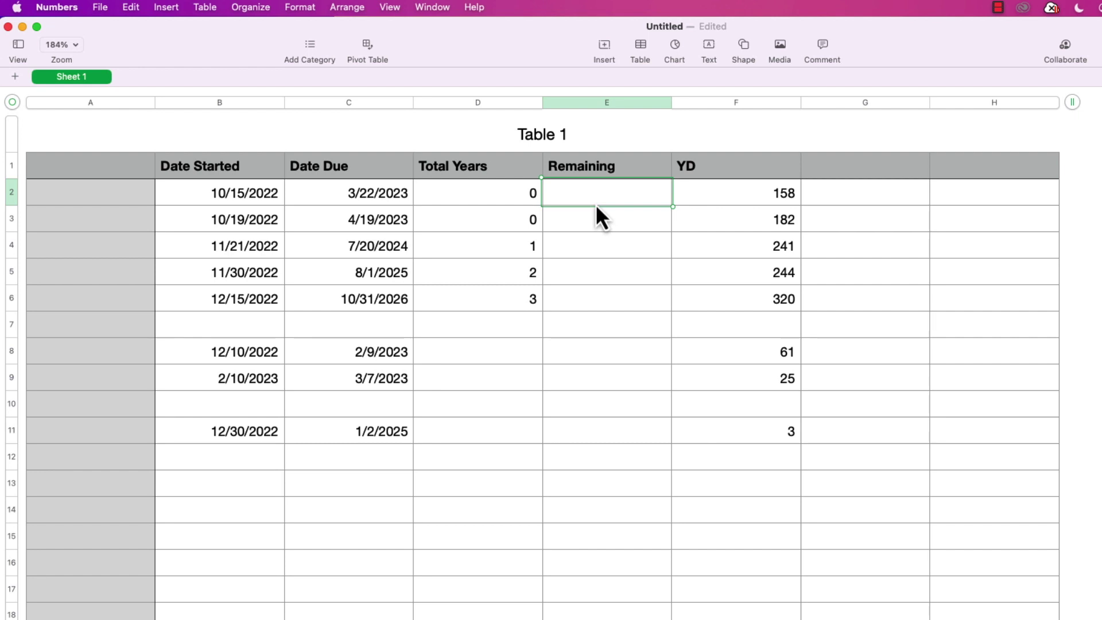
text(=DATEDIF)
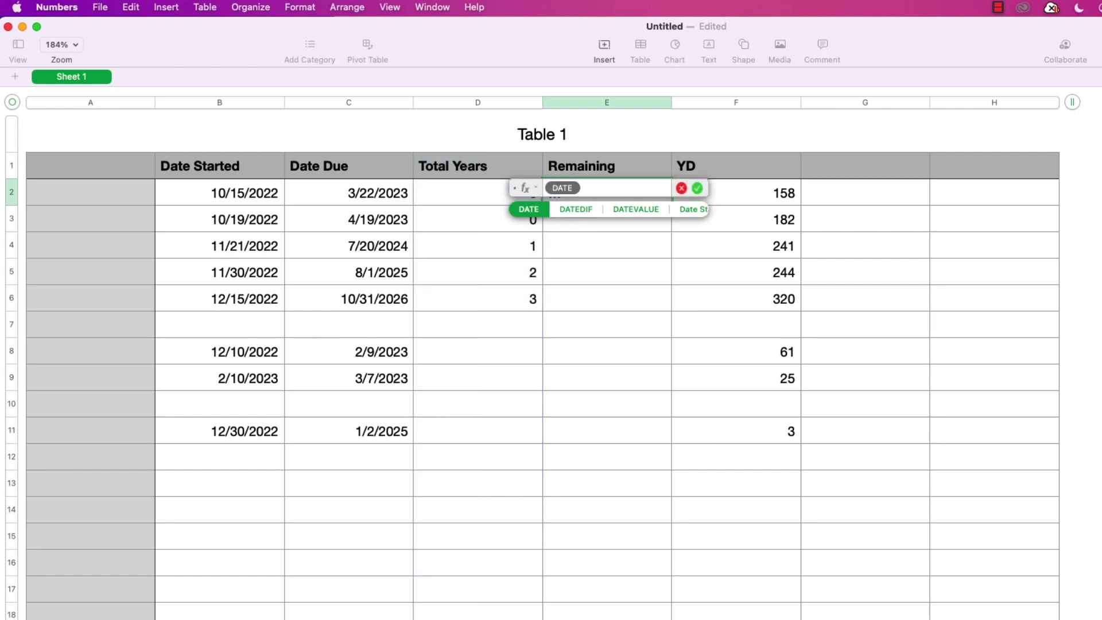
key(Return)
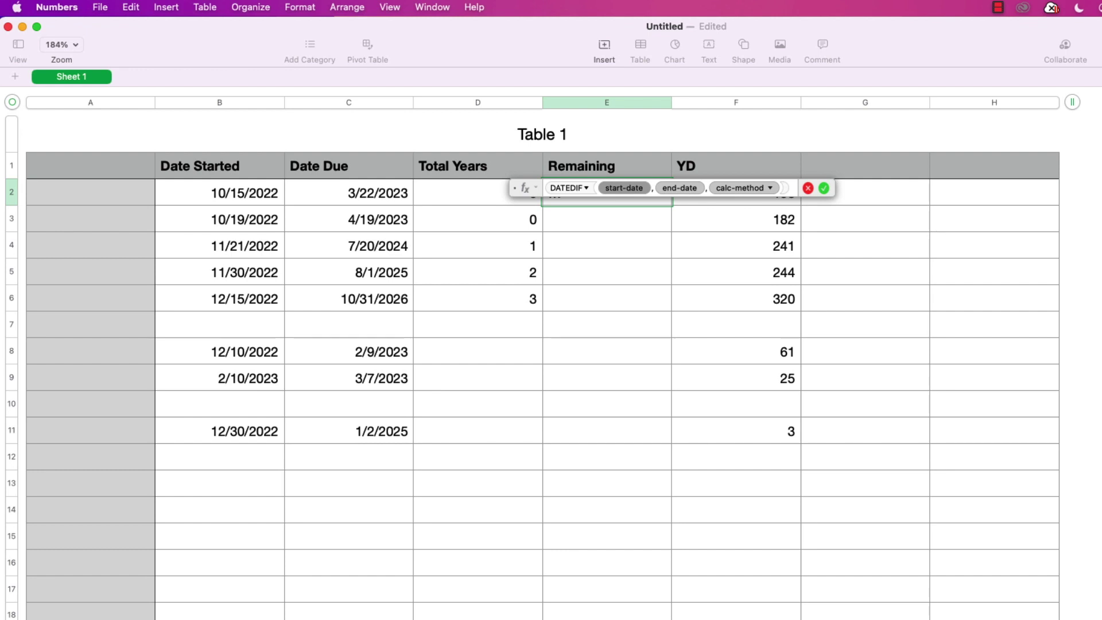
text(now)
key(Return)
key(Tab)
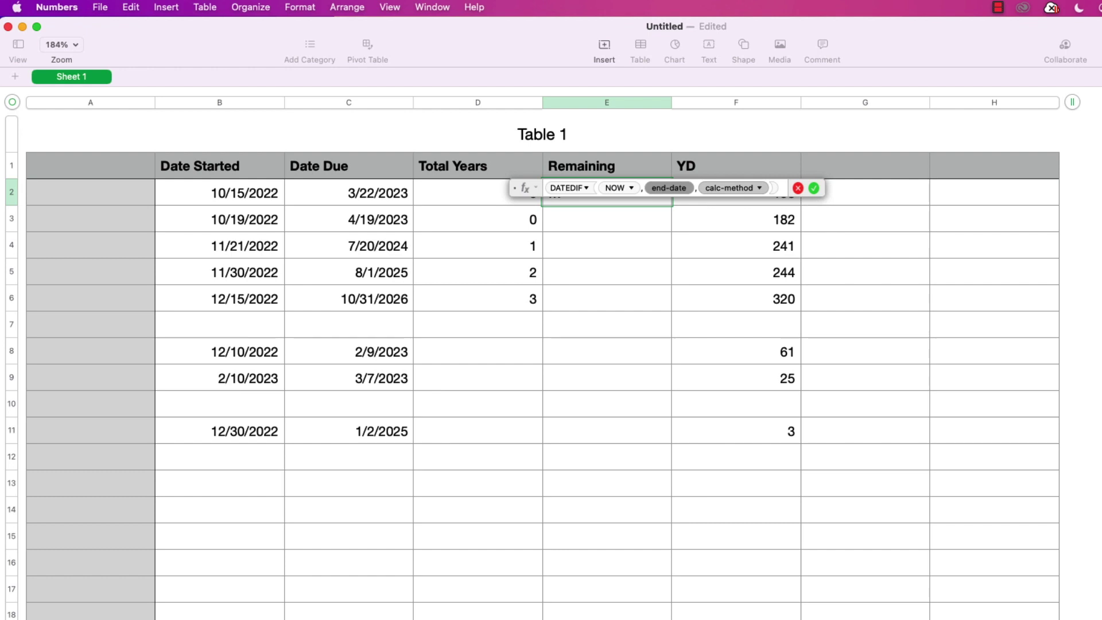
click(364, 196)
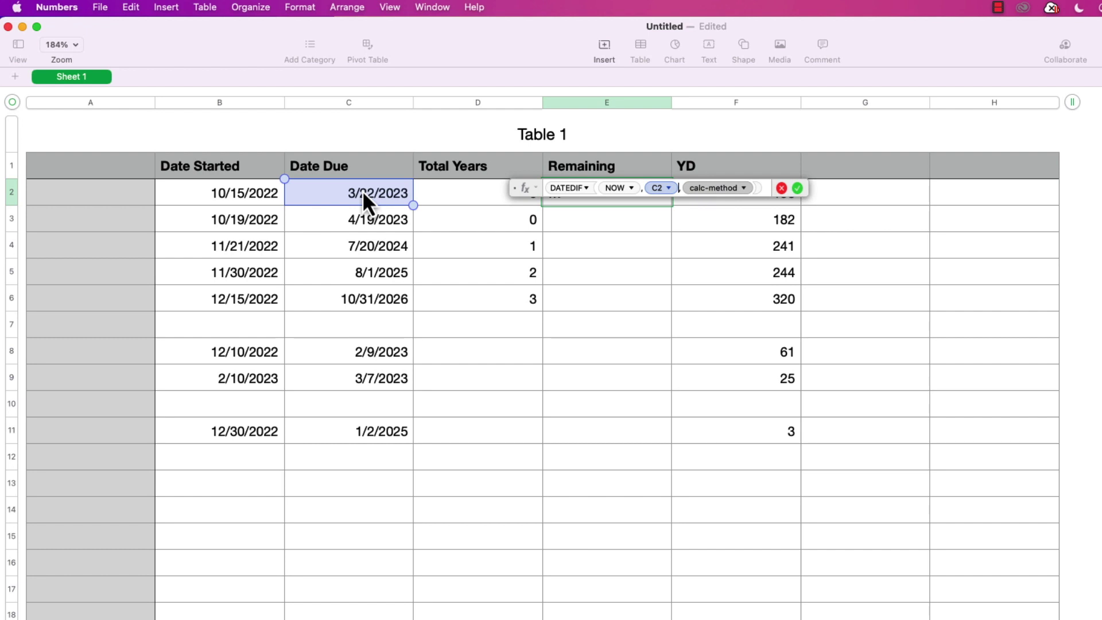
click(744, 190)
click(755, 223)
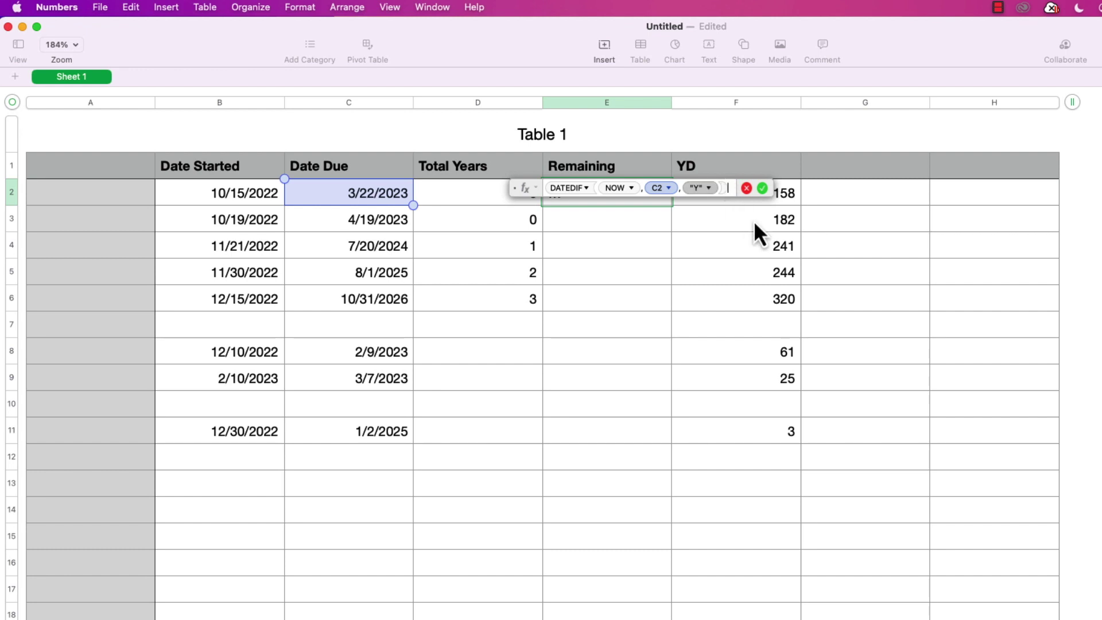
Append & " years, " & after the first DATEDIF function in the E2 formula.
key(Right)
text(&)
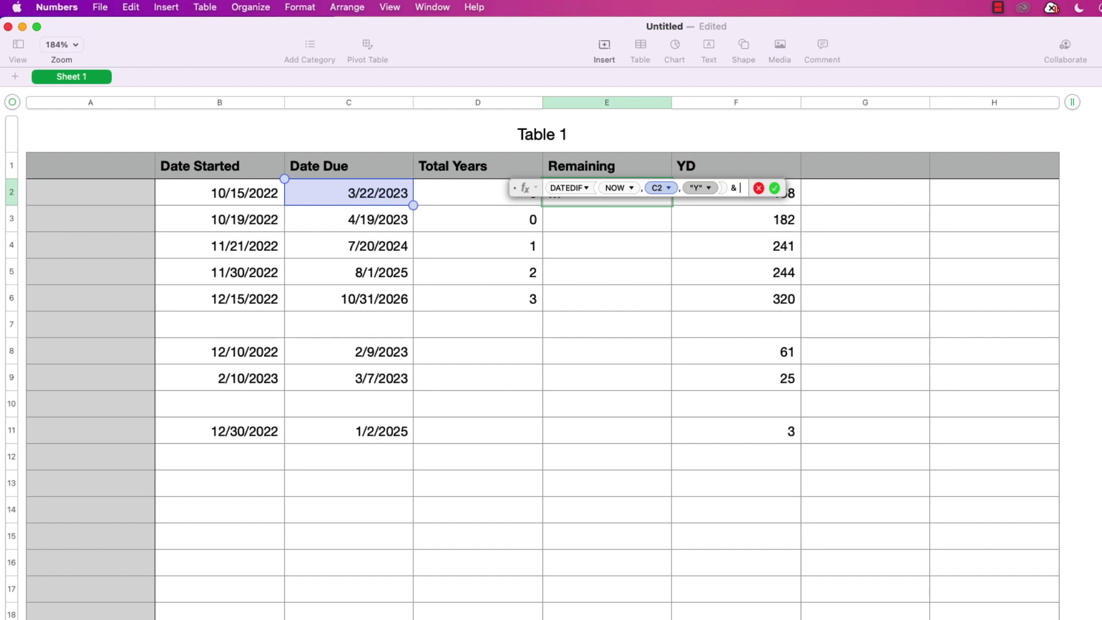
text(")
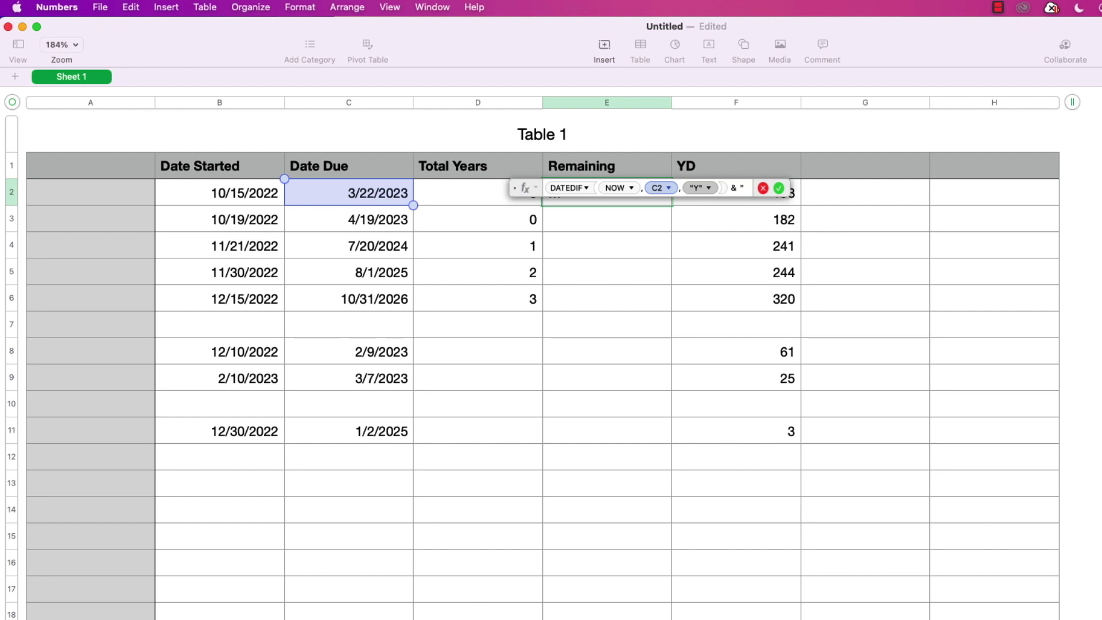
text( years, ")
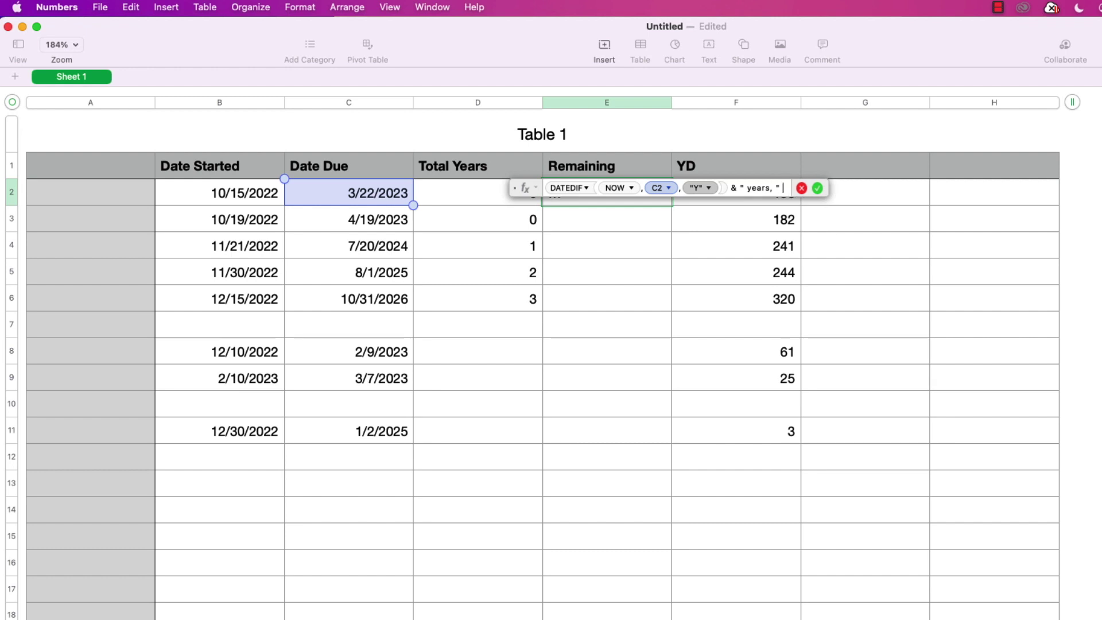
text(&)
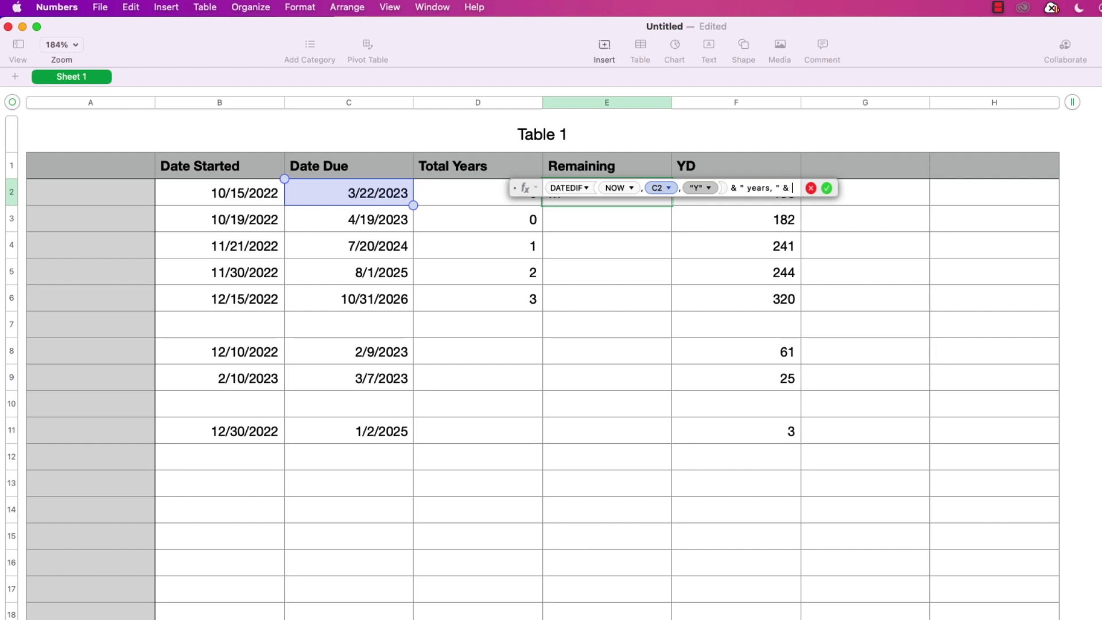
Add a second DATEDIF to the E2 formula with NOW, C2 and method "YM", followed by & " months, ".
text( DATE)
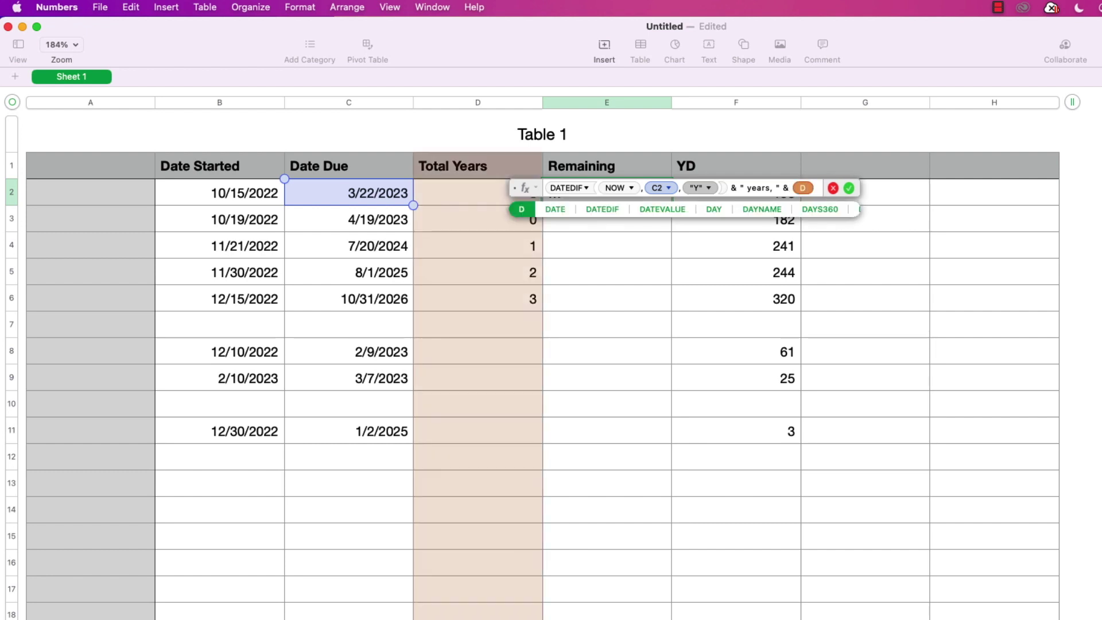
text(DIF)
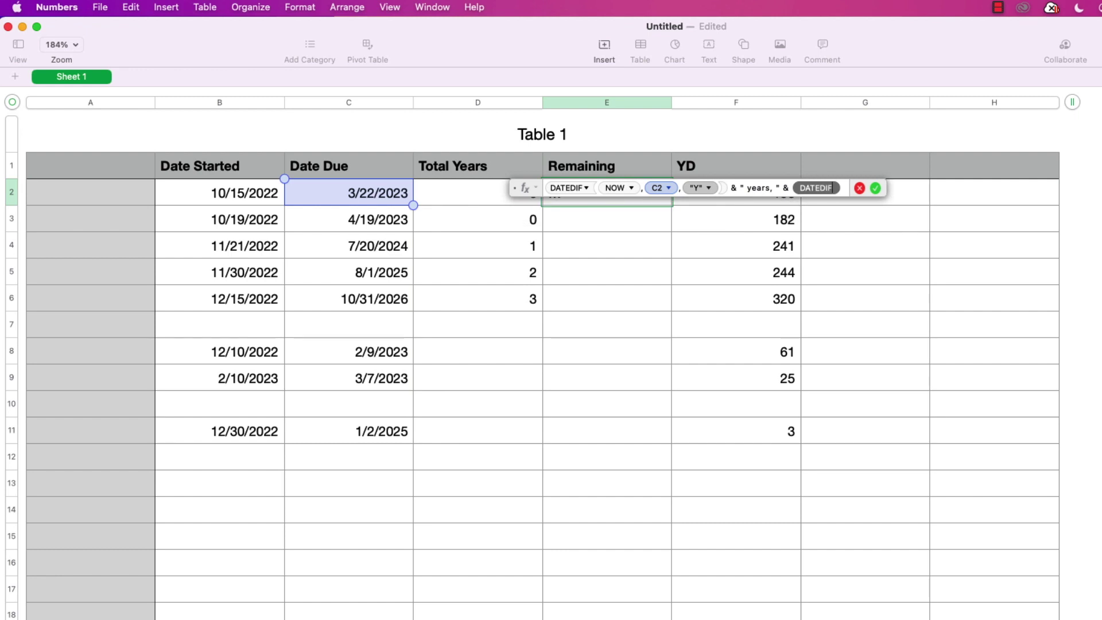
key(Return)
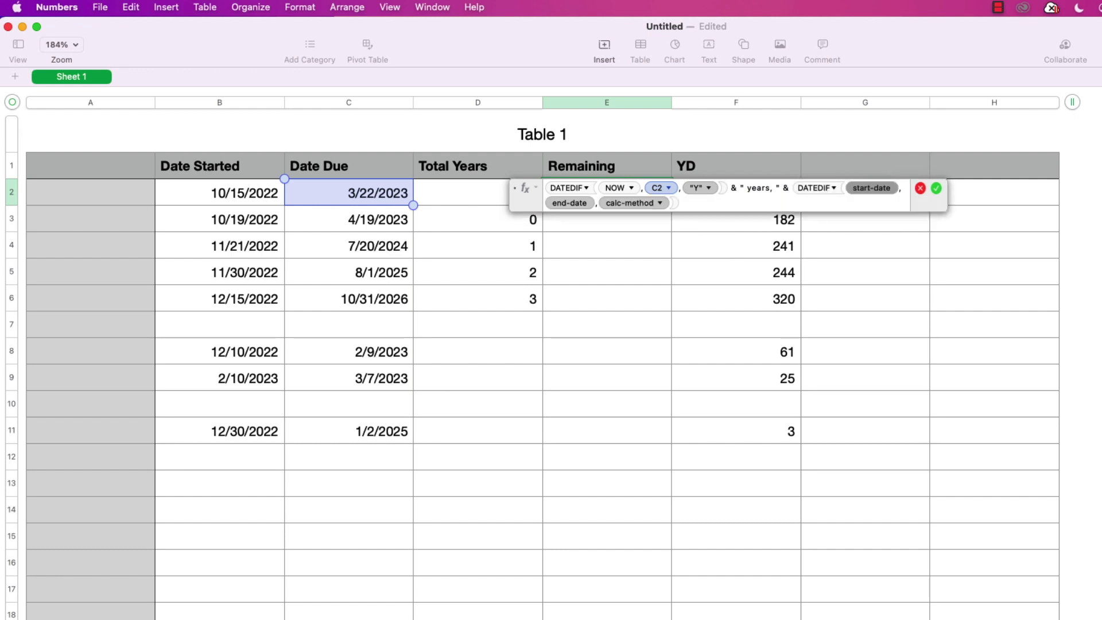
text(NOW)
key(Return)
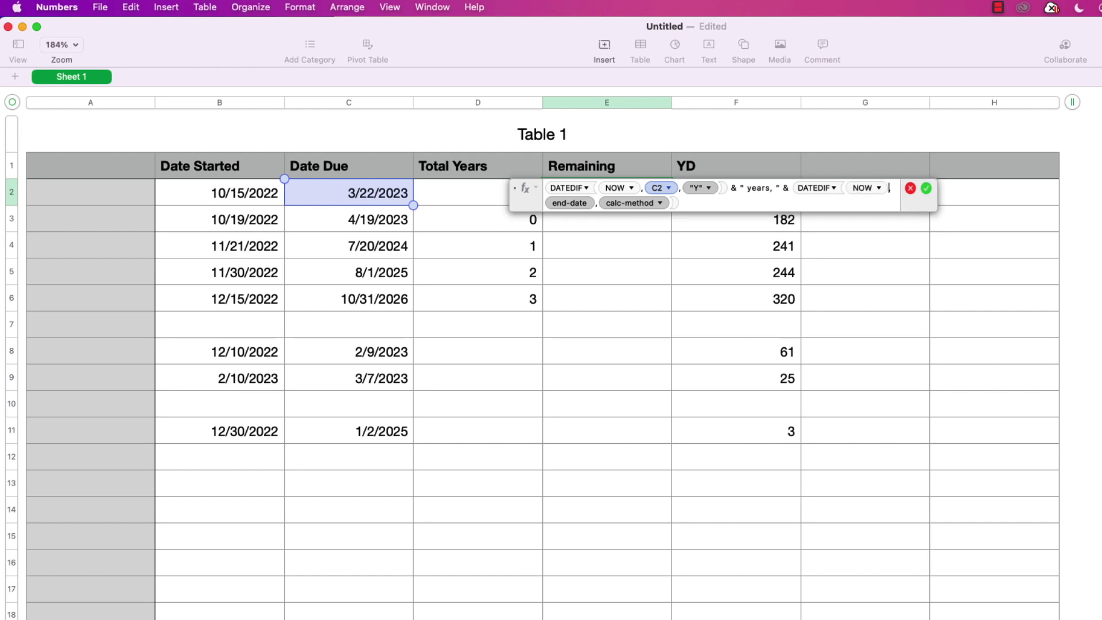
click(570, 203)
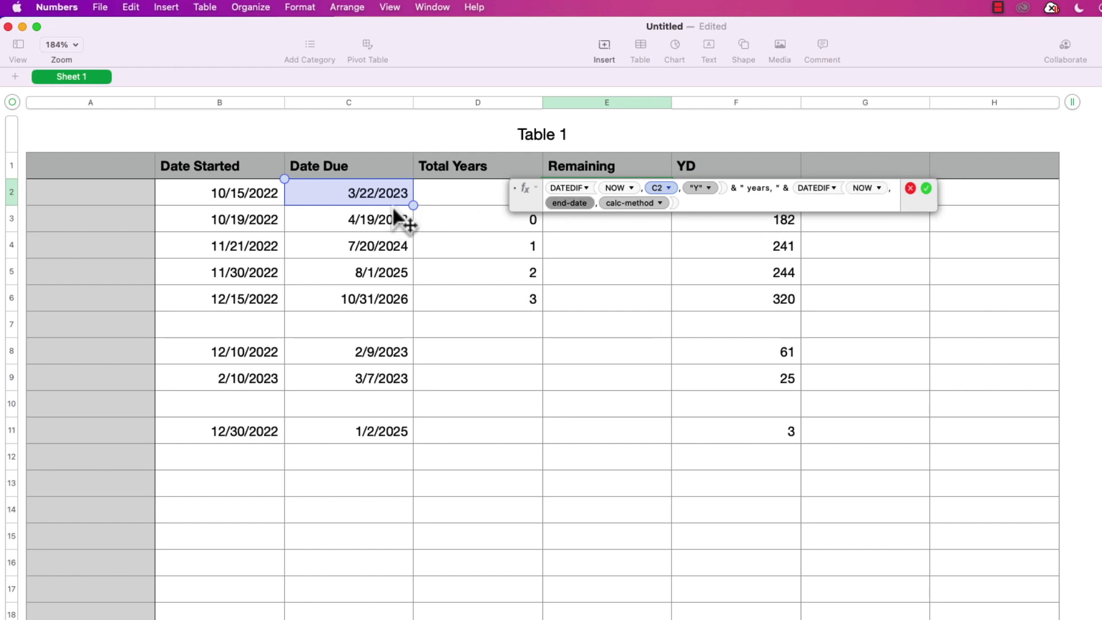
click(363, 194)
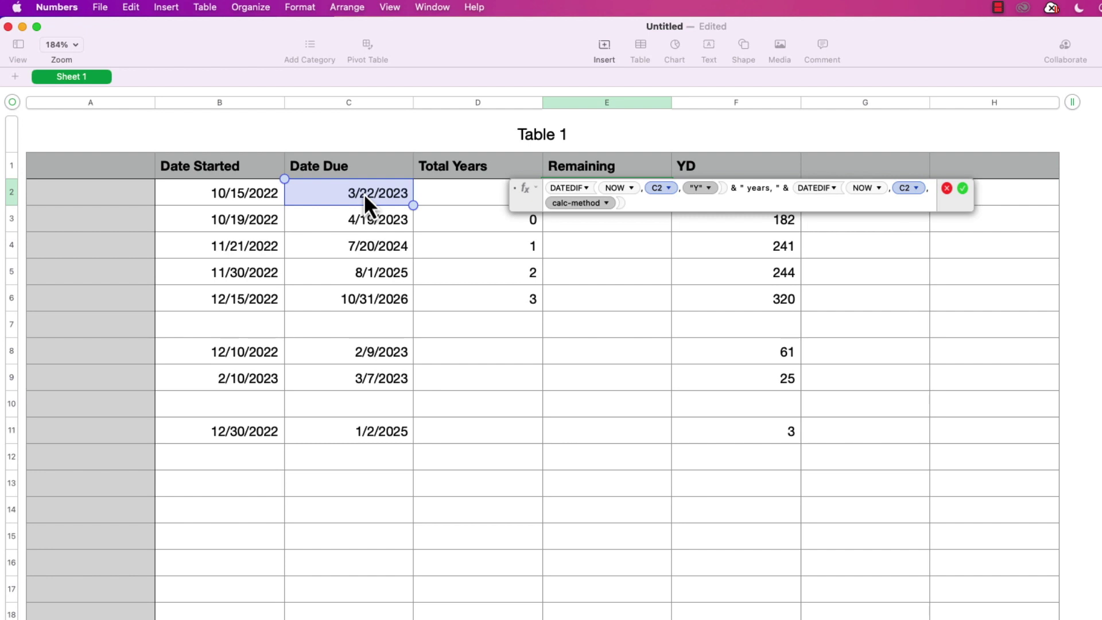
click(607, 204)
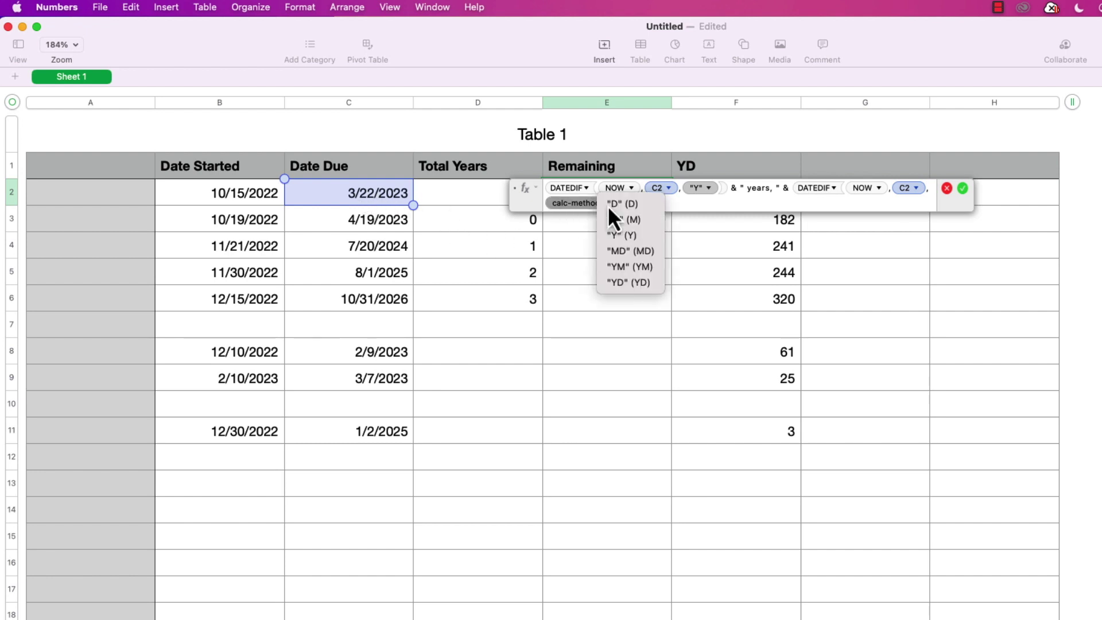
click(642, 267)
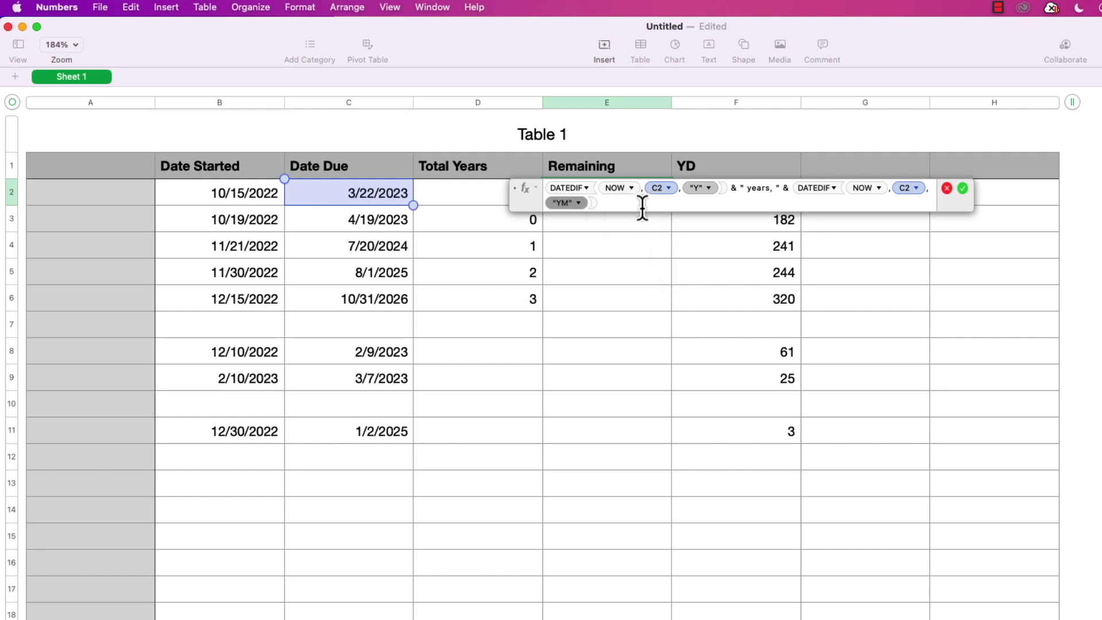
text() &)
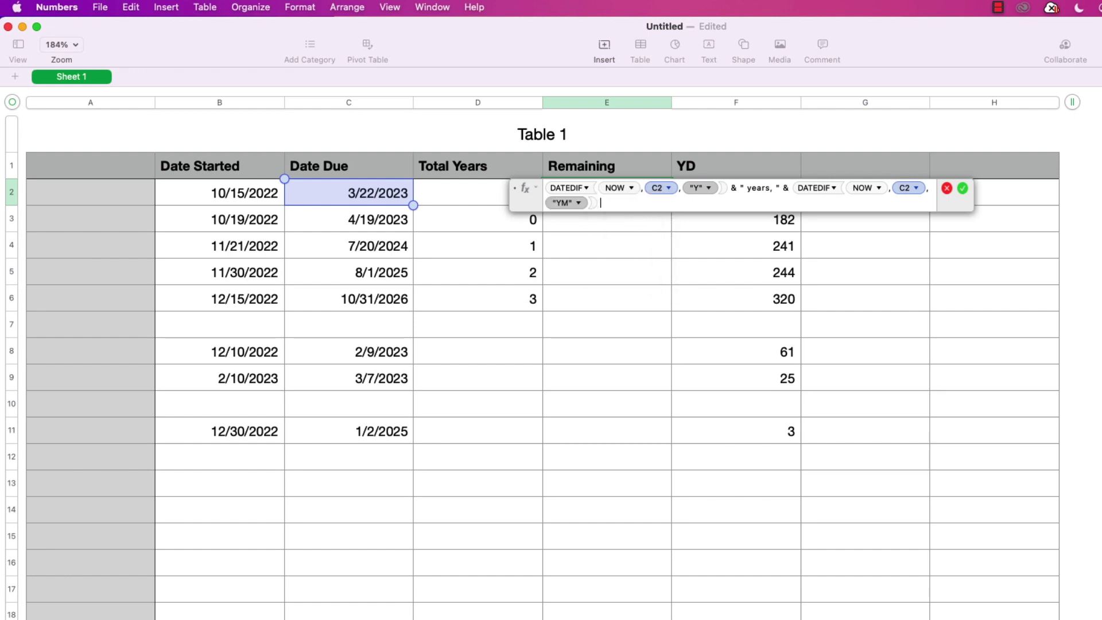
text( " months, ")
Append & and a third DATEDIF to the E2 formula with NOW, C2 and calculation method "MD".
text(& DATEDIF)
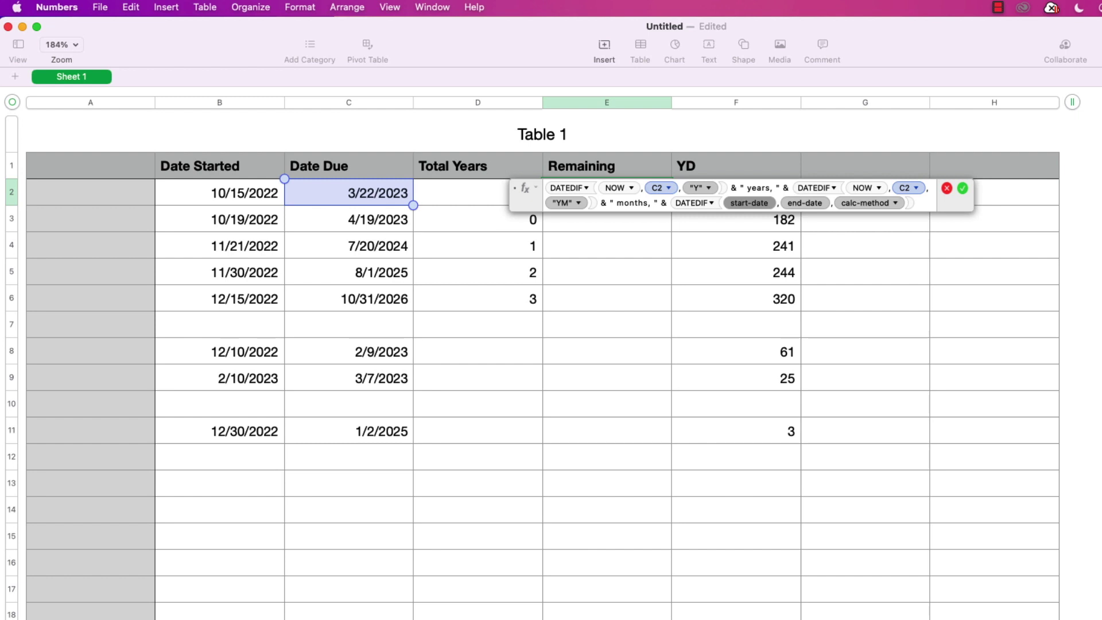
text(NOW)
key(Return)
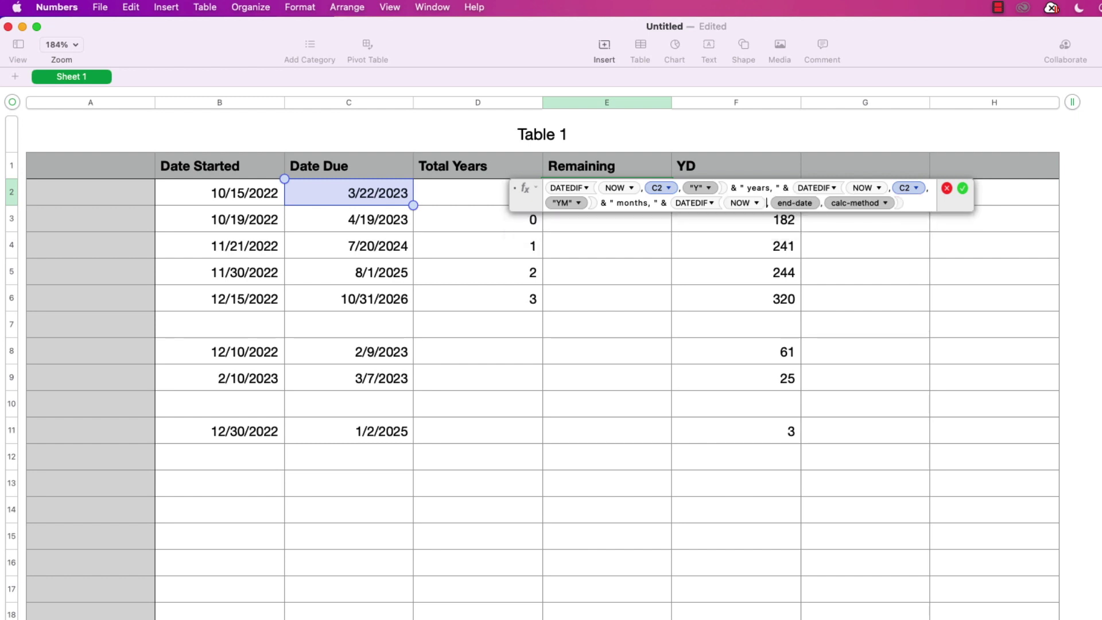
click(794, 202)
click(338, 193)
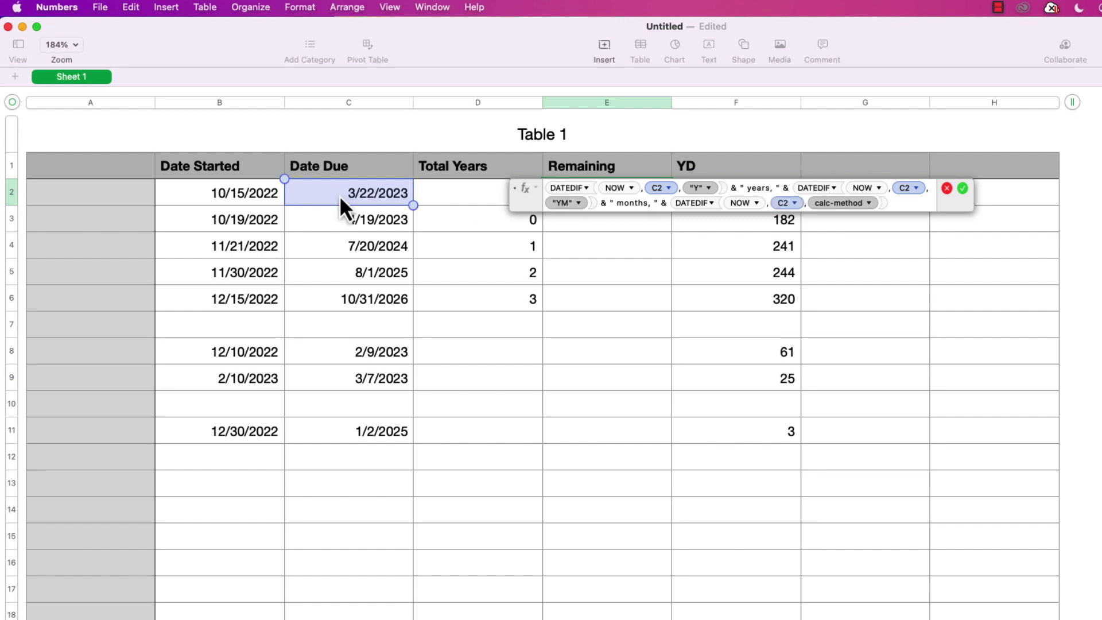
click(872, 206)
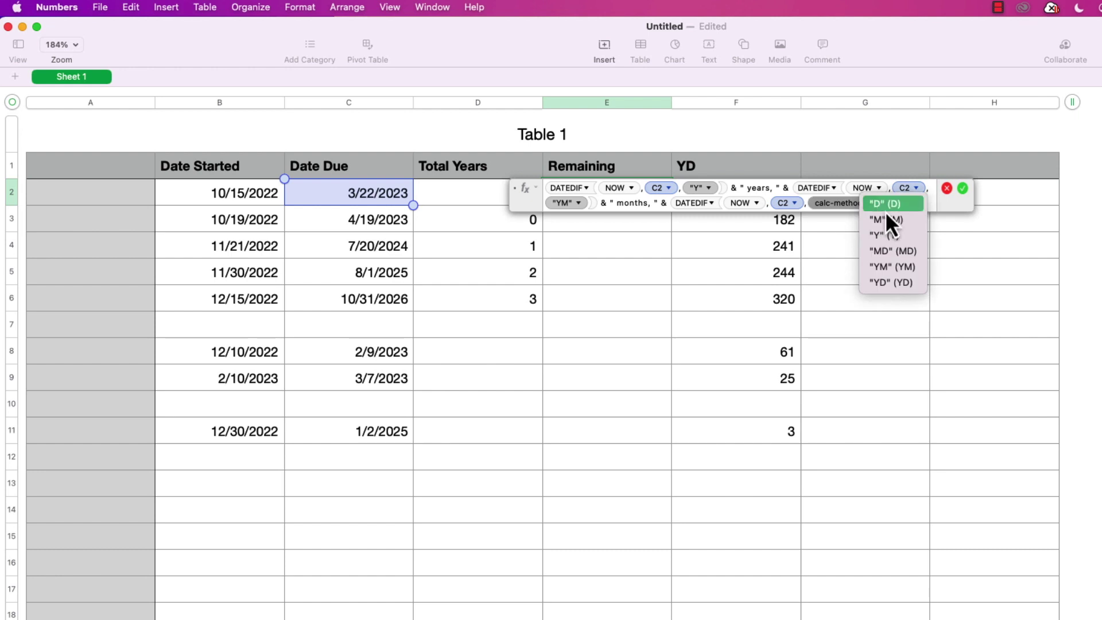
click(910, 252)
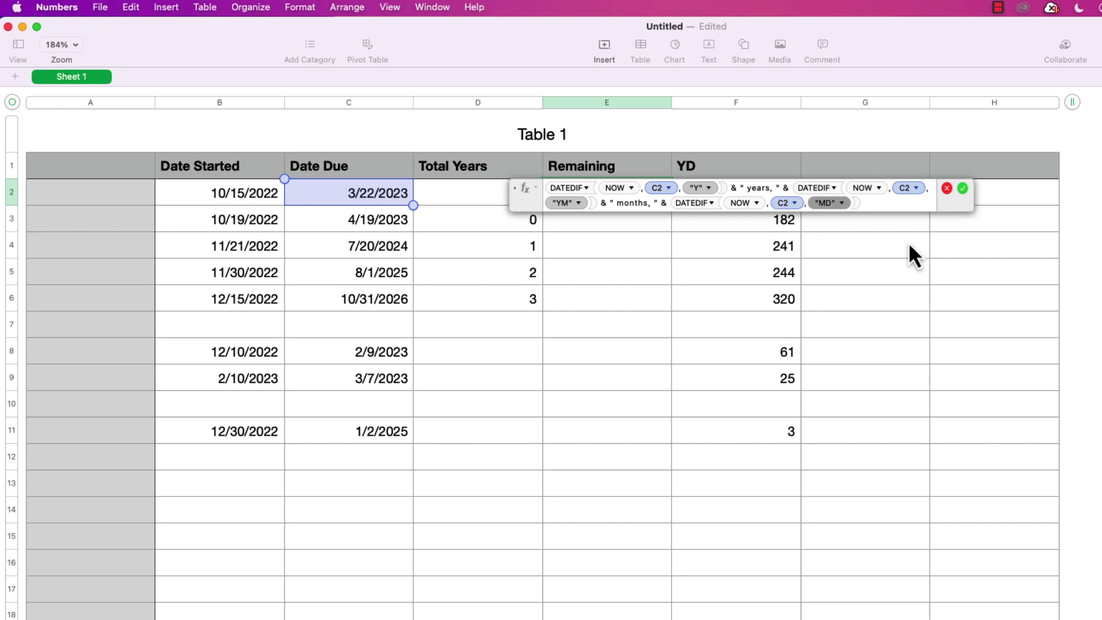
Finish the E2 formula with & " days" and widen column E so the text fits on one line.
key(Right)
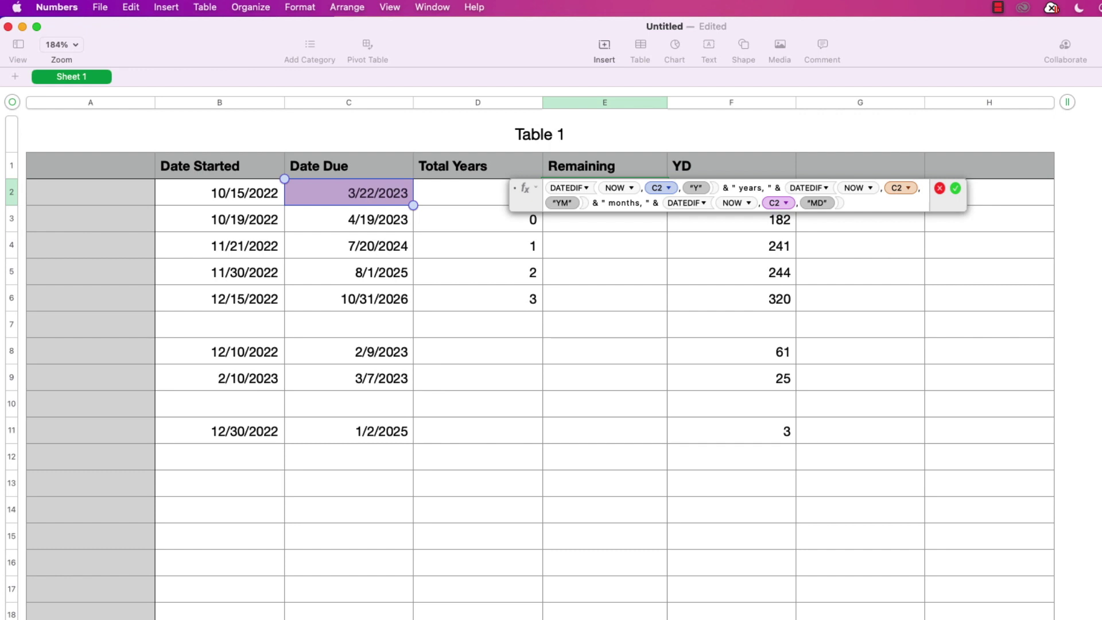
text(& " days")
key(Return)
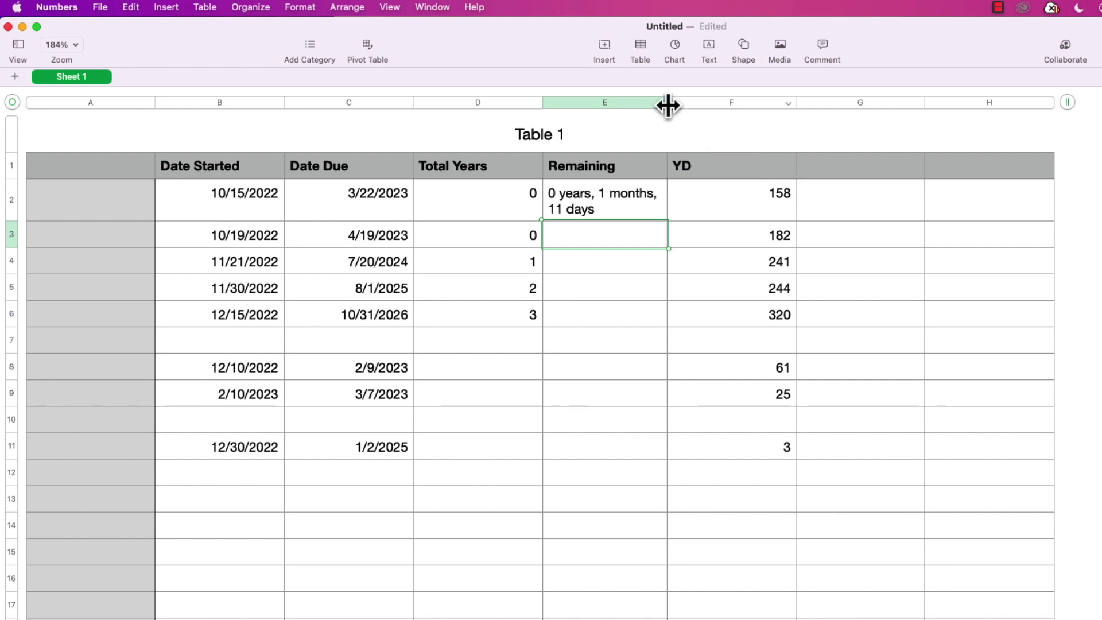
drag(664, 104, 737, 102)
Copy the remaining-time formula from E2 into cells E3 through E6 and check the formula in E6.
click(652, 185)
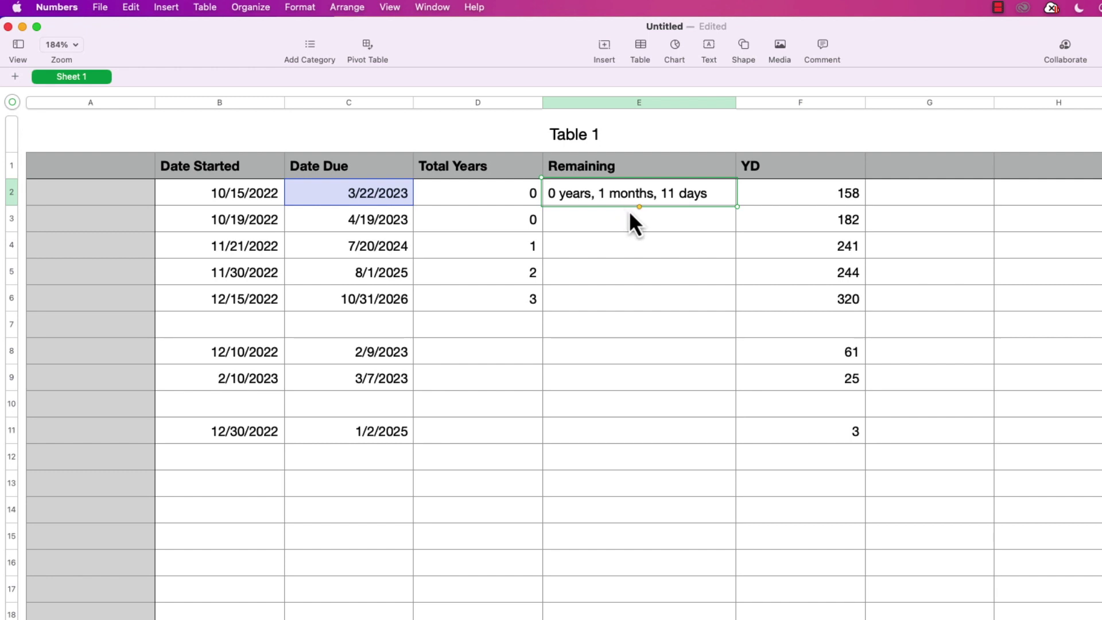
key(Down)
key(super+v)
key(Down)
key(super+v)
key(Down)
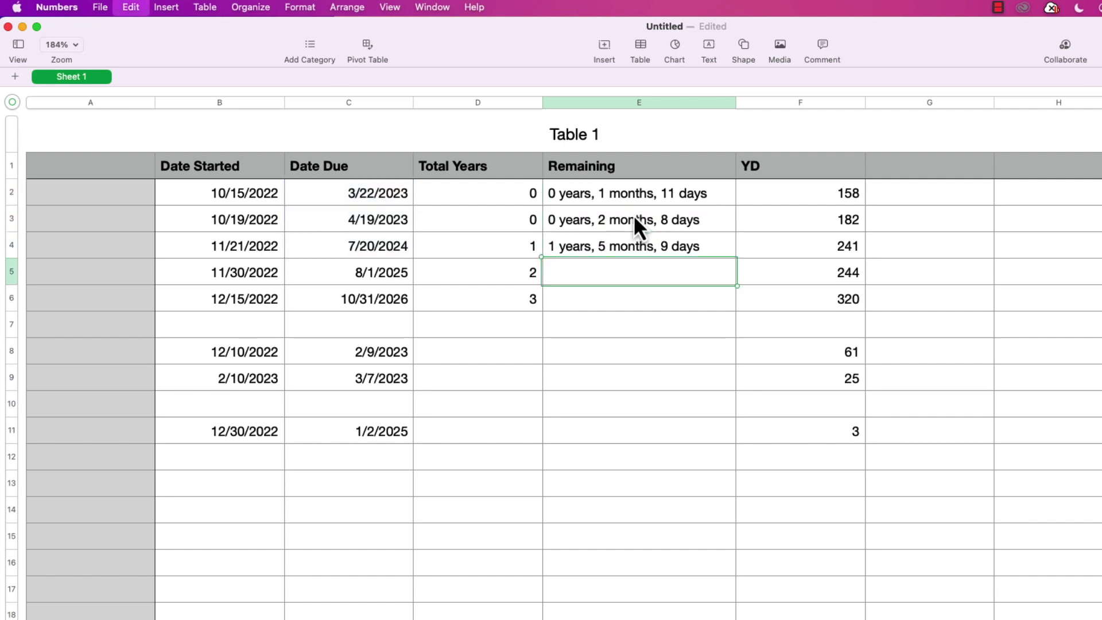
key(super+v)
key(Down)
text(3 years, 8 months, 20 days)
key(Down)
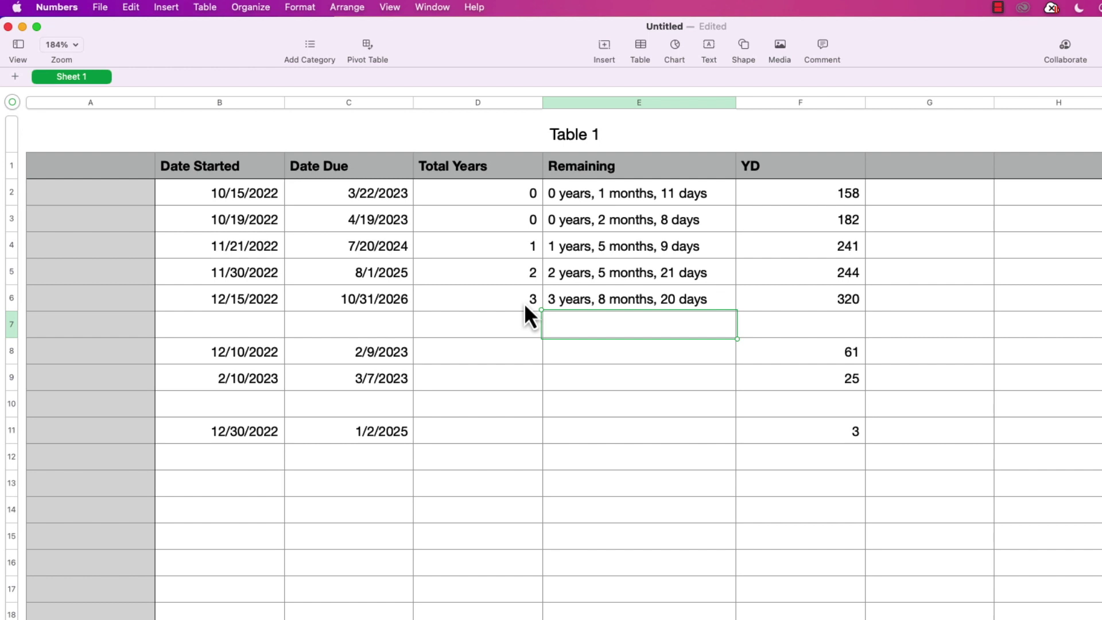
double_click(680, 305)
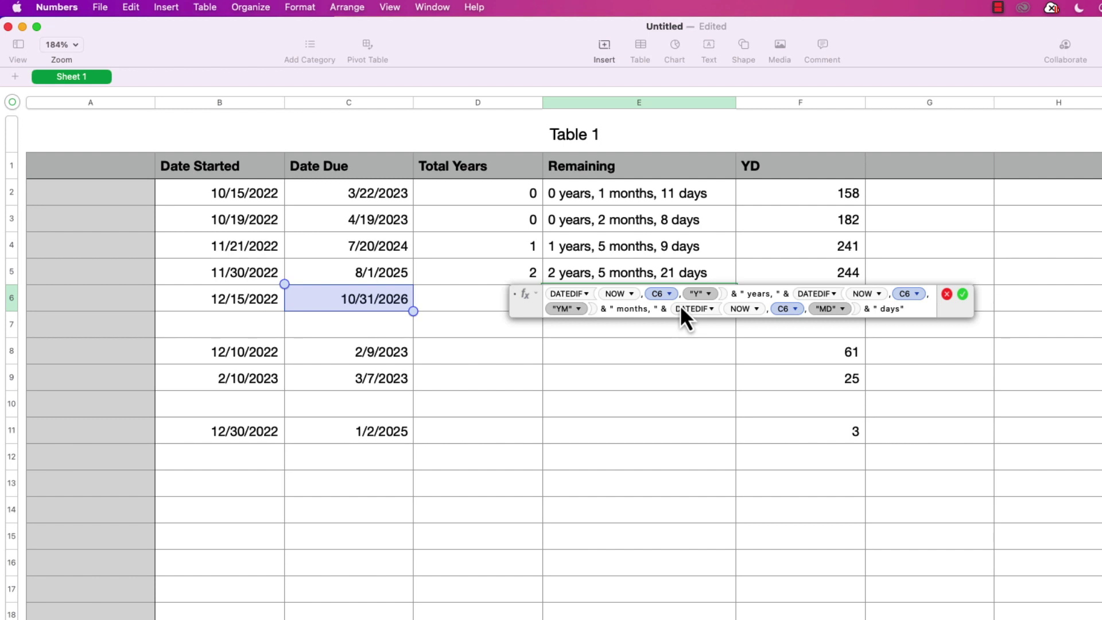
key(Return)
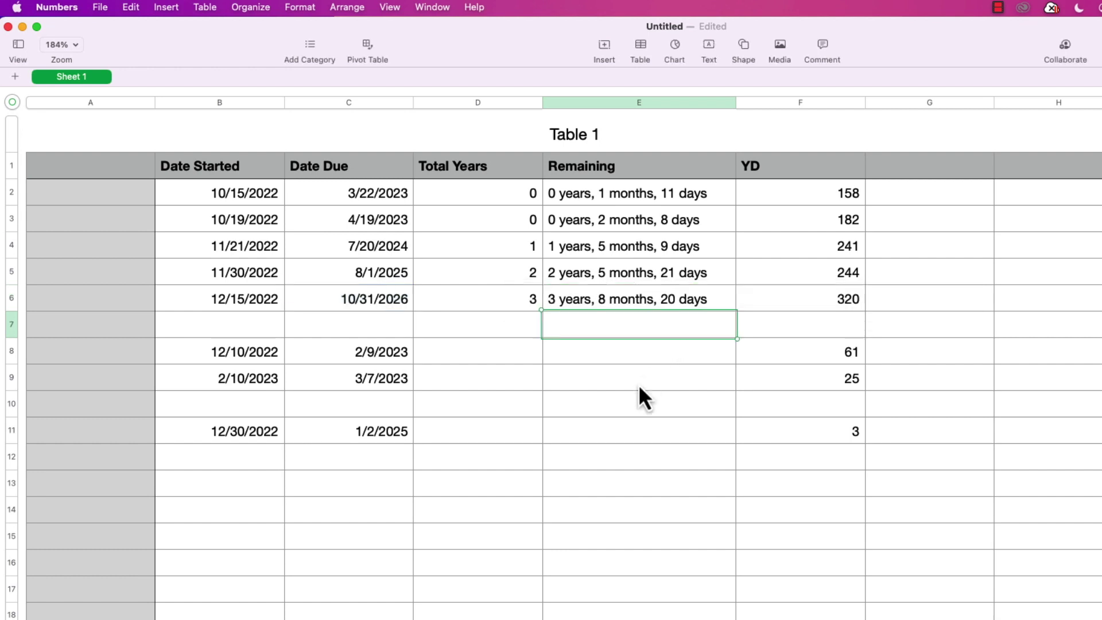